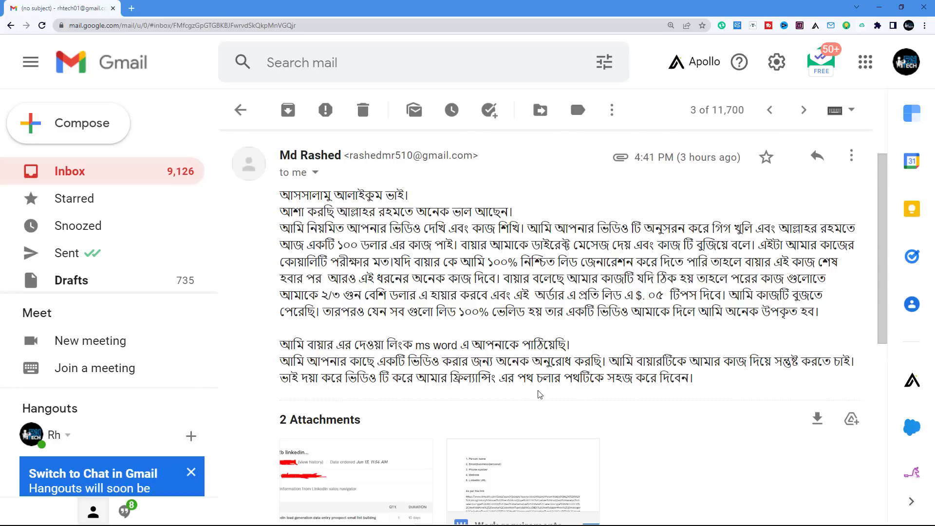
Step: View the Order page.png attachment of the email to read the order details, and close its preview
{"action": "scroll", "coordinate": [526, 380], "scroll_direction": "down", "scroll_amount": 3}
{"action": "scroll", "coordinate": [351, 418], "scroll_direction": "up", "scroll_amount": 2}
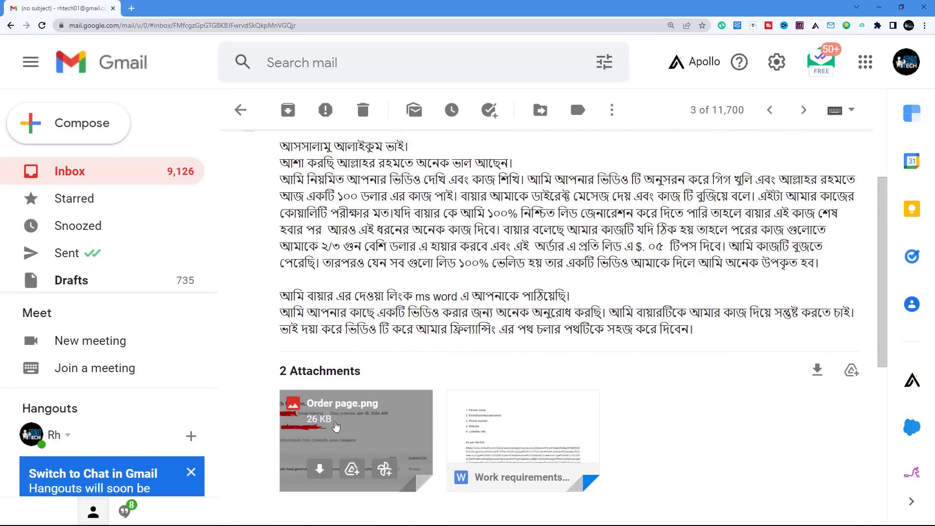
{"action": "left_click", "coordinate": [335, 427]}
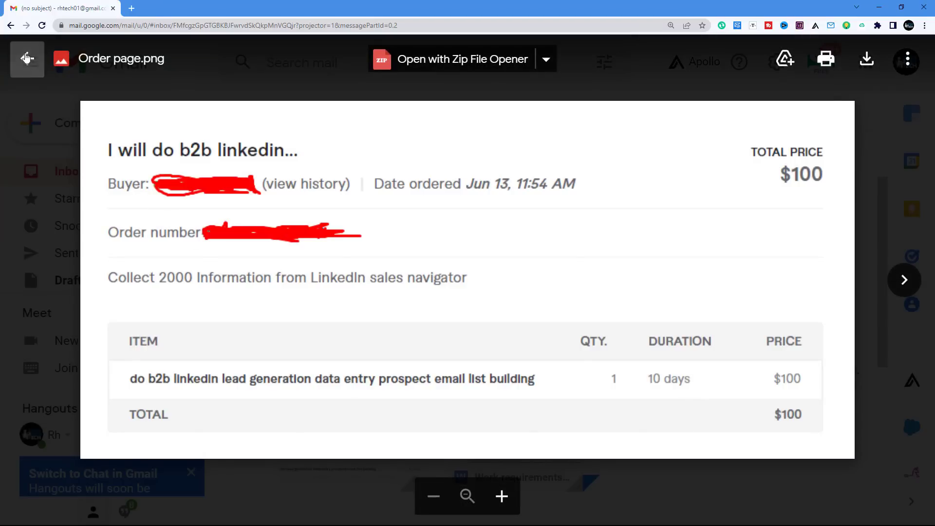
{"action": "left_click", "coordinate": [27, 58]}
Step: Preview the Work requirements.docx attachment and open its latest Drive copy for editing in Google Docs
{"action": "left_click", "coordinate": [514, 439]}
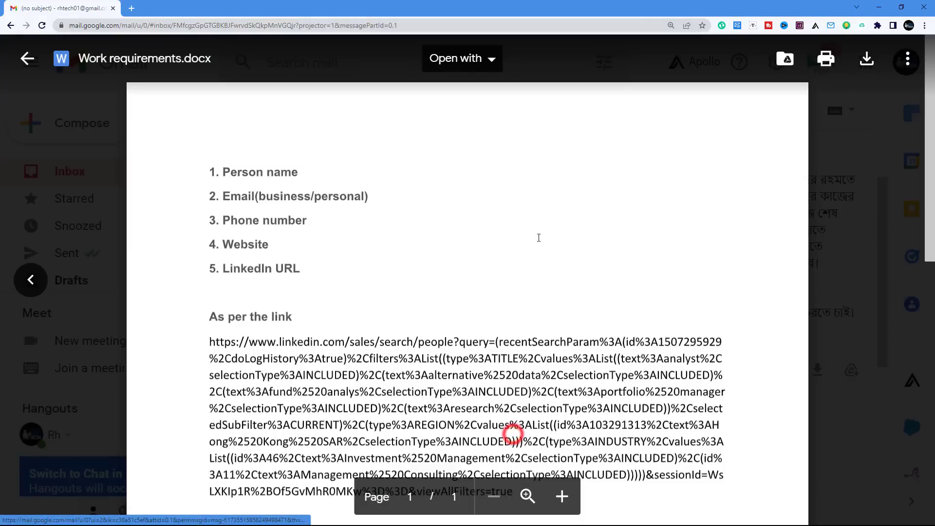
{"action": "scroll", "coordinate": [420, 168], "scroll_direction": "down", "scroll_amount": 1}
{"action": "scroll", "coordinate": [420, 168], "scroll_direction": "down", "scroll_amount": 3}
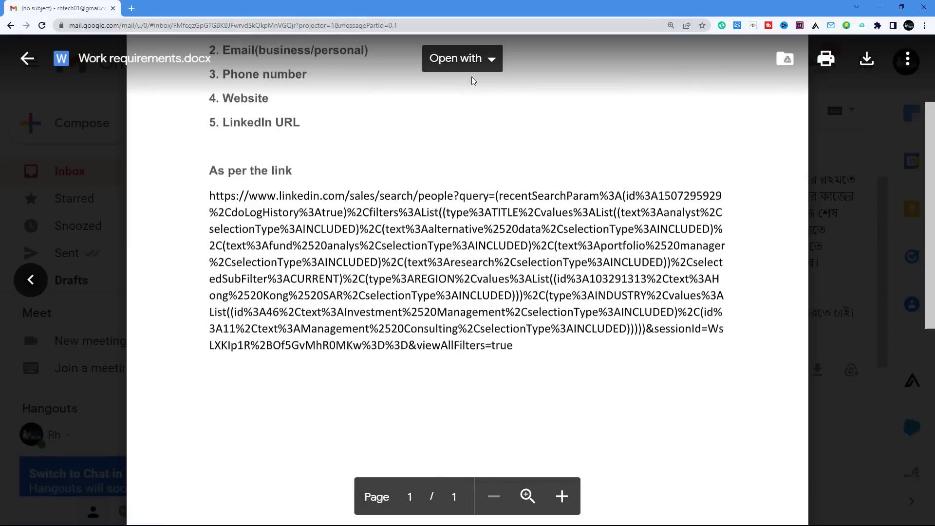
{"action": "left_click", "coordinate": [476, 71]}
{"action": "left_click", "coordinate": [485, 110]}
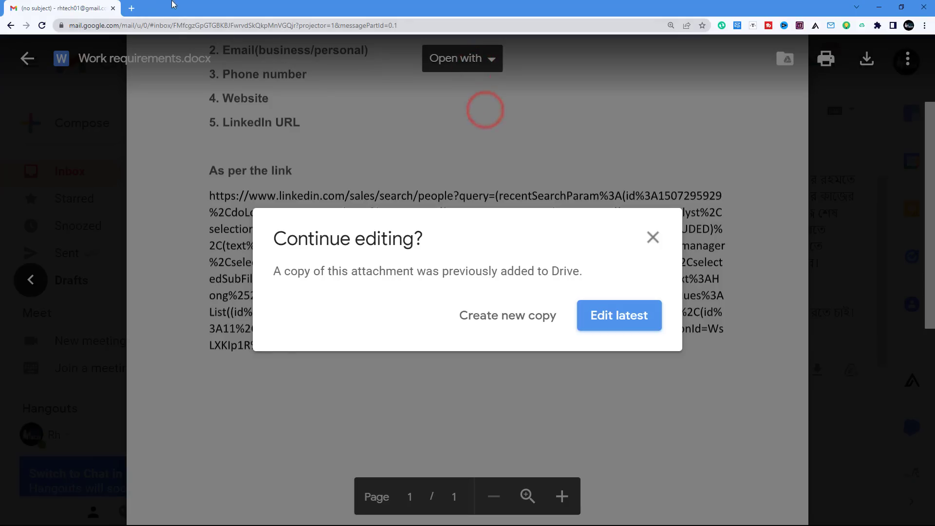
{"action": "left_click", "coordinate": [582, 311]}
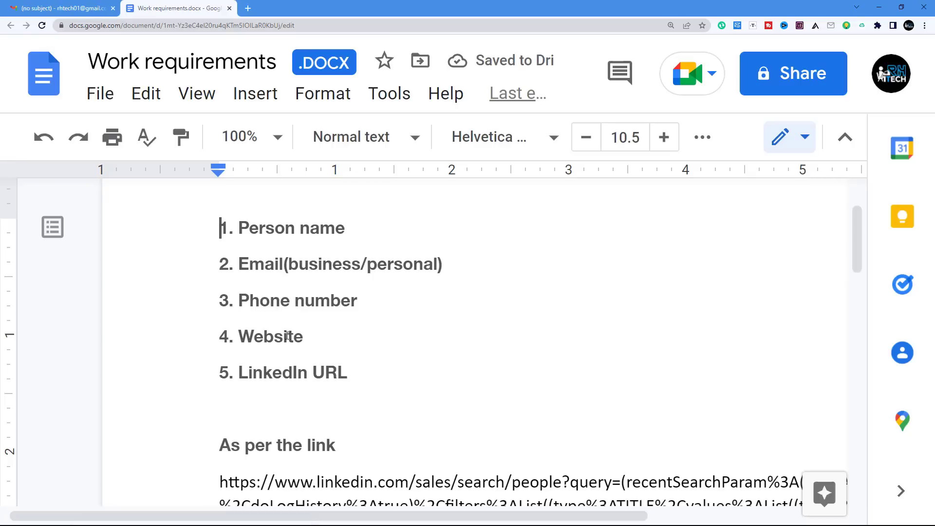
Step: Go to drive.google.com and create a new blank Google Sheets spreadsheet
{"action": "left_click", "coordinate": [248, 9]}
{"action": "type", "text": "drive.google.com"}
{"action": "key", "text": "Return"}
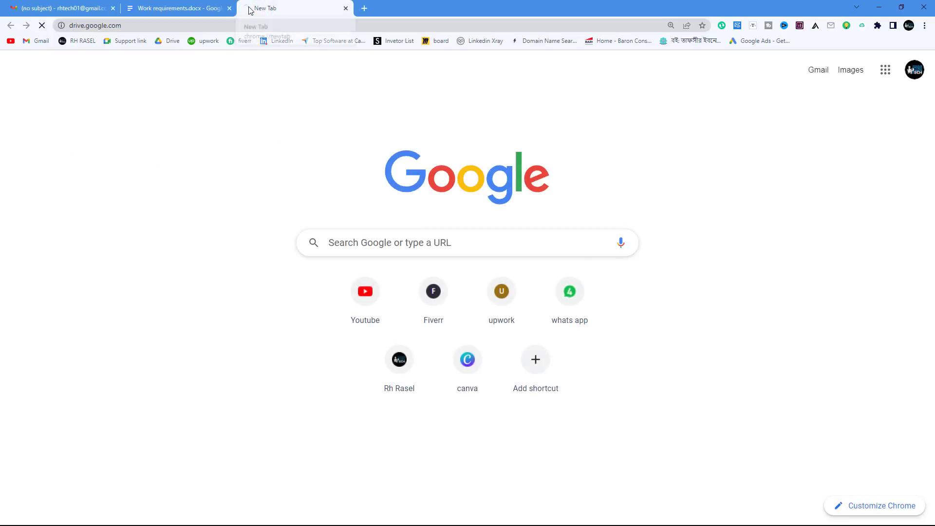
{"action": "left_click", "coordinate": [38, 78]}
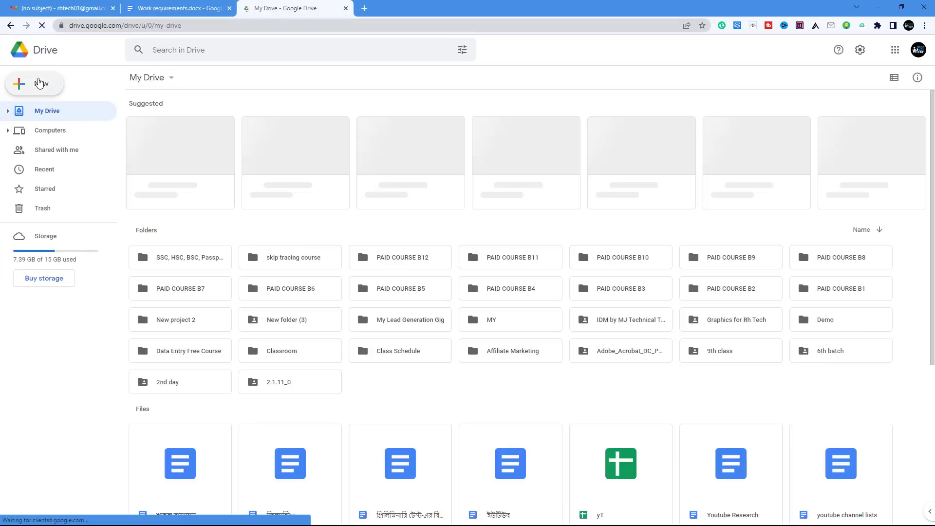
{"action": "left_click", "coordinate": [67, 165]}
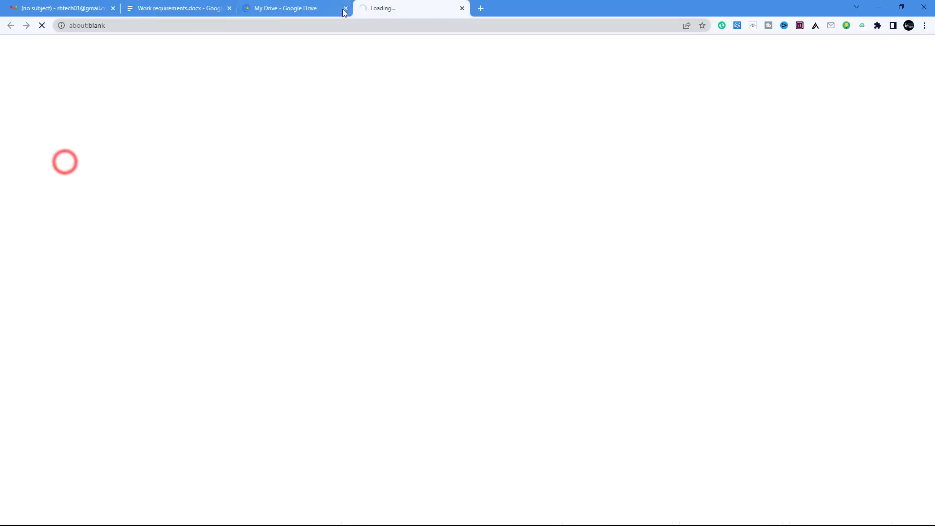
Step: Copy "Person name" from the Work requirements document into cell A1 of the new spreadsheet
{"action": "left_click", "coordinate": [189, 8]}
{"action": "left_click_drag", "start_coordinate": [321, 230], "coordinate": [115, 228]}
{"action": "right_click", "coordinate": [117, 228]}
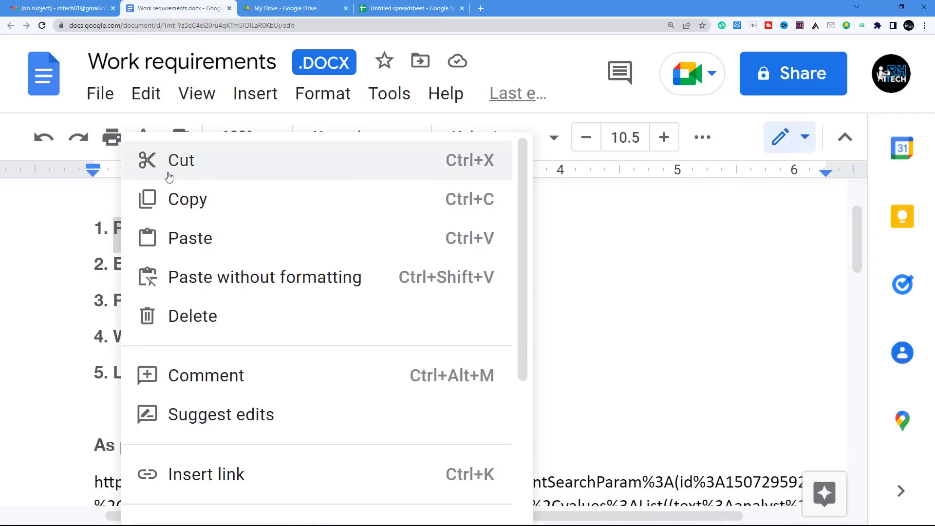
{"action": "left_click", "coordinate": [183, 190]}
{"action": "left_click", "coordinate": [408, 5]}
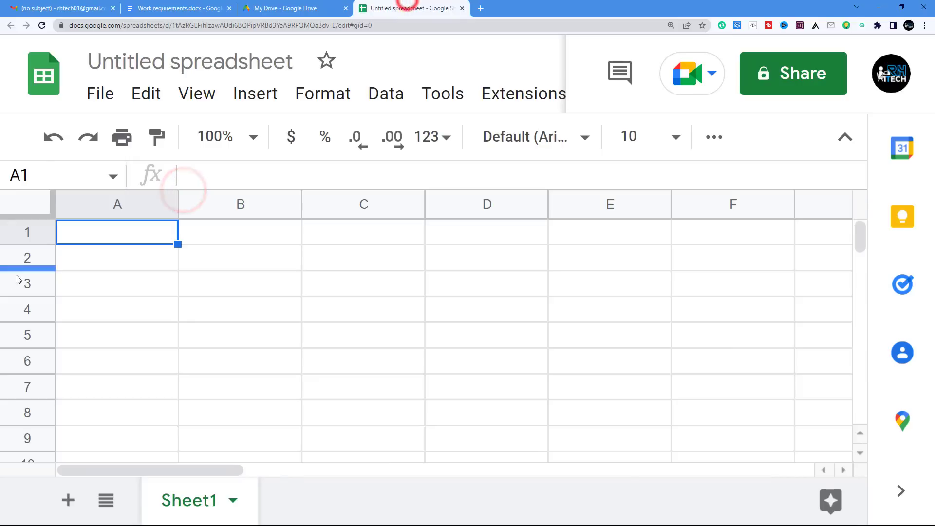
{"action": "right_click", "coordinate": [96, 225]}
{"action": "left_click", "coordinate": [171, 272]}
{"action": "left_click", "coordinate": [122, 277]}
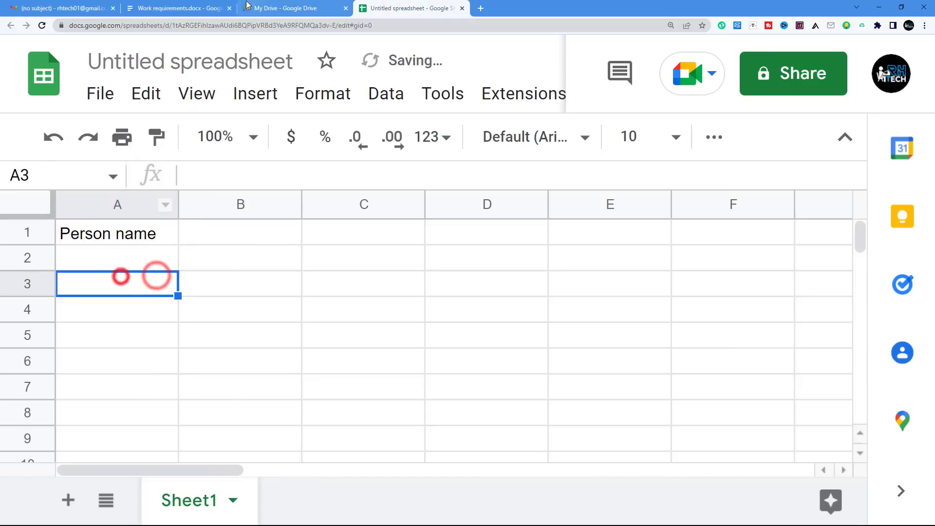
Step: Enter the column headers "Email" in B1 and "Phone" in C1
{"action": "left_click", "coordinate": [214, 230]}
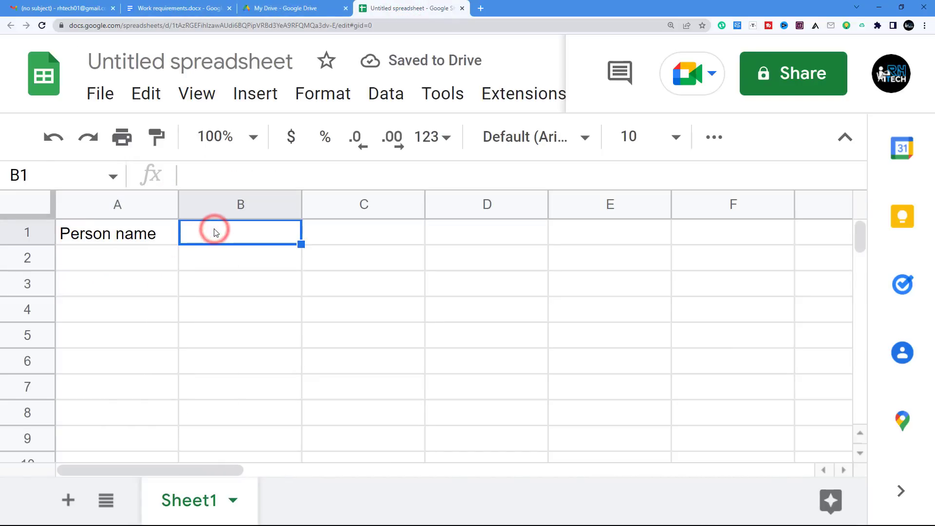
{"action": "type", "text": "Email"}
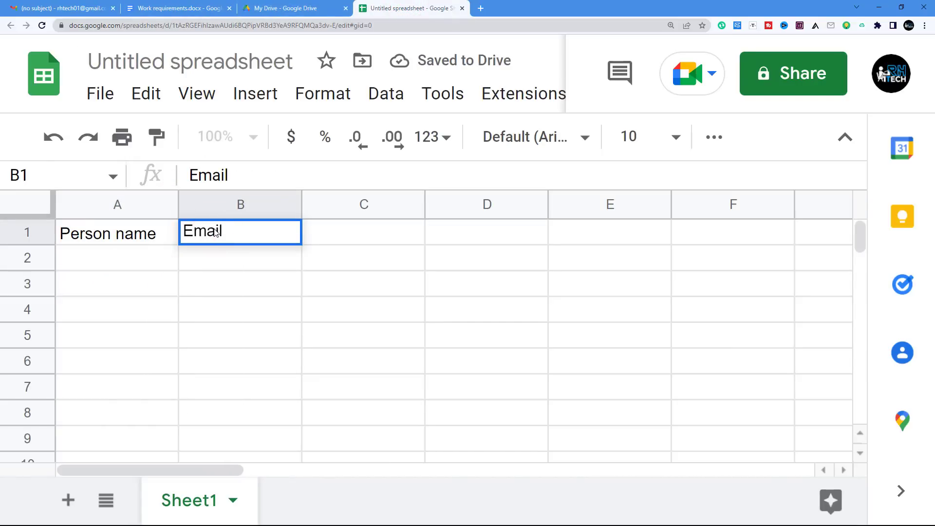
{"action": "left_click", "coordinate": [319, 230]}
{"action": "type", "text": "Pho"}
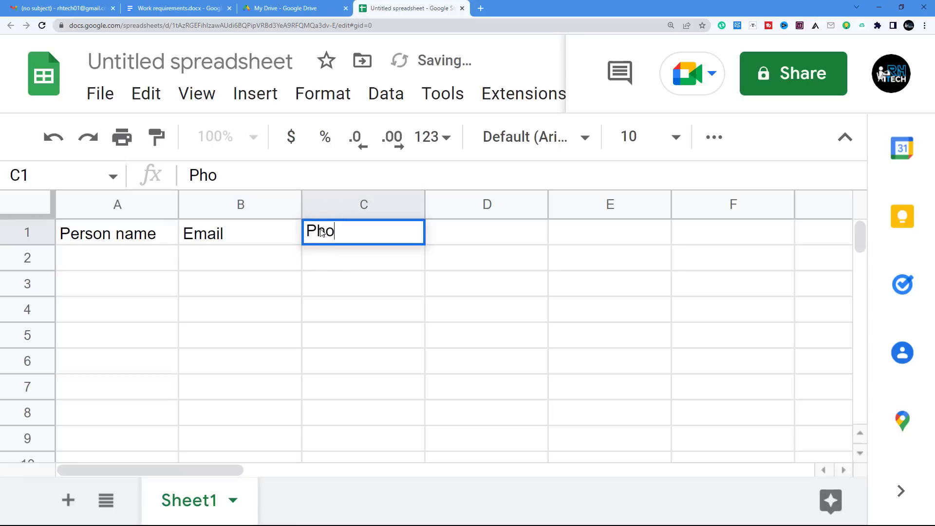
{"action": "type", "text": "ne"}
{"action": "left_click", "coordinate": [521, 226]}
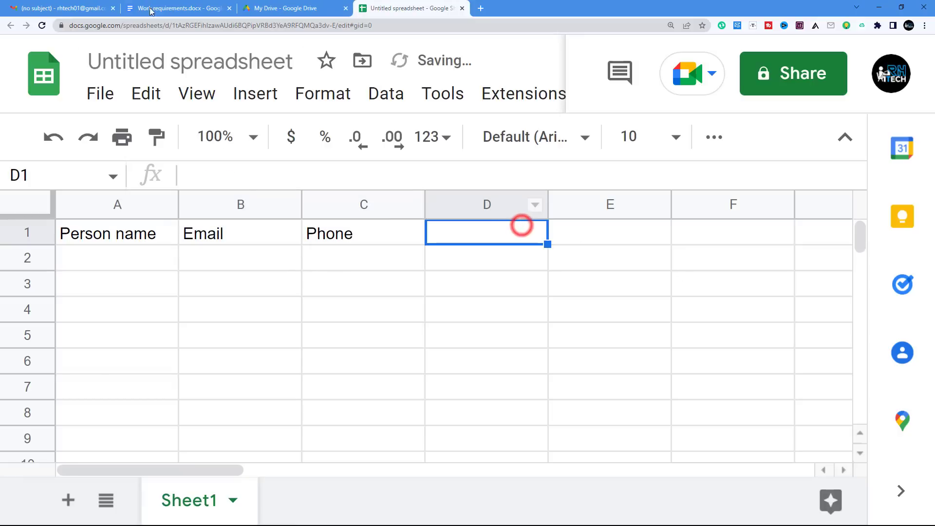
Step: Check the remaining fields in the requirements document and enter the headers "Website" in D1 and "Linjkedin URL" in E1
{"action": "left_click", "coordinate": [271, 8]}
{"action": "left_click", "coordinate": [152, 9]}
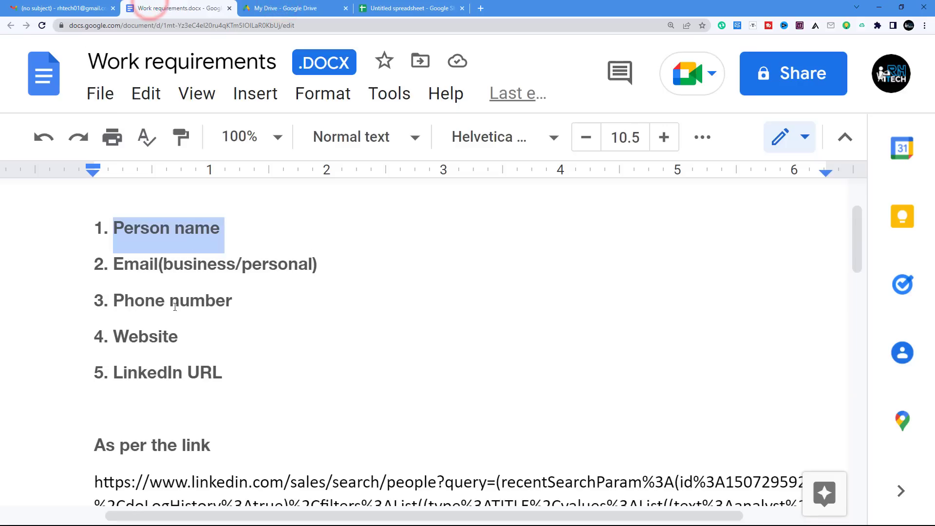
{"action": "left_click", "coordinate": [404, 8]}
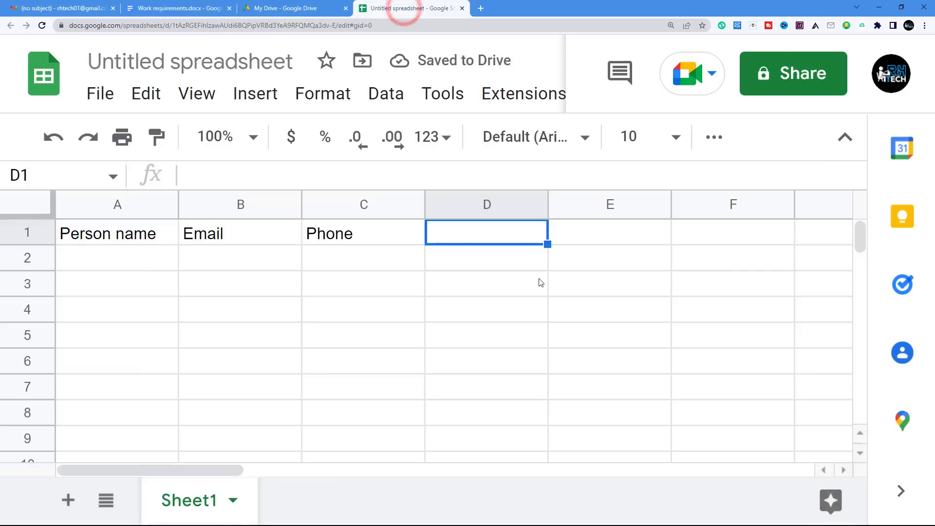
{"action": "type", "text": "Websit"}
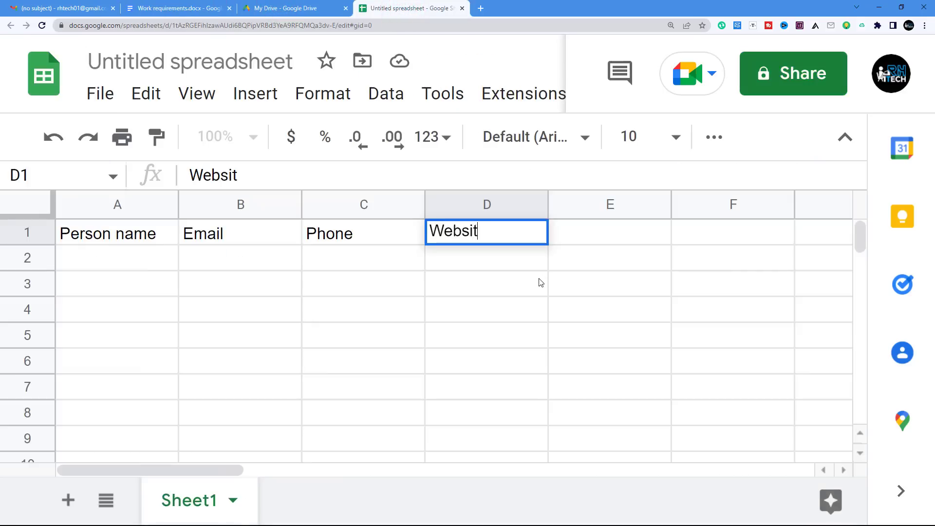
{"action": "type", "text": "e"}
{"action": "left_click", "coordinate": [581, 234]}
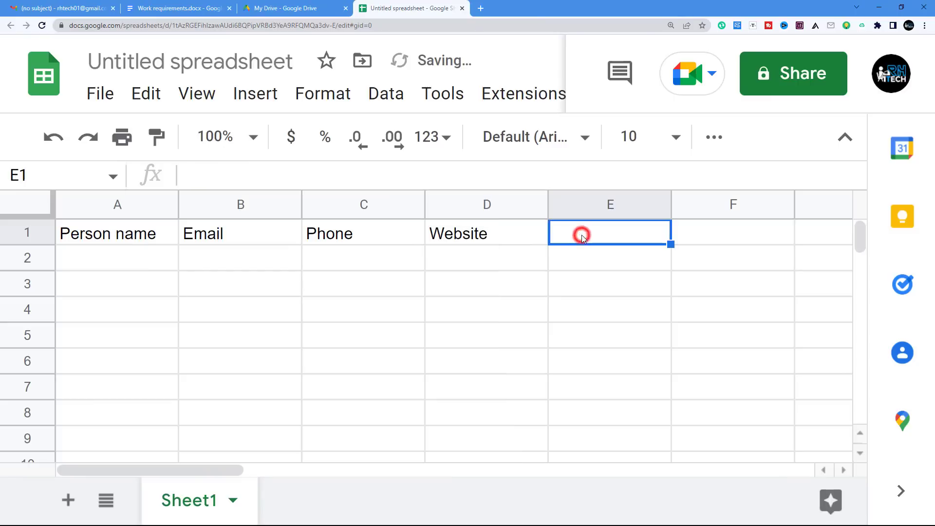
{"action": "type", "text": "Linjkedin"}
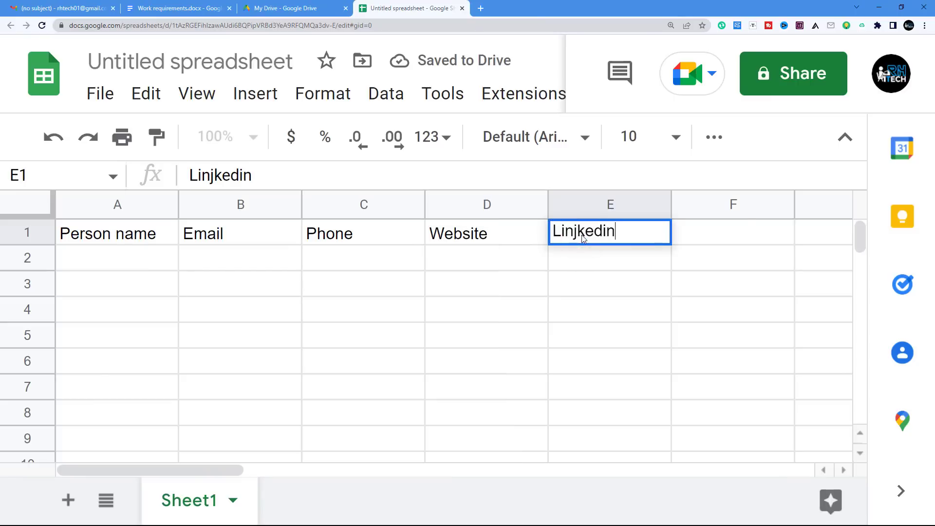
{"action": "type", "text": " URL"}
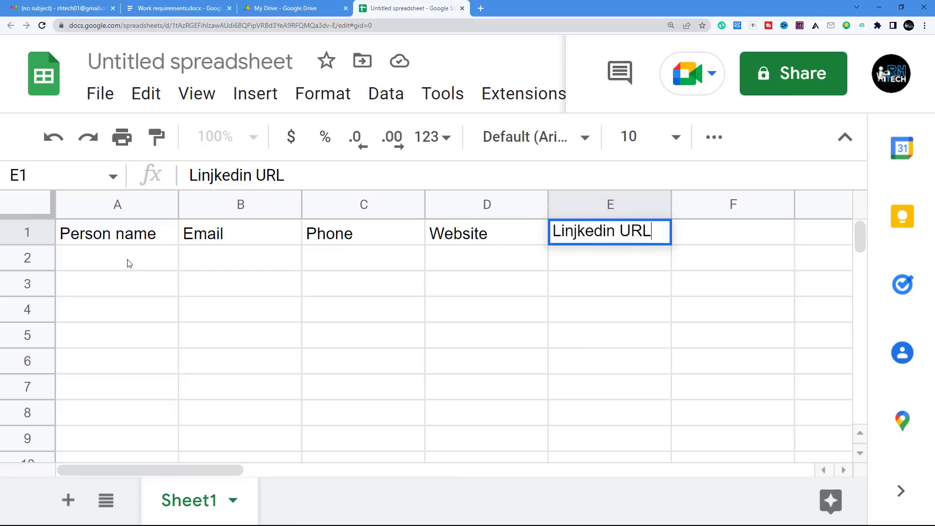
{"action": "left_click", "coordinate": [129, 263]}
Step: Copy the full LinkedIn sales search URL below "As per the link" in the Work requirements document
{"action": "left_click", "coordinate": [197, 8]}
{"action": "scroll", "coordinate": [325, 331], "scroll_direction": "down", "scroll_amount": 1}
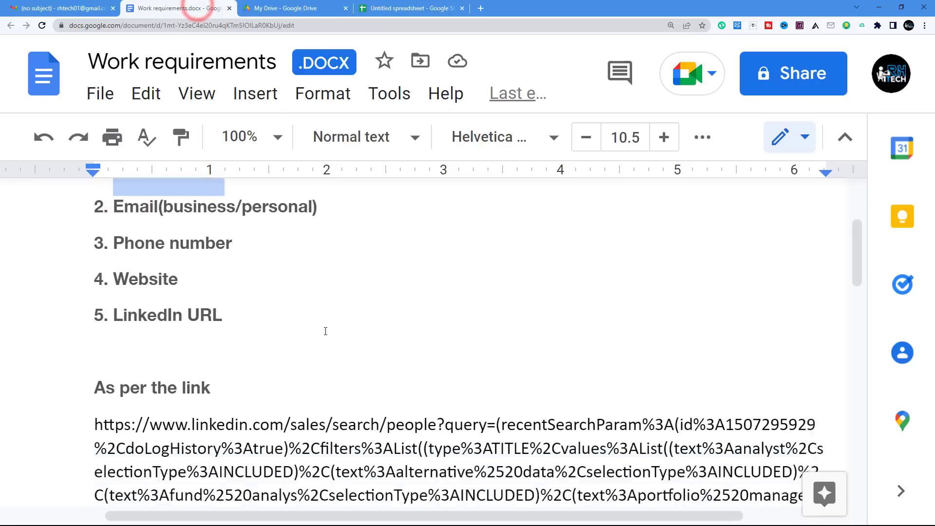
{"action": "scroll", "coordinate": [325, 331], "scroll_direction": "down", "scroll_amount": 3}
{"action": "left_click_drag", "start_coordinate": [93, 288], "coordinate": [483, 416]}
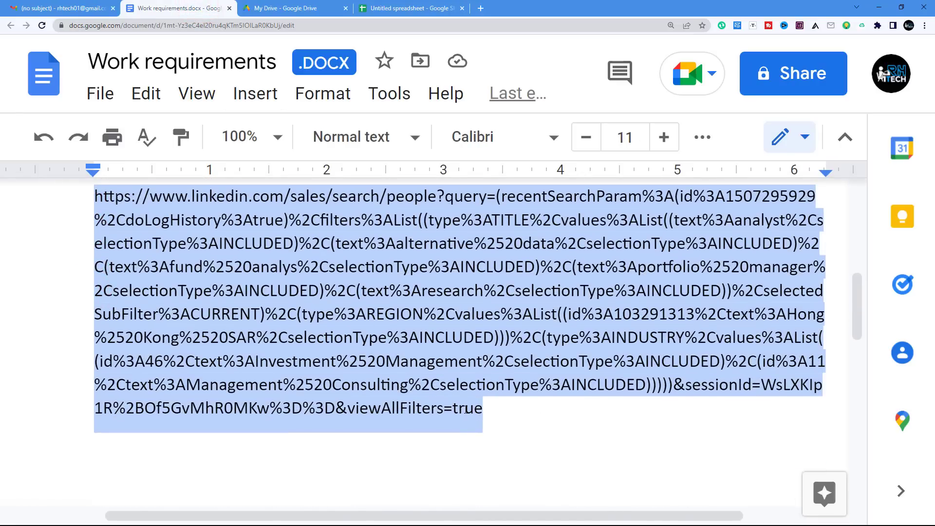
{"action": "right_click", "coordinate": [374, 278]}
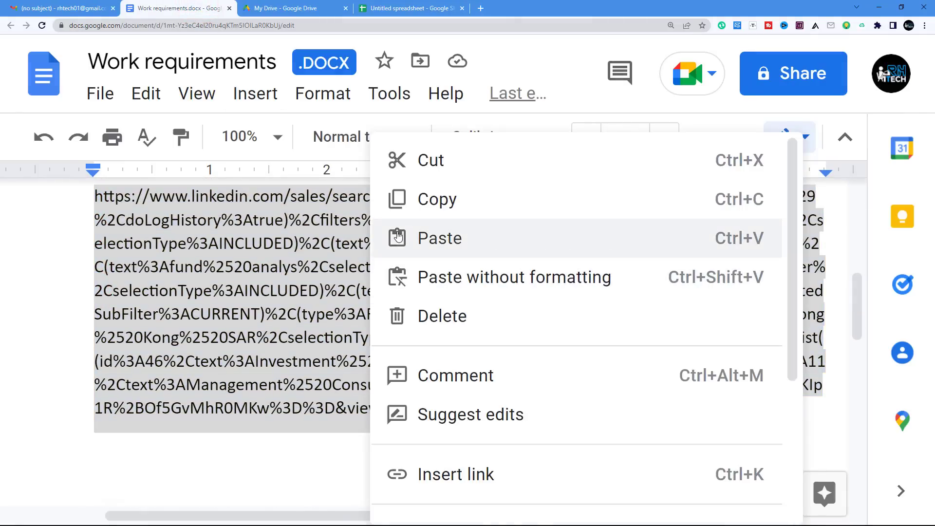
{"action": "left_click", "coordinate": [428, 201]}
{"action": "scroll", "coordinate": [380, 270], "scroll_direction": "up", "scroll_amount": 1}
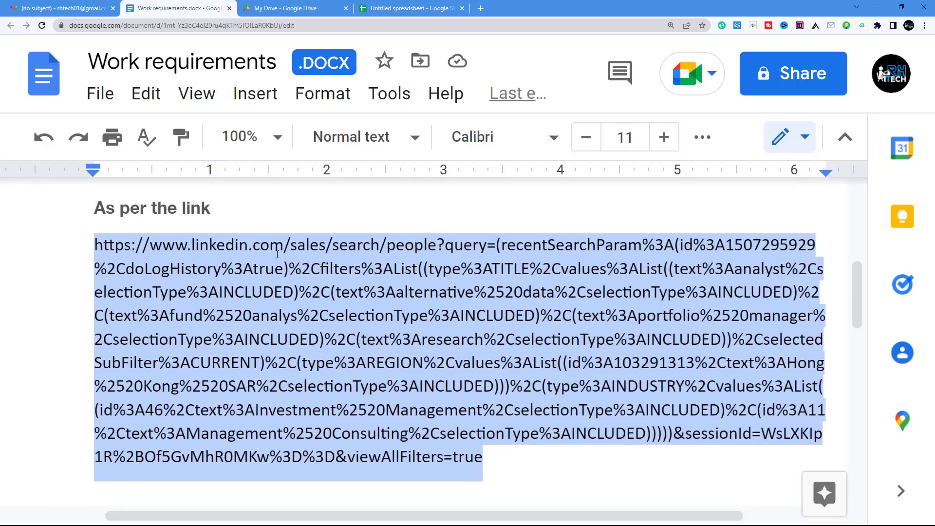
Step: Open the copied LinkedIn search URL in a new browser tab to load it in Sales Navigator
{"action": "left_click", "coordinate": [480, 8]}
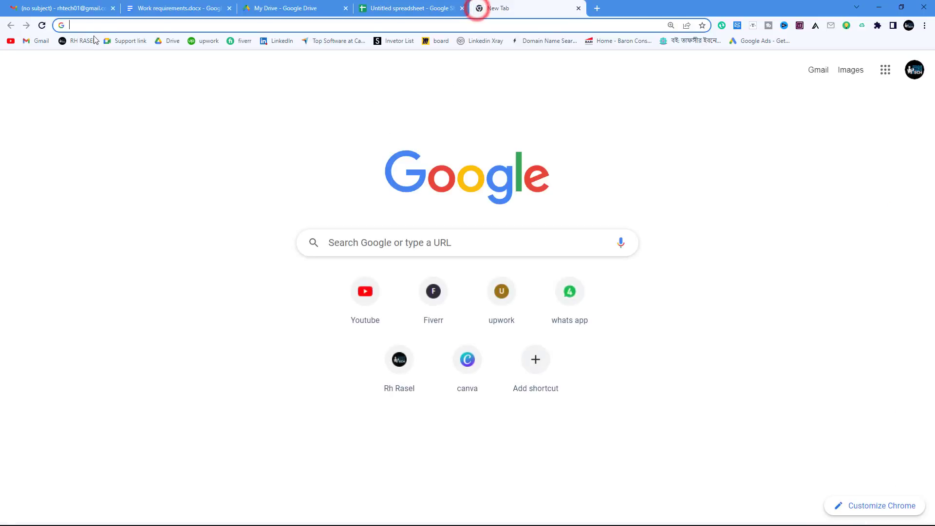
{"action": "right_click", "coordinate": [102, 25]}
{"action": "left_click", "coordinate": [148, 90]}
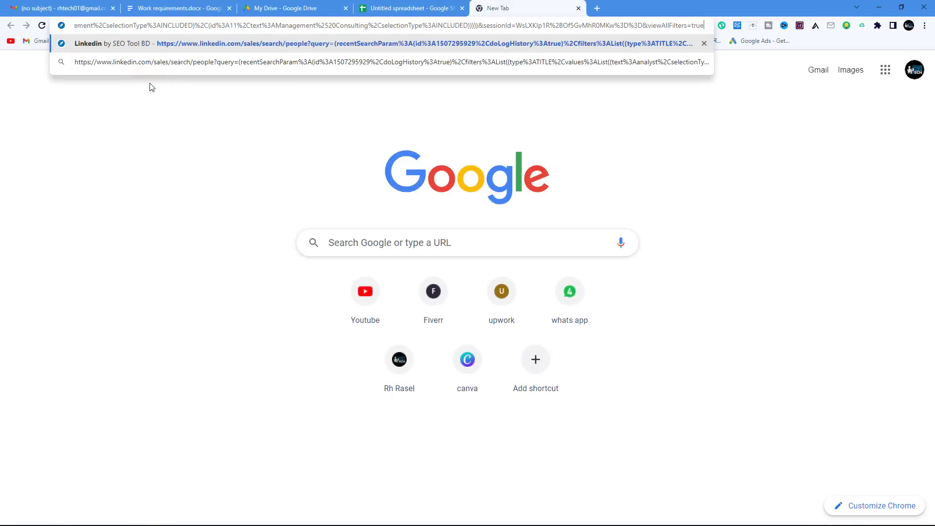
{"action": "key", "text": "Return"}
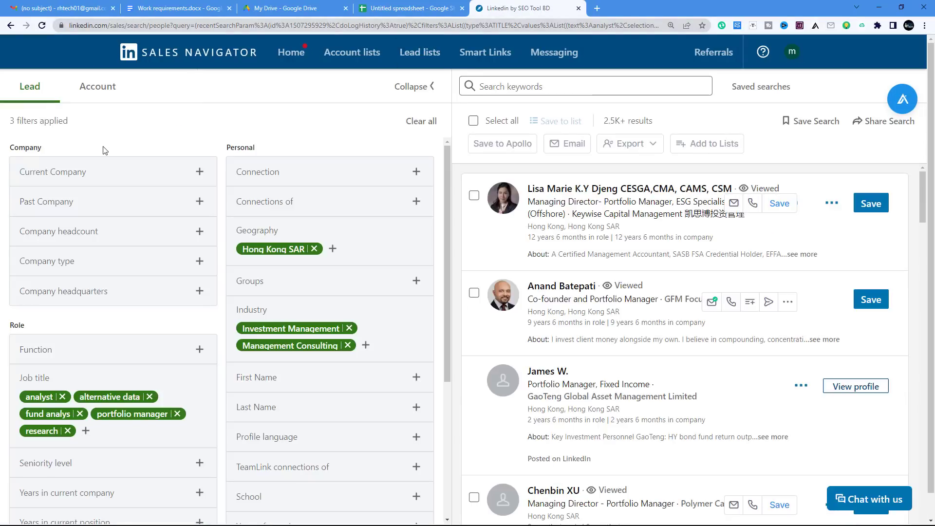
Step: Examine the lead search's geography, industry and job title filters and its result count, and return to the Work requirements document
{"action": "key", "text": "ctrl+plus"}
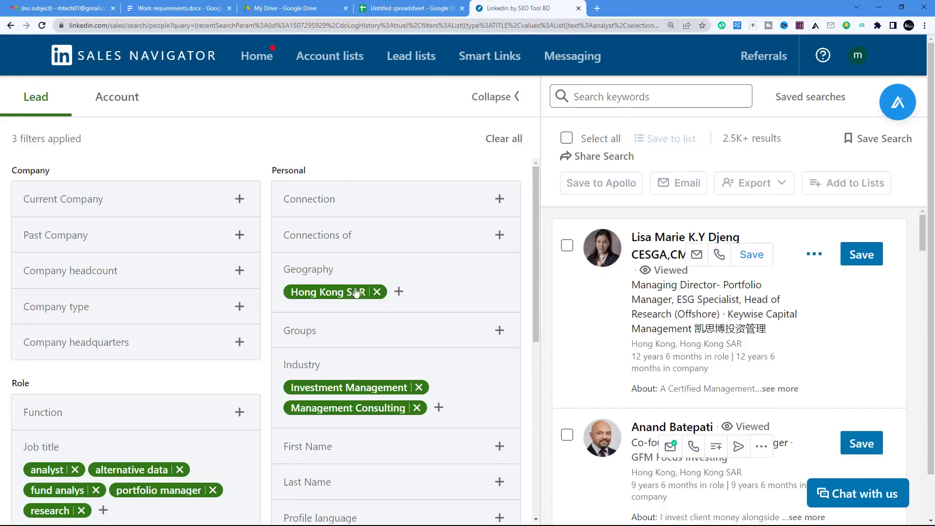
{"action": "scroll", "coordinate": [334, 314], "scroll_direction": "down", "scroll_amount": 1}
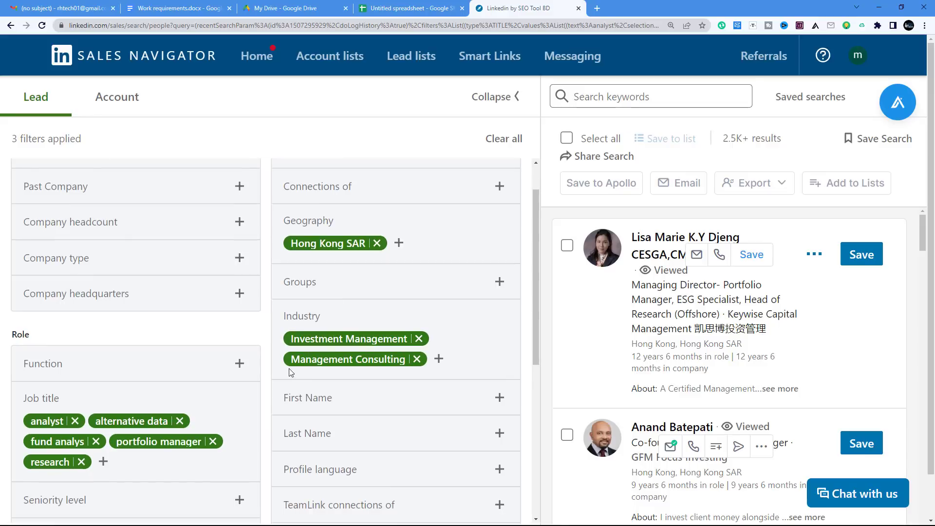
{"action": "scroll", "coordinate": [215, 402], "scroll_direction": "down", "scroll_amount": 2}
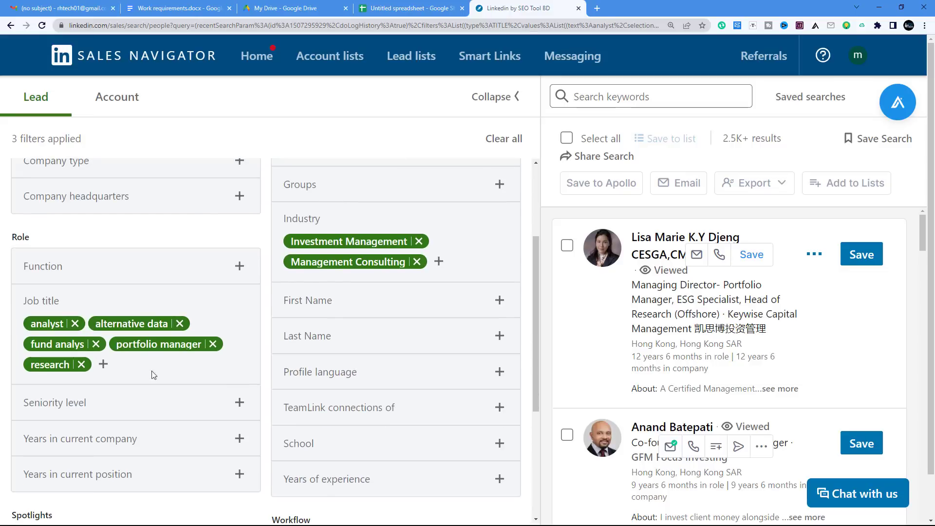
{"action": "scroll", "coordinate": [444, 357], "scroll_direction": "up", "scroll_amount": 3}
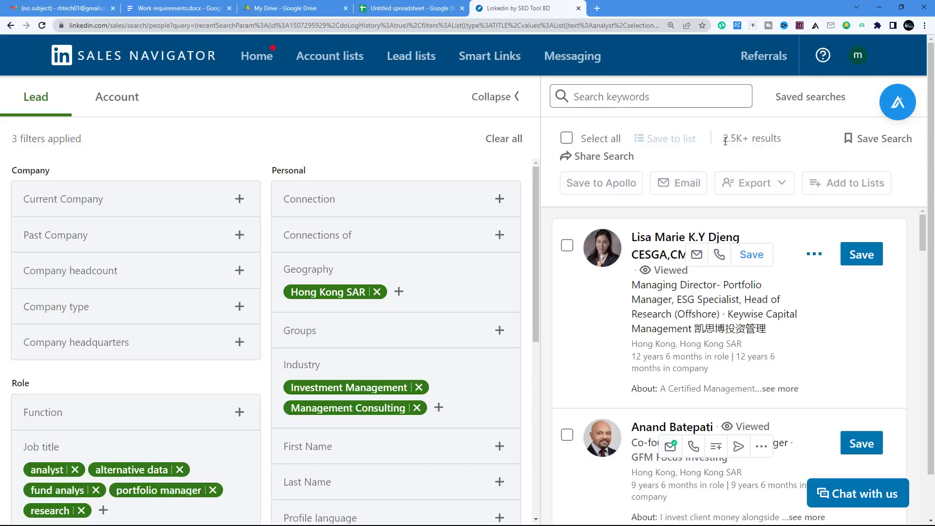
{"action": "left_click_drag", "start_coordinate": [724, 140], "coordinate": [802, 143]}
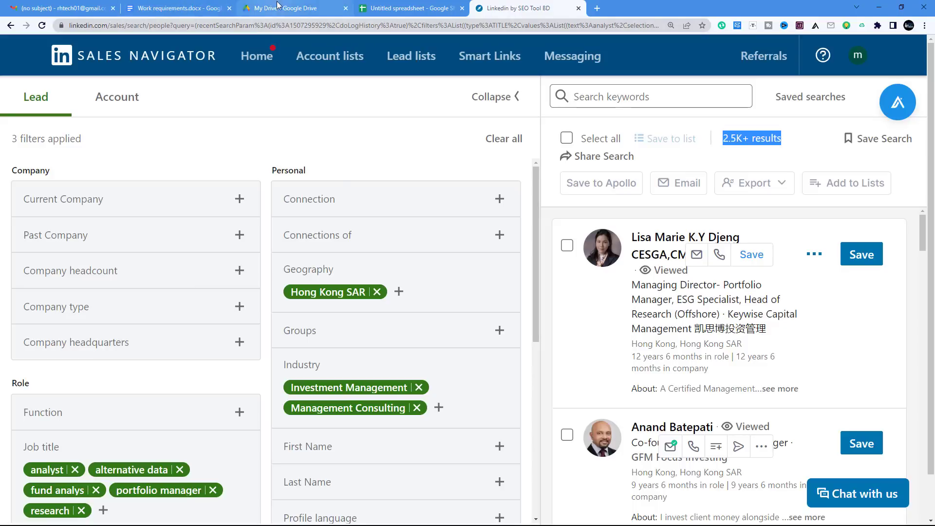
{"action": "left_click", "coordinate": [163, 8]}
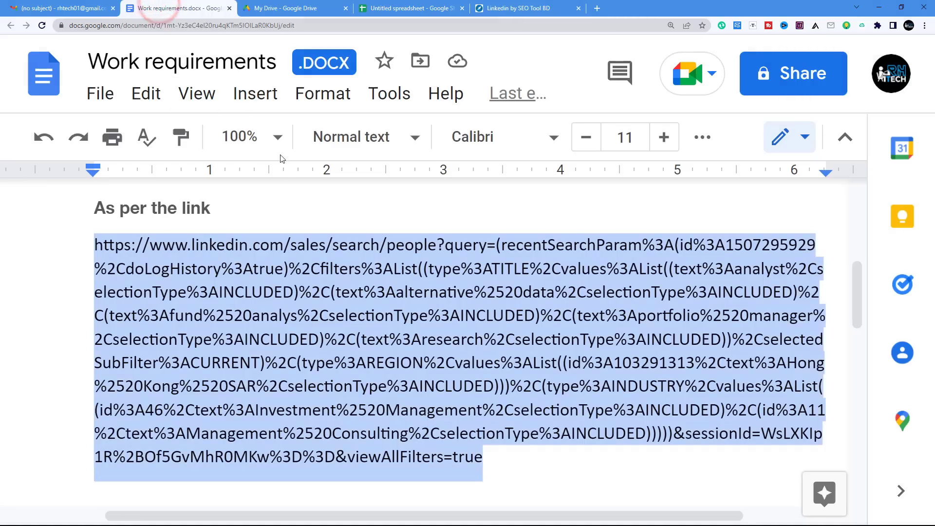
Step: Return to the Sales Navigator lead search and open the first three lead profiles in separate new tabs
{"action": "left_click", "coordinate": [507, 8]}
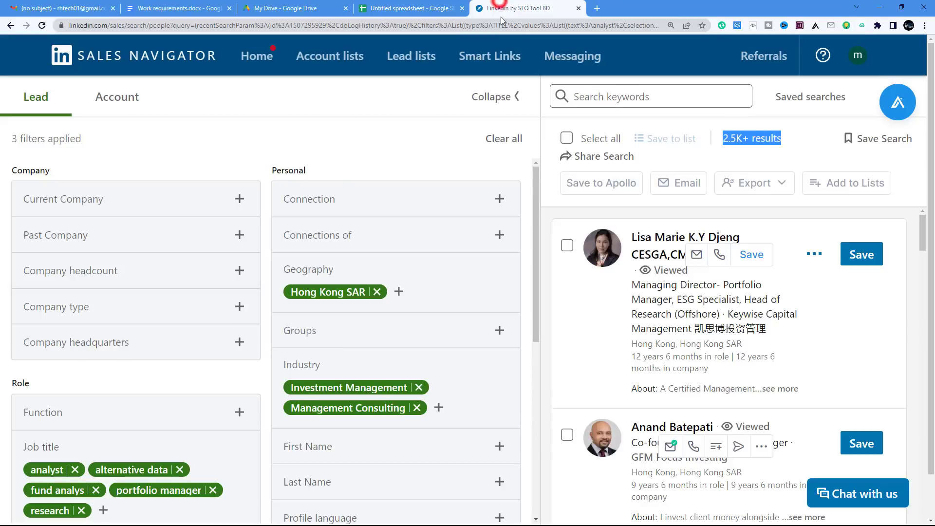
{"action": "right_click", "coordinate": [660, 240]}
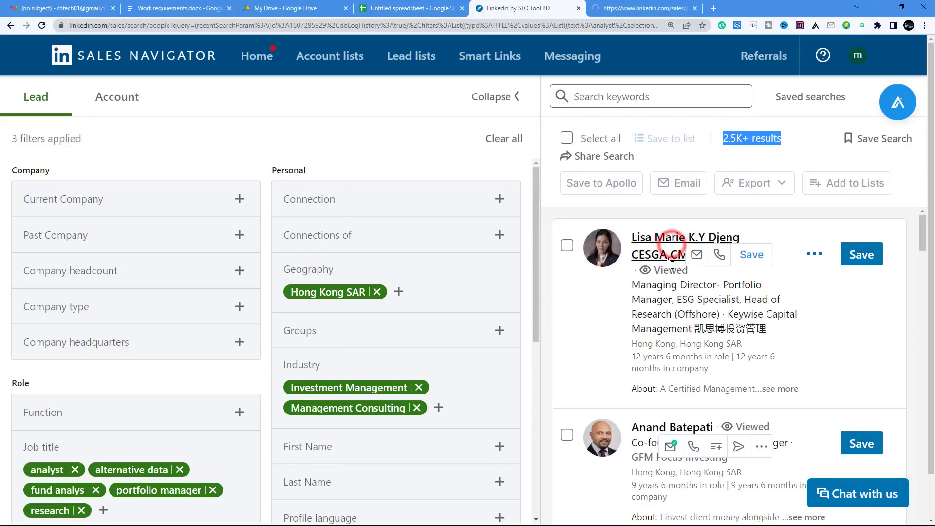
{"action": "scroll", "coordinate": [671, 246], "scroll_direction": "down", "scroll_amount": 1}
{"action": "scroll", "coordinate": [645, 295], "scroll_direction": "down", "scroll_amount": 2}
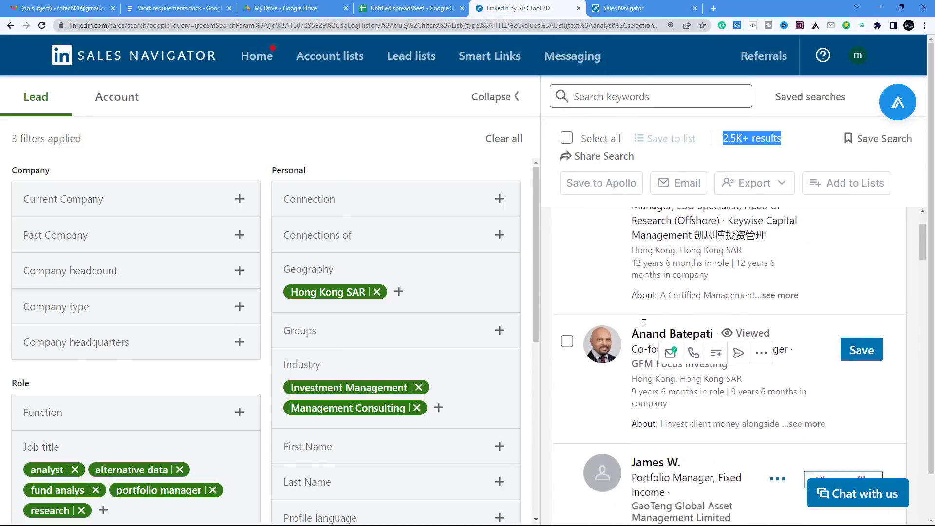
{"action": "right_click", "coordinate": [652, 287]}
{"action": "left_click", "coordinate": [656, 292]}
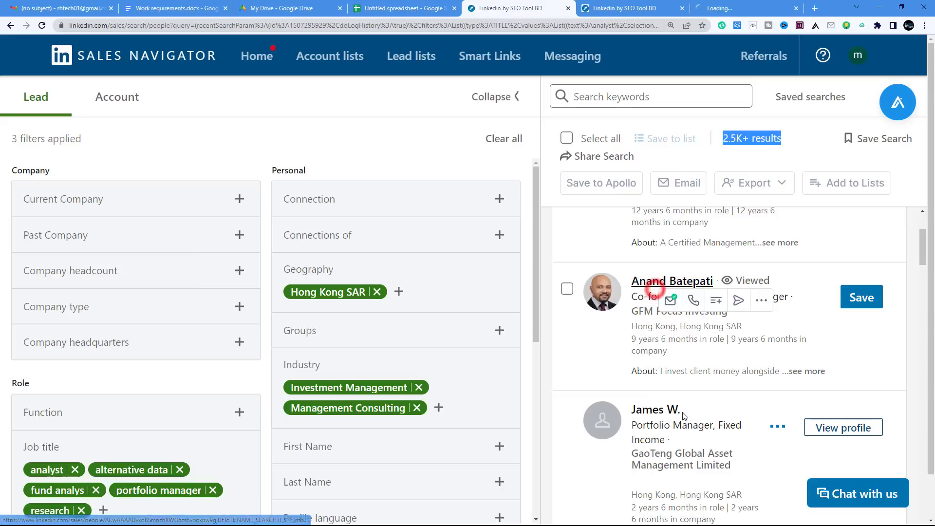
{"action": "right_click", "coordinate": [636, 412]}
{"action": "left_click", "coordinate": [664, 416]}
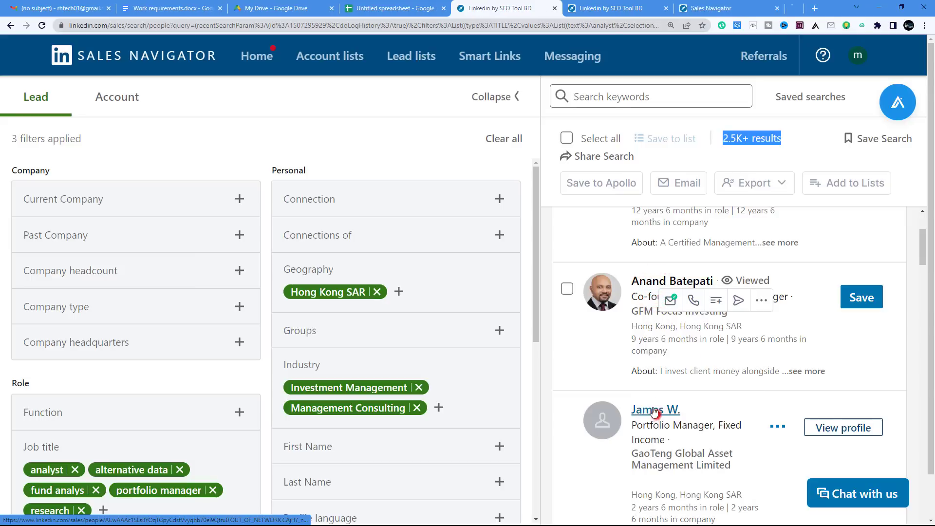
Step: Search Google for "Keywise Capital Management" from the first lead's profile and open the company's website, accepting its terms
{"action": "left_click", "coordinate": [536, 9]}
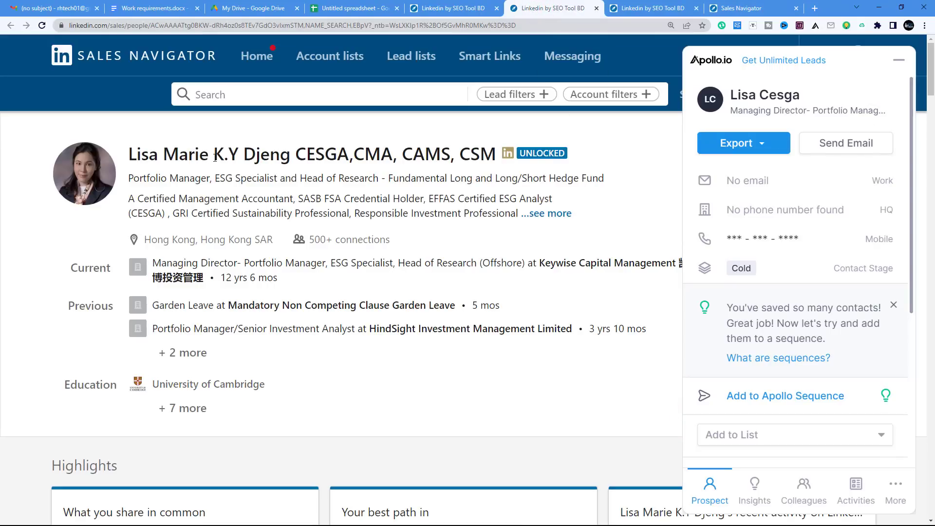
{"action": "left_click_drag", "start_coordinate": [207, 156], "coordinate": [129, 163]}
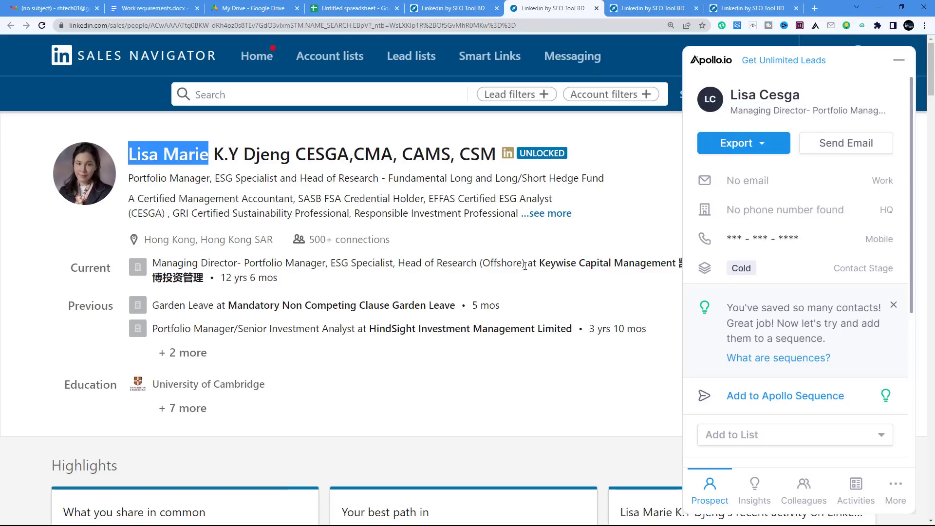
{"action": "left_click_drag", "start_coordinate": [539, 266], "coordinate": [676, 273]}
{"action": "right_click", "coordinate": [610, 263]}
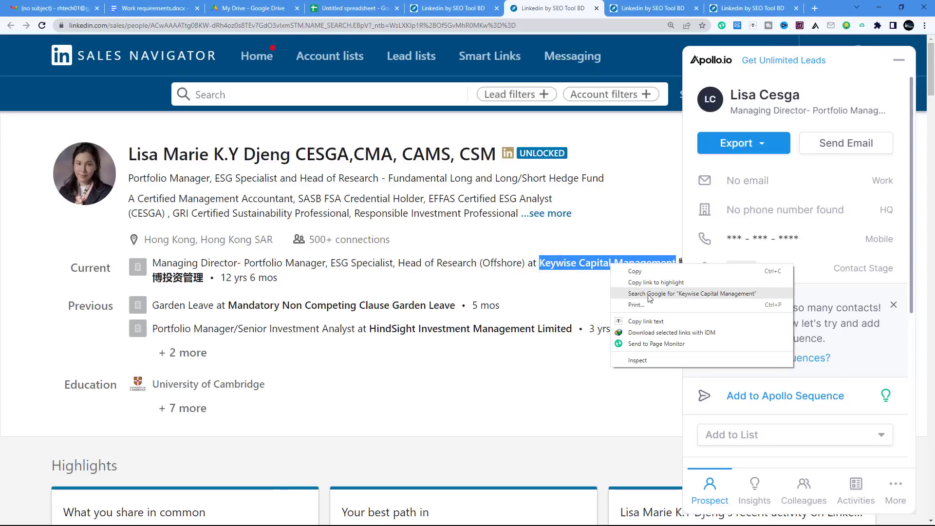
{"action": "left_click", "coordinate": [633, 288]}
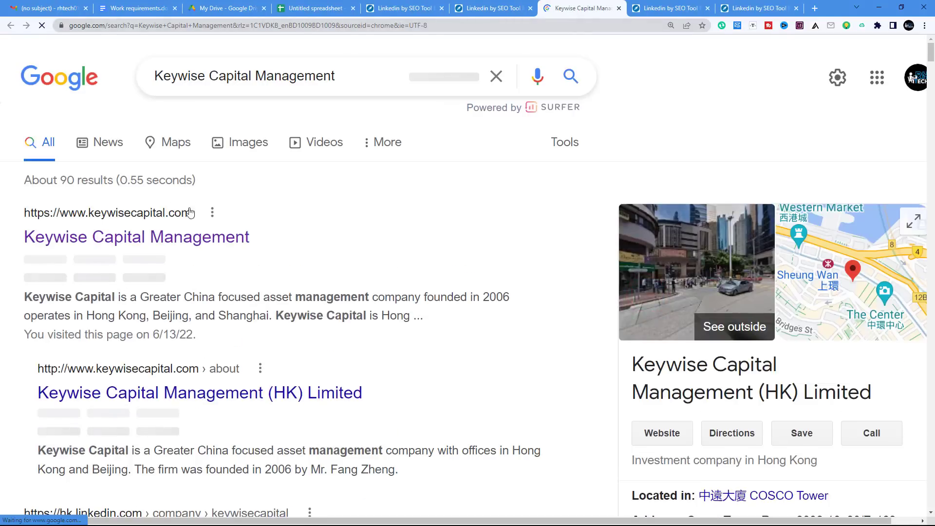
{"action": "left_click", "coordinate": [192, 240]}
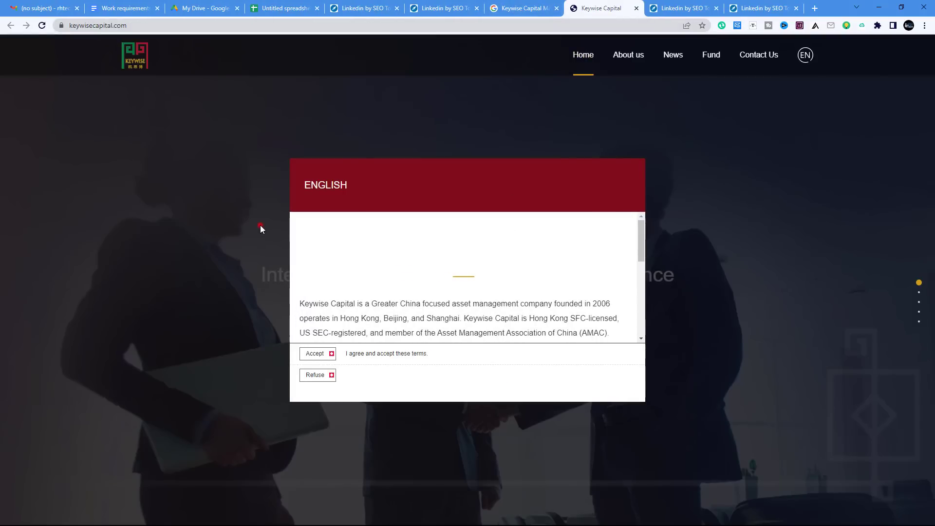
{"action": "left_click", "coordinate": [315, 353]}
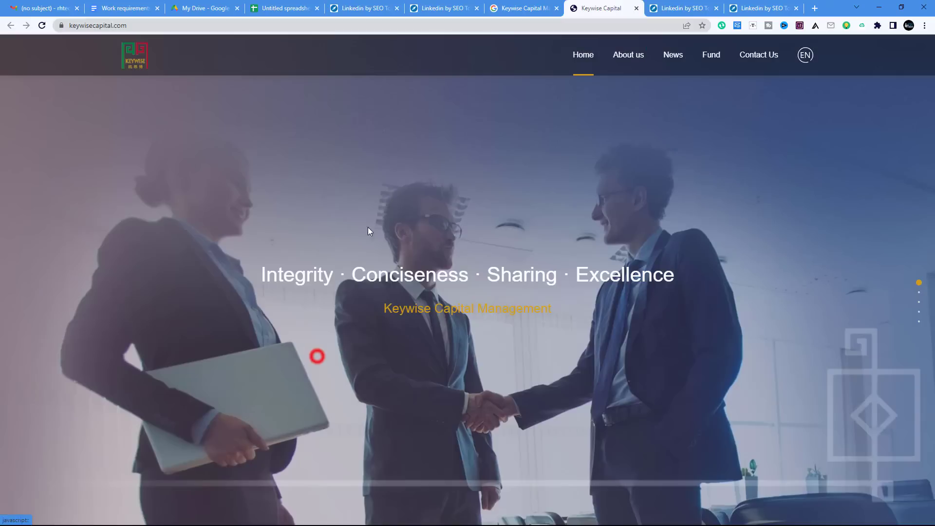
{"action": "left_click", "coordinate": [128, 24]}
{"action": "left_click_drag", "start_coordinate": [183, 27], "coordinate": [108, 27]}
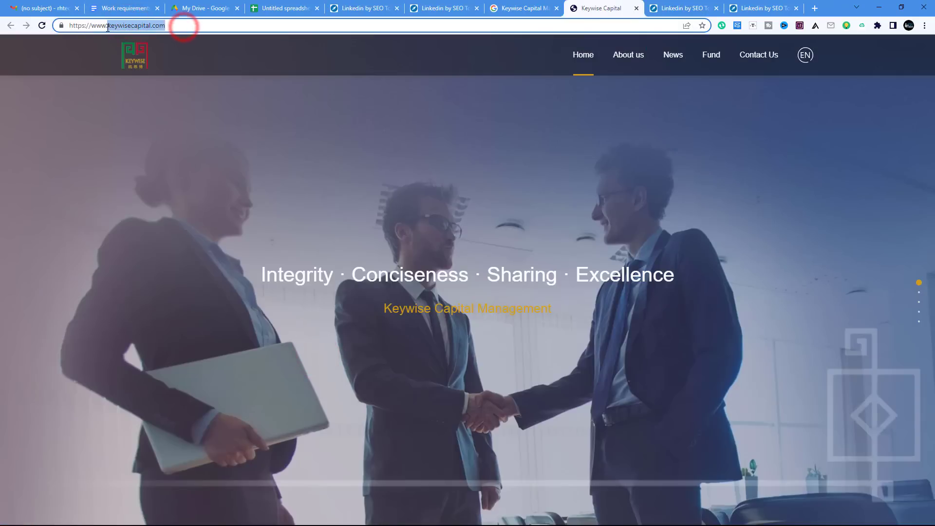
{"action": "right_click", "coordinate": [119, 30]}
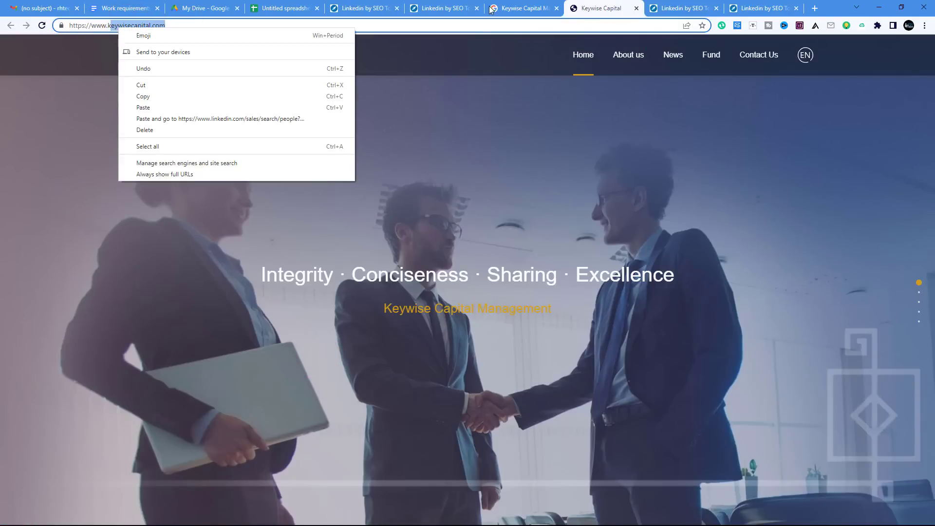
Step: Copy the first lead's name without the surname from the Sales Navigator profile into cell A2 under Person name
{"action": "left_click", "coordinate": [359, 10]}
{"action": "left_click", "coordinate": [431, 8]}
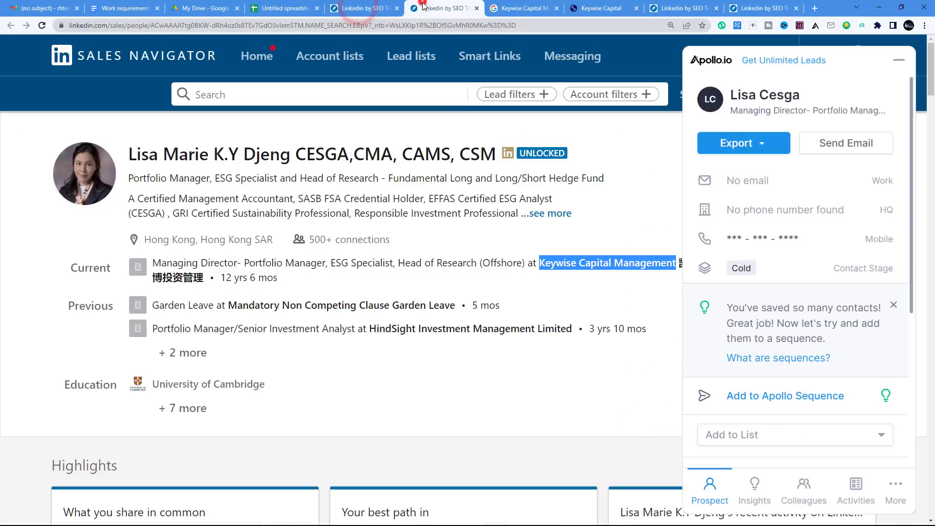
{"action": "left_click_drag", "start_coordinate": [207, 155], "coordinate": [129, 155]}
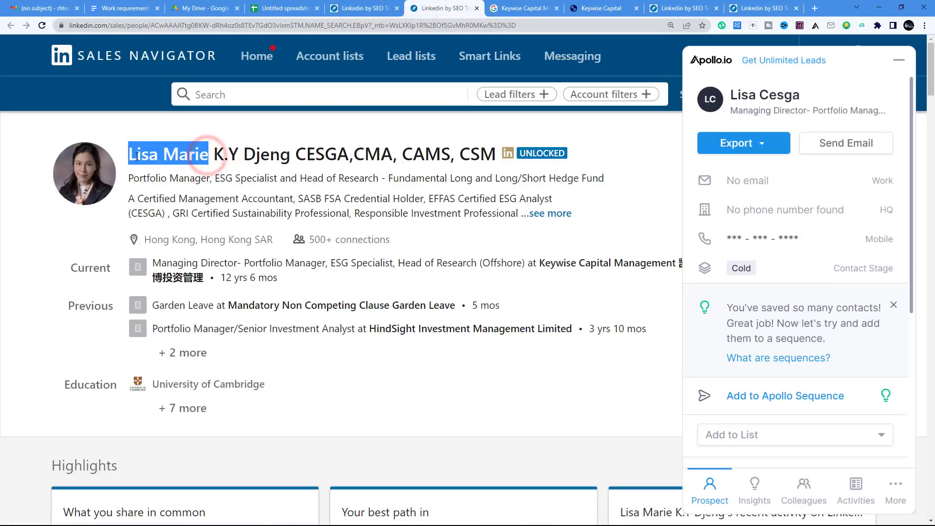
{"action": "right_click", "coordinate": [130, 153]}
{"action": "left_click", "coordinate": [155, 163]}
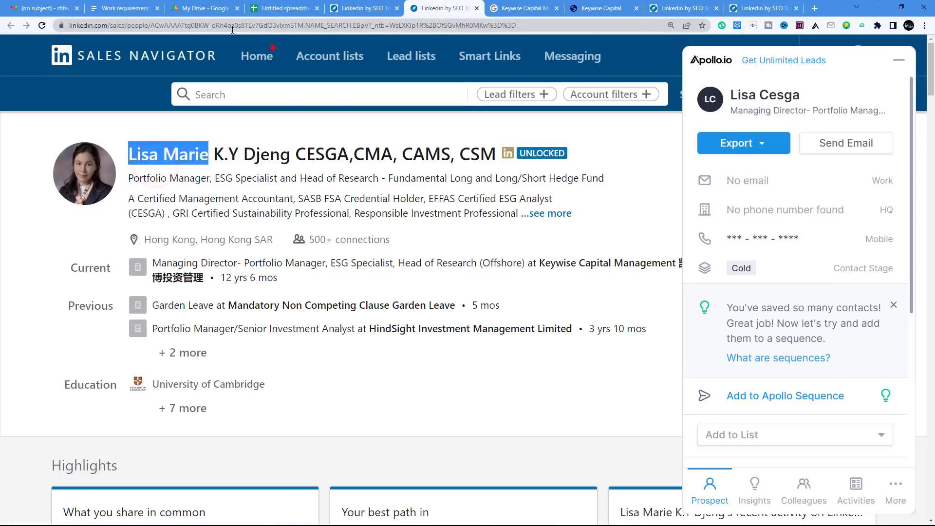
{"action": "left_click", "coordinate": [263, 8]}
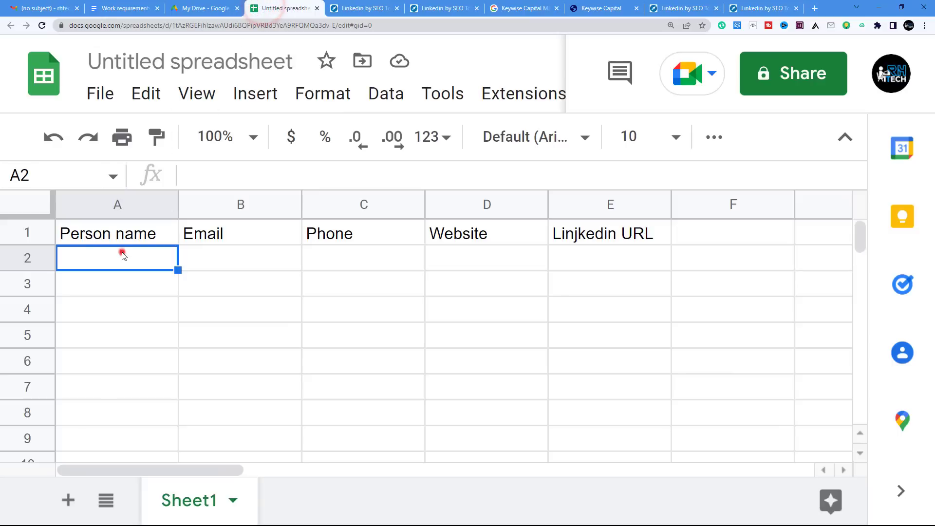
{"action": "right_click", "coordinate": [122, 255]}
{"action": "left_click", "coordinate": [174, 301]}
{"action": "left_click", "coordinate": [141, 303]}
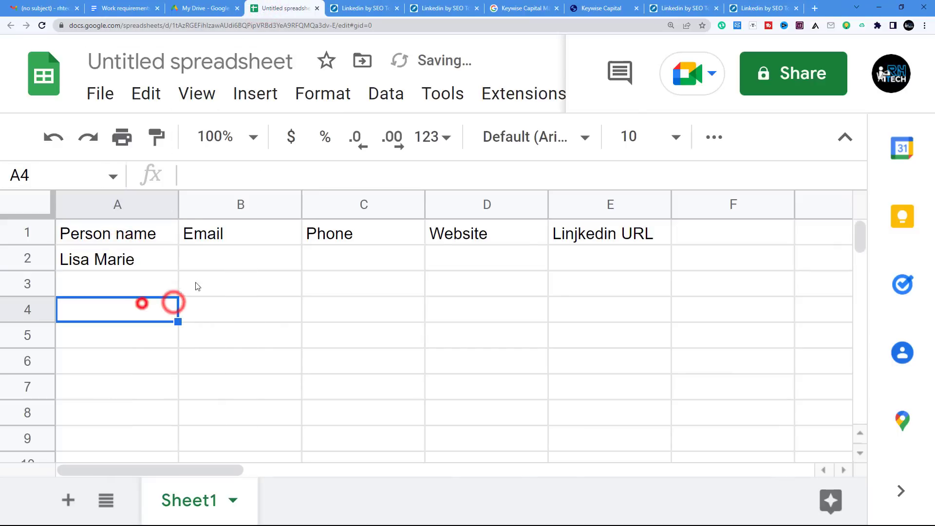
{"action": "left_click", "coordinate": [223, 261]}
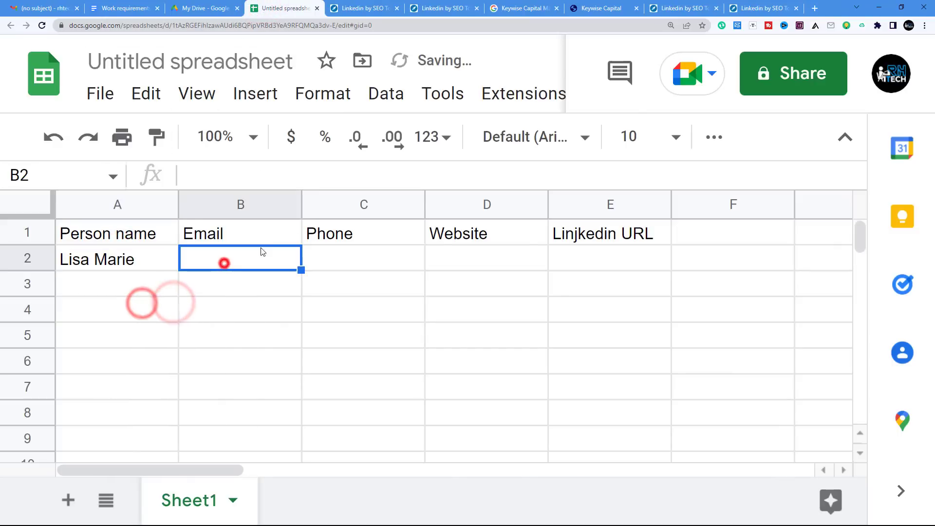
Step: Review the required fields in the Work requirements document and enter the lead's name in quotation marks as a search query in a new tab
{"action": "left_click", "coordinate": [124, 8]}
{"action": "scroll", "coordinate": [291, 332], "scroll_direction": "up", "scroll_amount": 5}
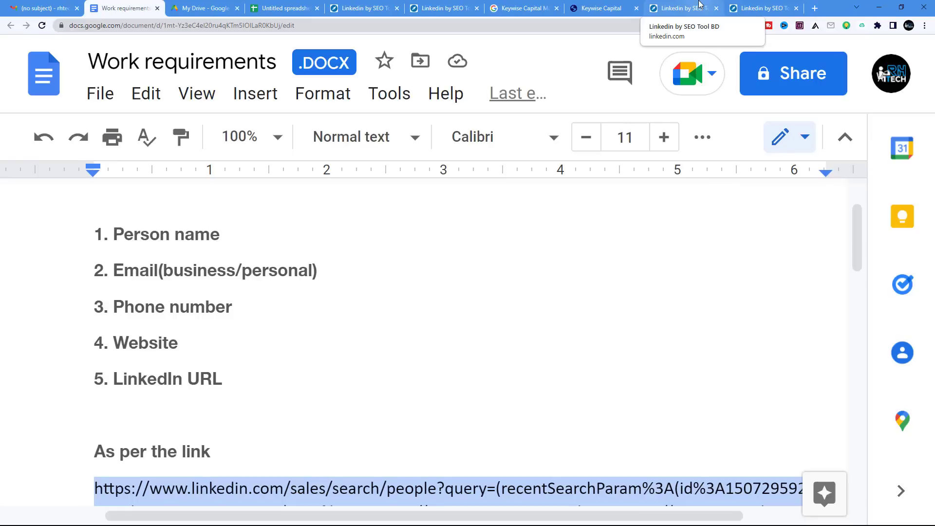
{"action": "left_click", "coordinate": [600, 8]}
{"action": "left_click", "coordinate": [814, 9]}
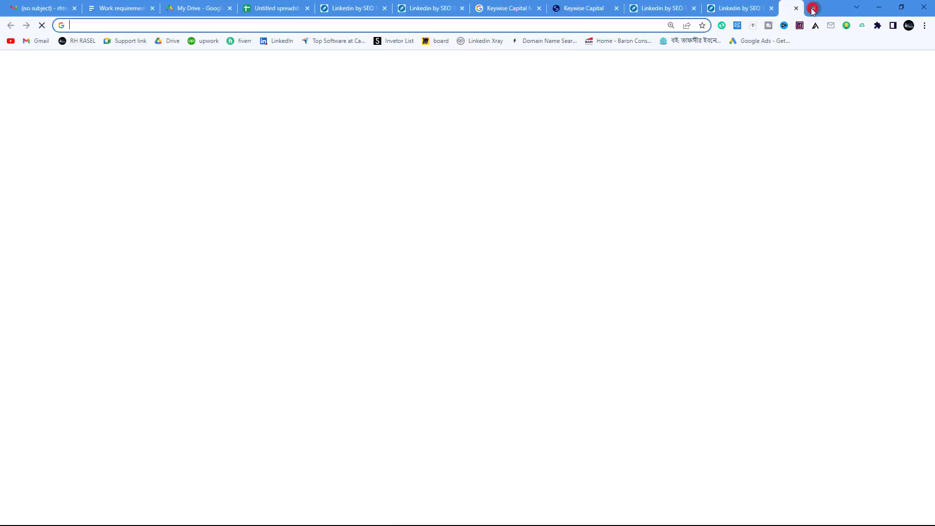
{"action": "type", "text": "\"\""}
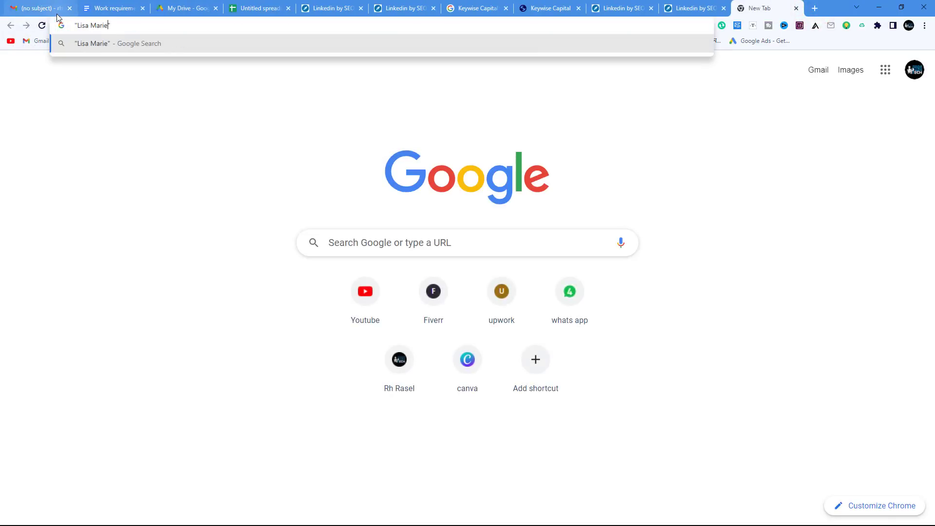
Step: Copy the domain keywisecapital.com from the company website's address and replace the quoted name in the search query with it
{"action": "left_click", "coordinate": [551, 8]}
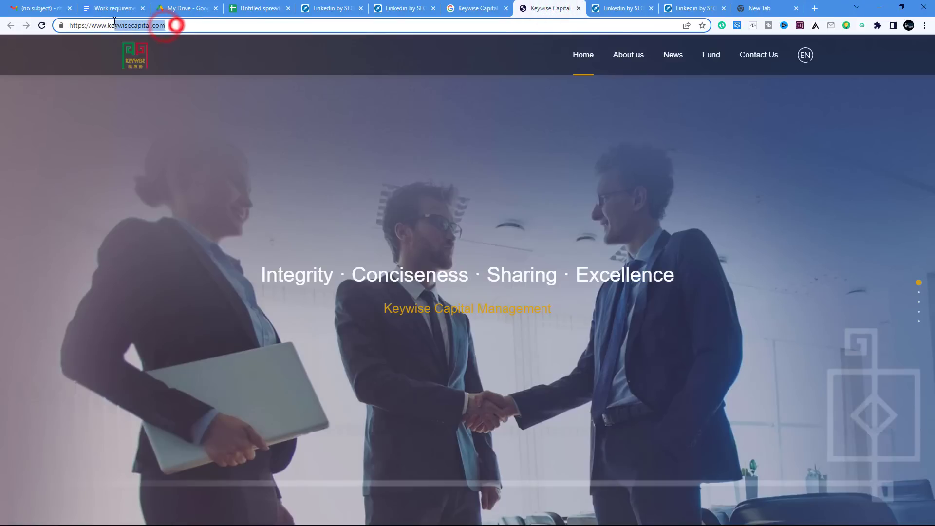
{"action": "right_click", "coordinate": [120, 24]}
{"action": "left_click", "coordinate": [151, 90]}
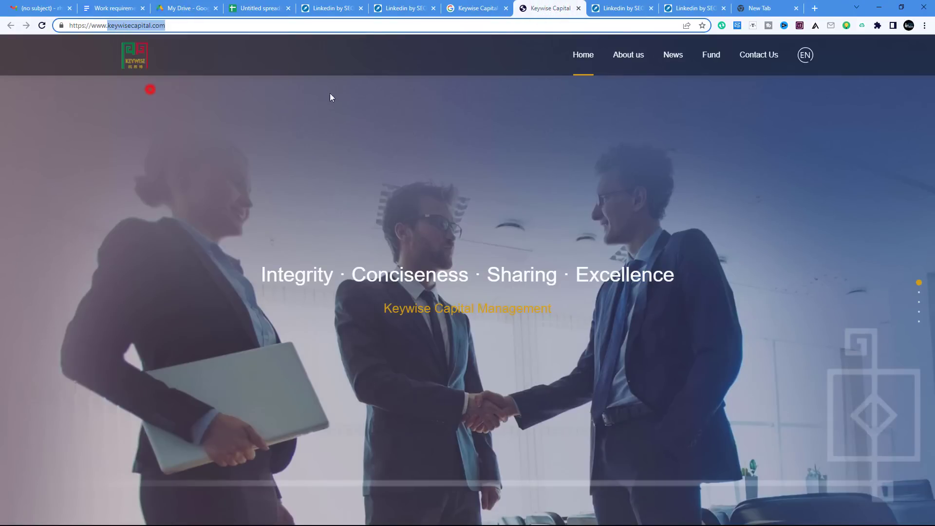
{"action": "left_click", "coordinate": [754, 8]}
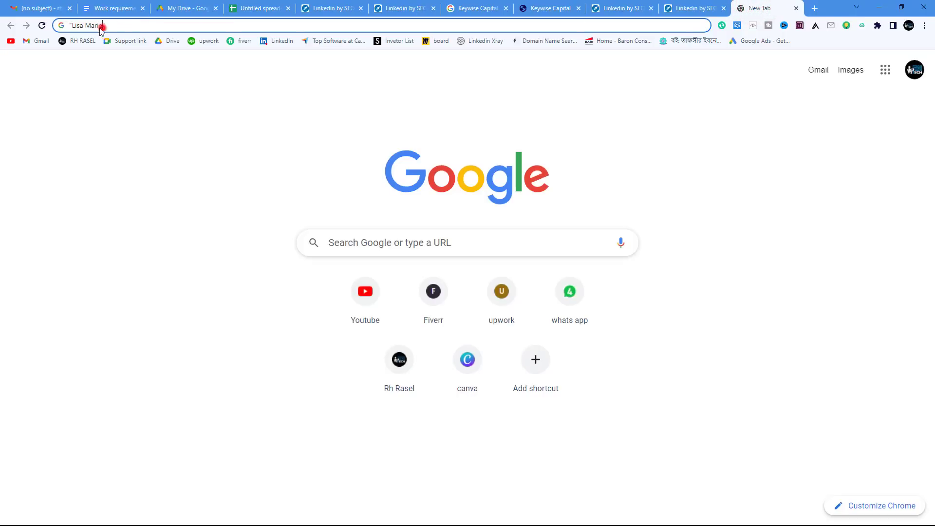
{"action": "right_click", "coordinate": [74, 27]}
{"action": "left_click", "coordinate": [75, 26]}
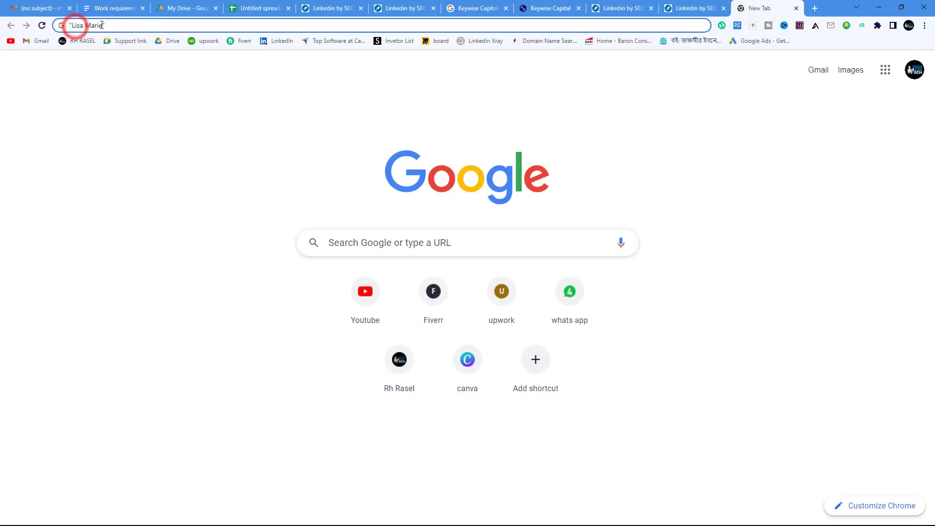
{"action": "left_click_drag", "start_coordinate": [103, 25], "coordinate": [75, 28]}
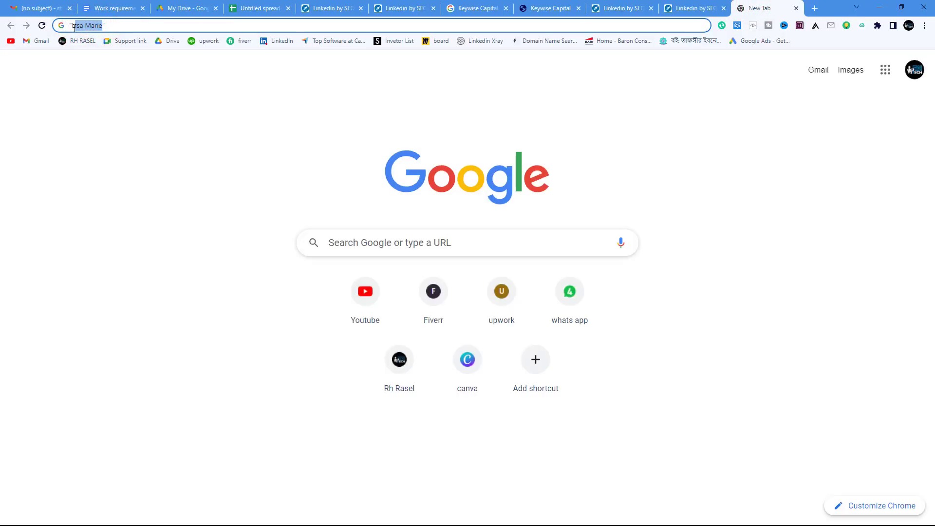
{"action": "right_click", "coordinate": [83, 28]}
{"action": "left_click", "coordinate": [116, 91]}
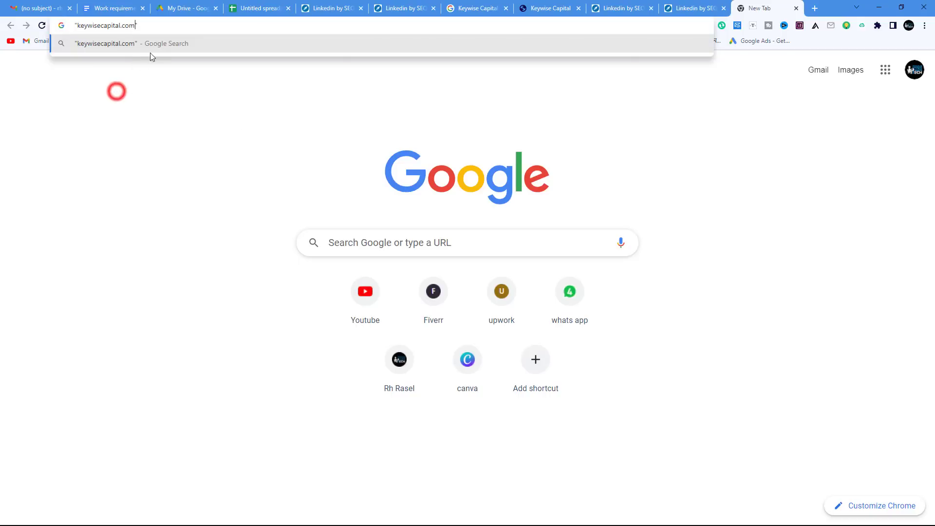
{"action": "left_click", "coordinate": [158, 31]}
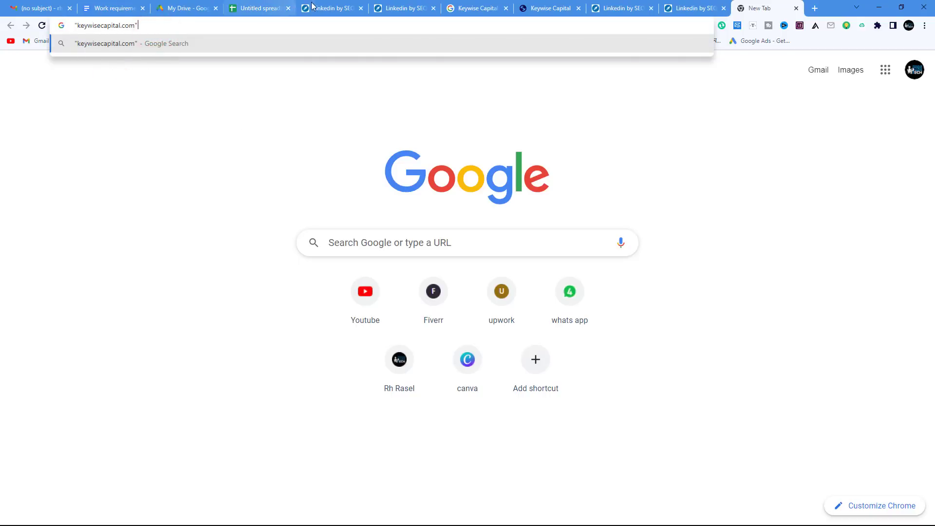
Step: Copy the first lead's name from the Sales Navigator profile, collapse the Apollo overlay, and open the lead's profile on LinkedIn.com
{"action": "left_click", "coordinate": [383, 5]}
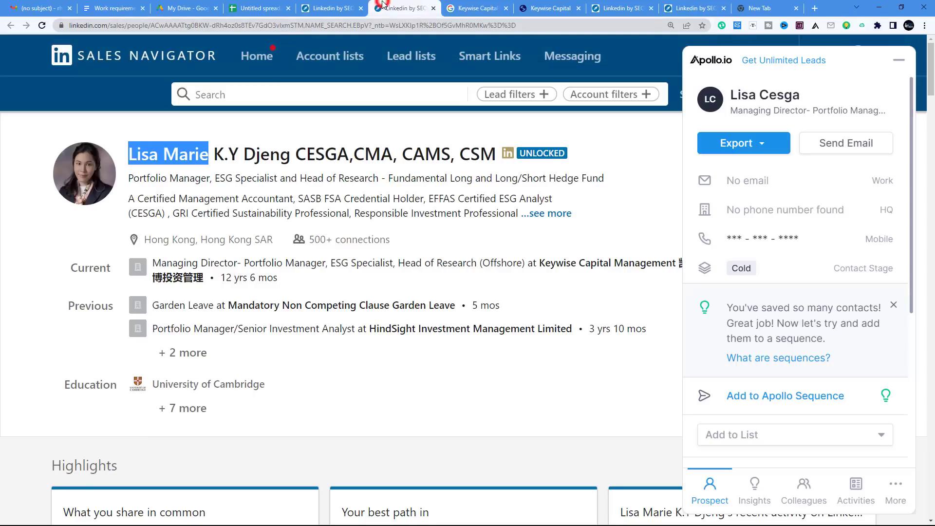
{"action": "right_click", "coordinate": [190, 156]}
{"action": "left_click", "coordinate": [207, 164]}
{"action": "left_click", "coordinate": [896, 61]}
{"action": "left_click", "coordinate": [855, 156]}
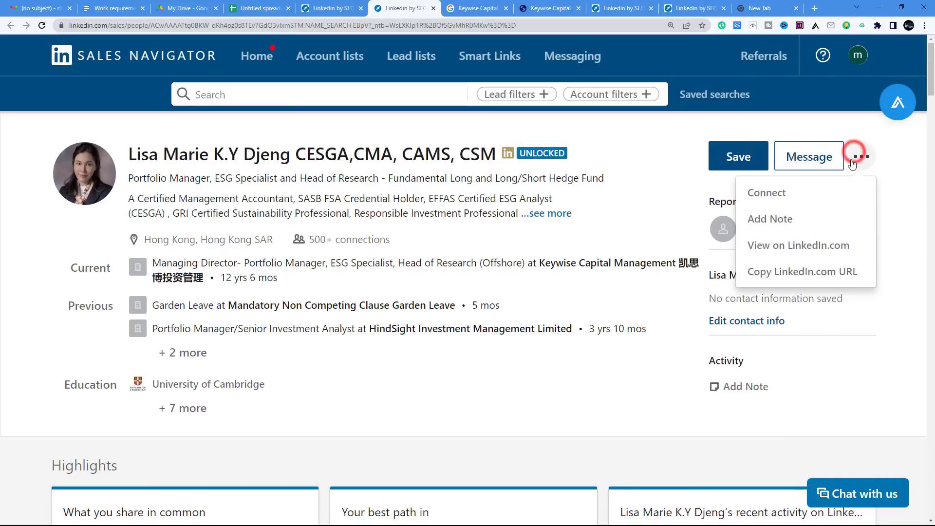
{"action": "left_click", "coordinate": [764, 245]}
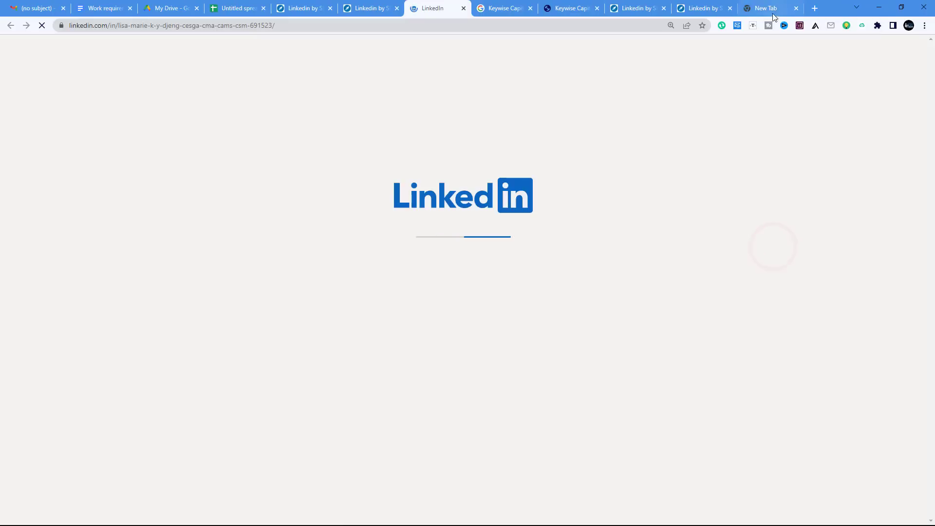
Step: Append the lead's name to the "keywisecapital.com" query and run the Google search
{"action": "left_click", "coordinate": [772, 7]}
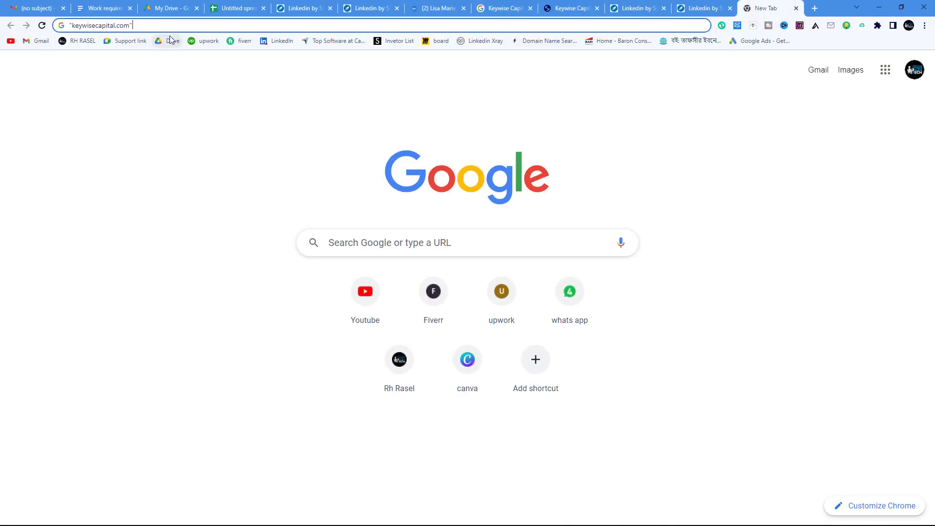
{"action": "key", "text": "ctrl+v"}
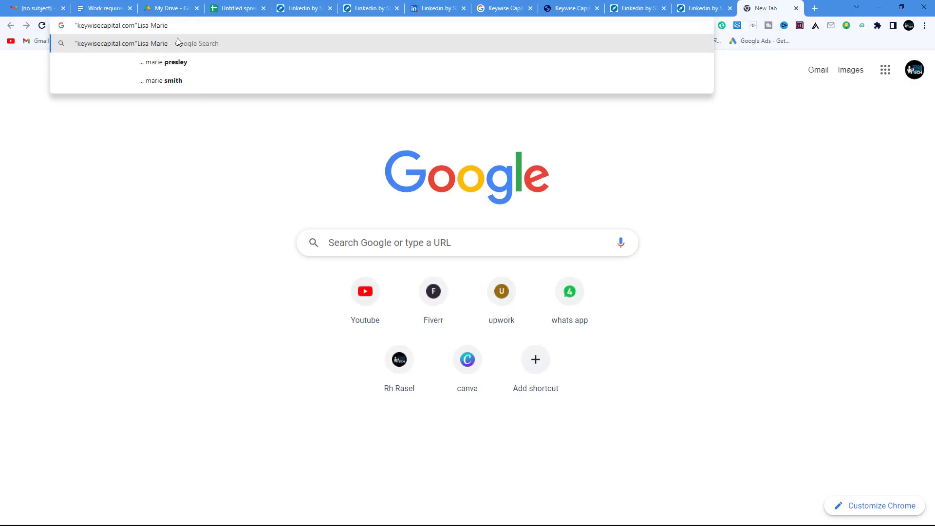
{"action": "key", "text": "Return"}
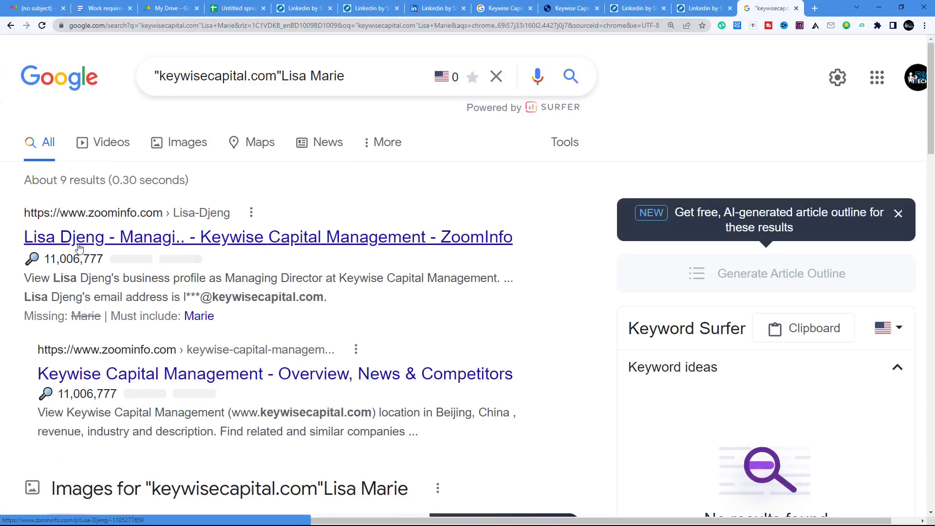
Step: Check the lead's ZoomInfo search result, and rerun the Google search with "email" added to the query to review its results
{"action": "left_click", "coordinate": [269, 242]}
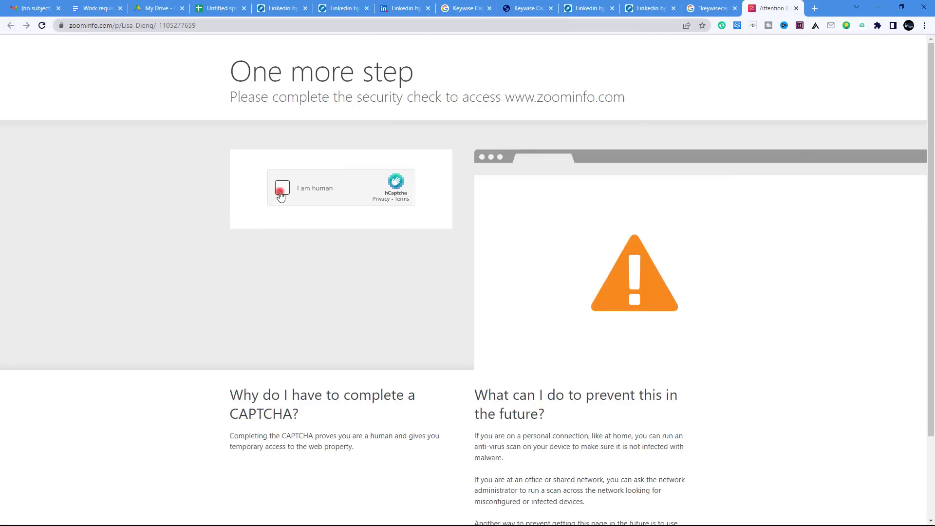
{"action": "left_click", "coordinate": [710, 8]}
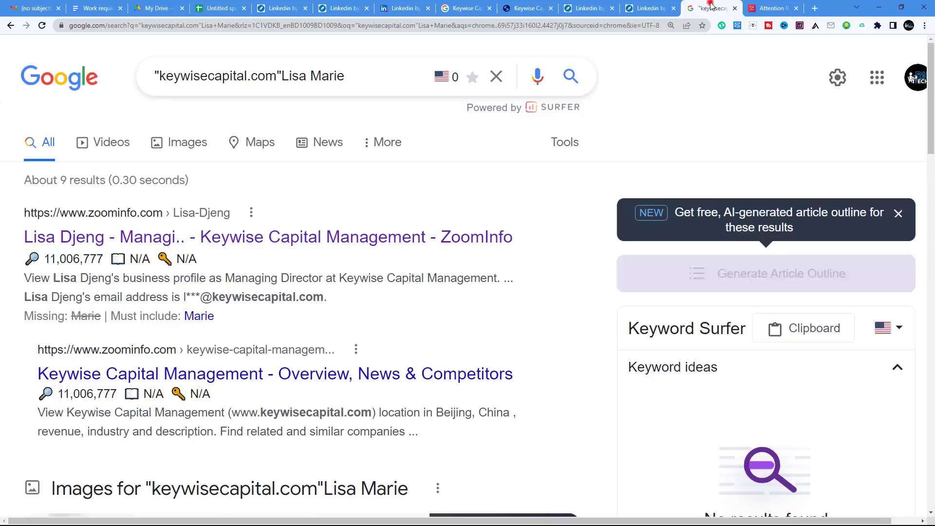
{"action": "left_click", "coordinate": [356, 77]}
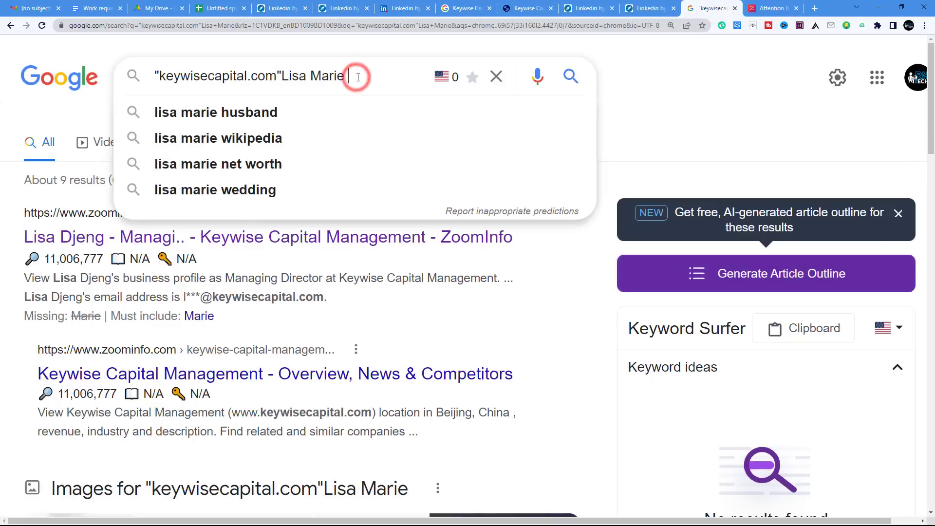
{"action": "type", "text": "email"}
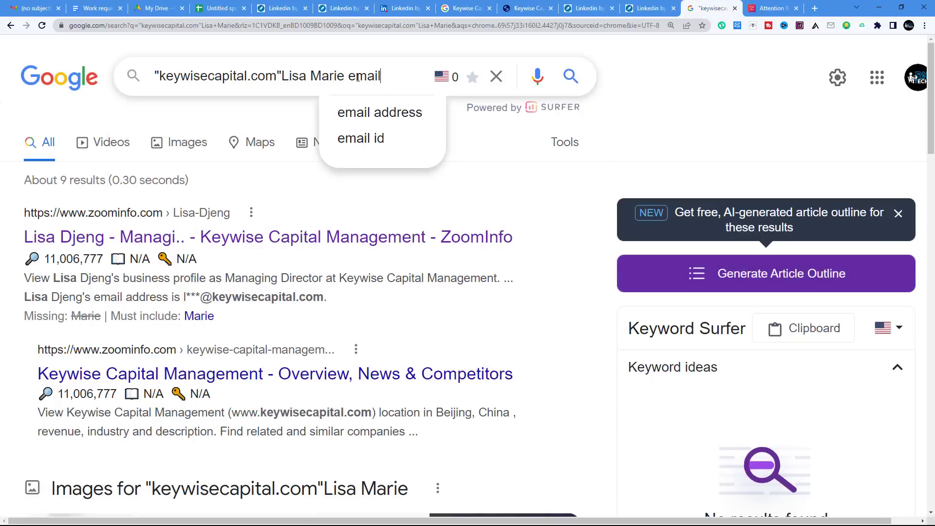
{"action": "key", "text": "Return"}
{"action": "scroll", "coordinate": [341, 247], "scroll_direction": "down", "scroll_amount": 1}
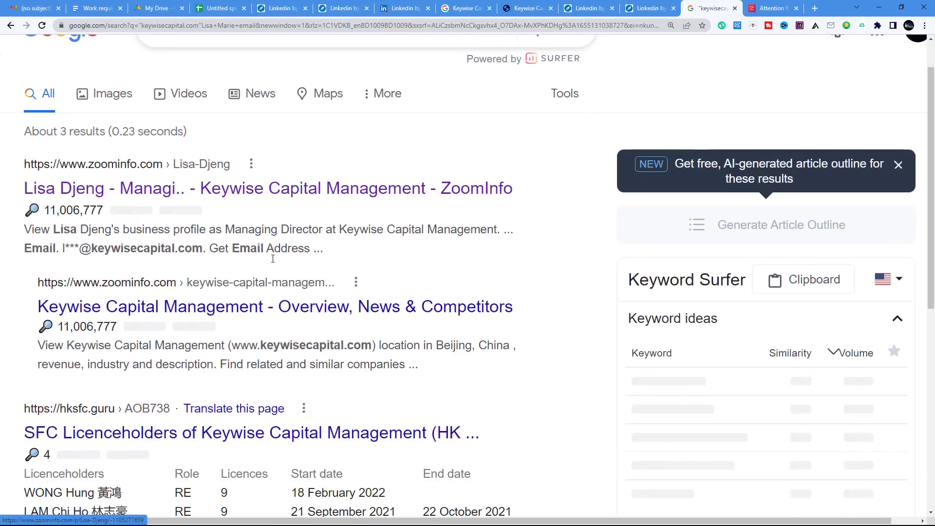
{"action": "scroll", "coordinate": [149, 250], "scroll_direction": "down", "scroll_amount": 3}
{"action": "scroll", "coordinate": [258, 209], "scroll_direction": "down", "scroll_amount": 5}
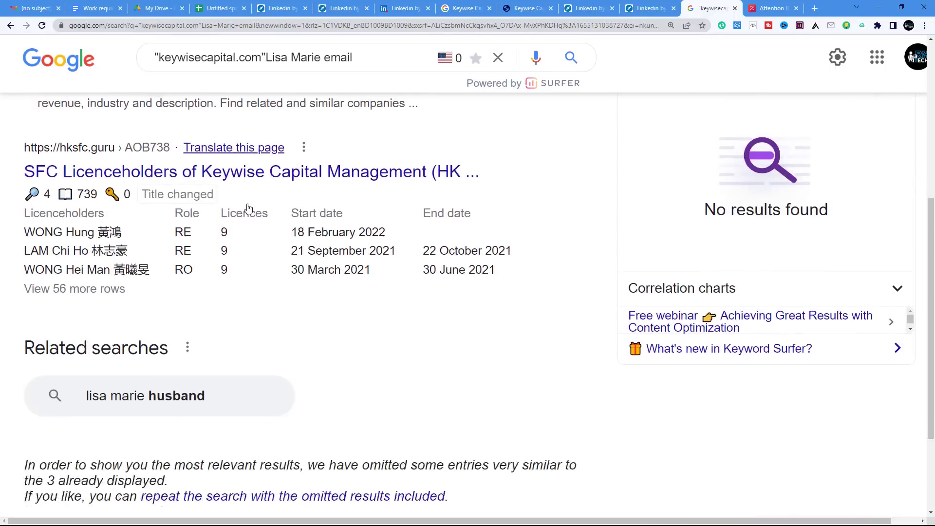
Step: Search Google for the company's address pattern by replacing the lead's name and "email" after "keywisecapital.com" with "email format"
{"action": "left_click_drag", "start_coordinate": [354, 58], "coordinate": [269, 58]}
{"action": "type", "text": "Lemail forma"}
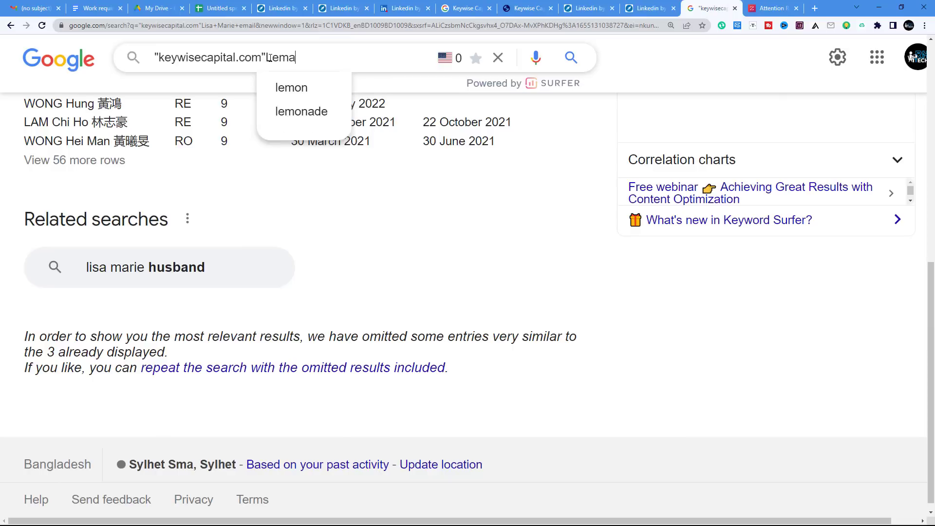
{"action": "type", "text": "t"}
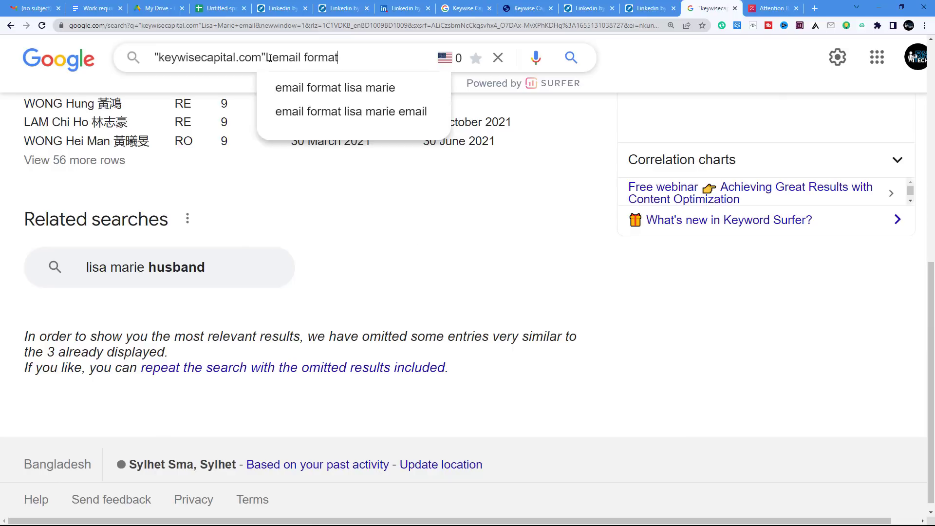
{"action": "key", "text": "Return"}
{"action": "scroll", "coordinate": [345, 262], "scroll_direction": "down", "scroll_amount": 2}
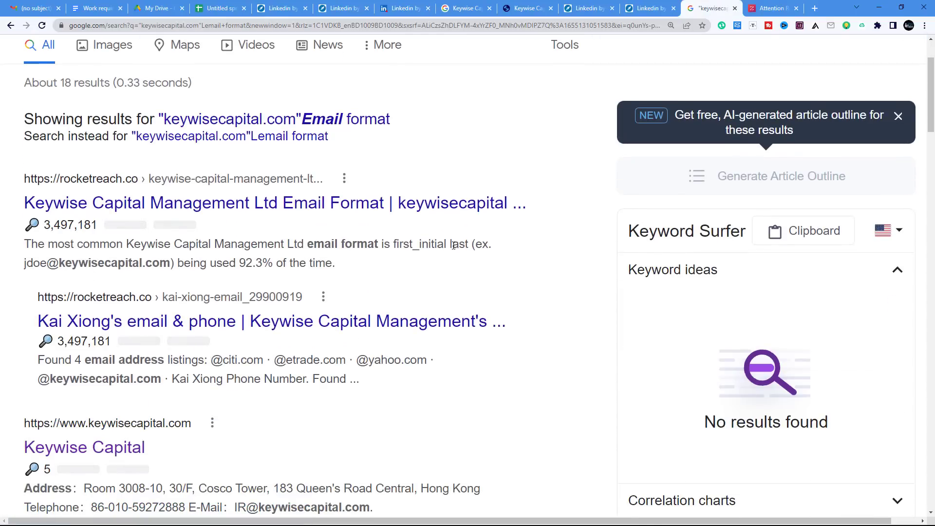
{"action": "scroll", "coordinate": [382, 243], "scroll_direction": "up", "scroll_amount": 2}
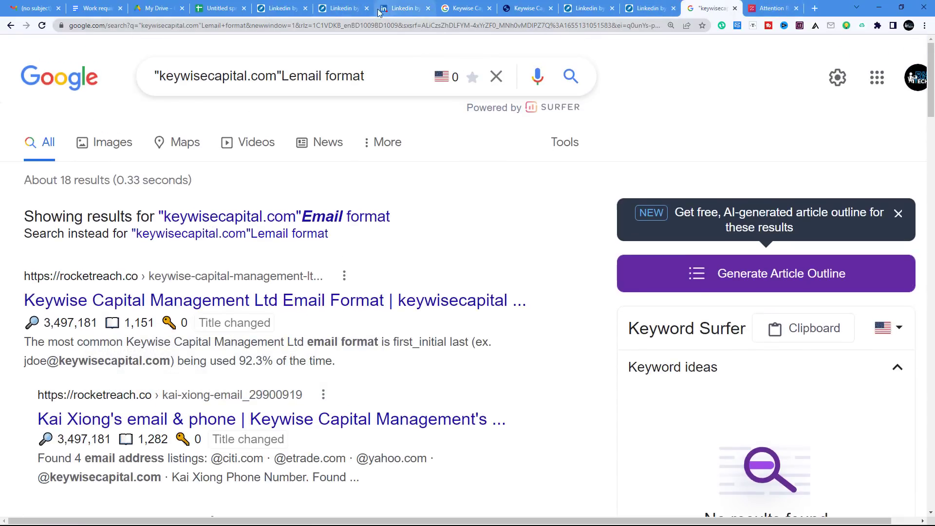
Step: Copy the lead's name from the Sales Navigator profile and enter it followed by @ as a query in a new tab
{"action": "left_click", "coordinate": [343, 9]}
{"action": "left_click_drag", "start_coordinate": [210, 157], "coordinate": [118, 160]}
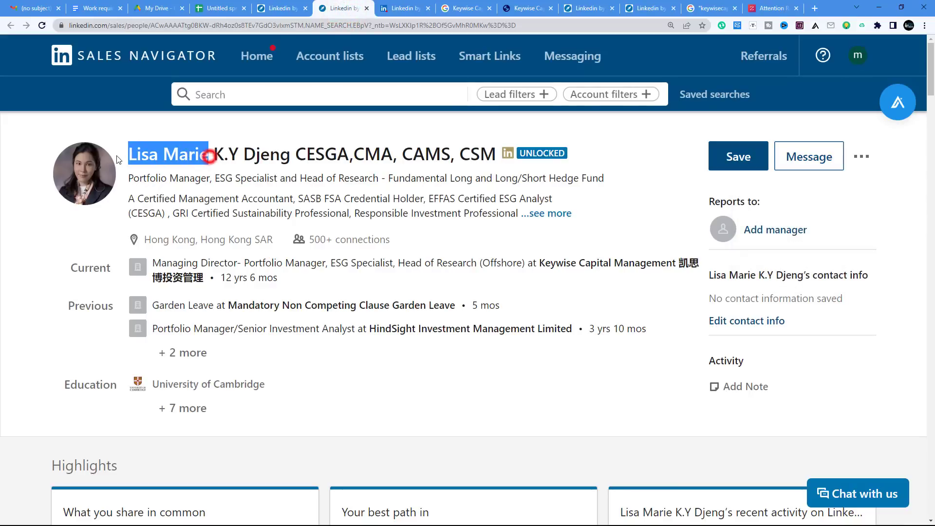
{"action": "right_click", "coordinate": [134, 155]}
{"action": "left_click", "coordinate": [156, 159]}
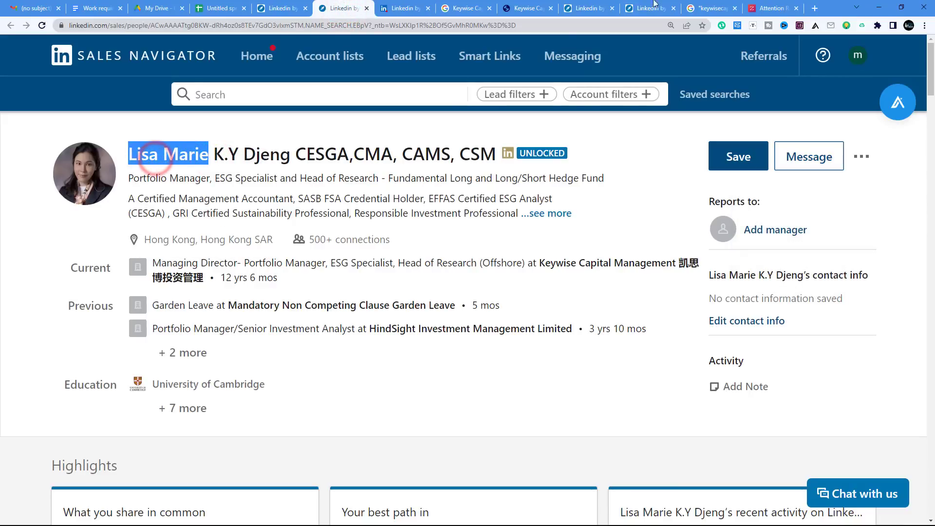
{"action": "left_click", "coordinate": [814, 8]}
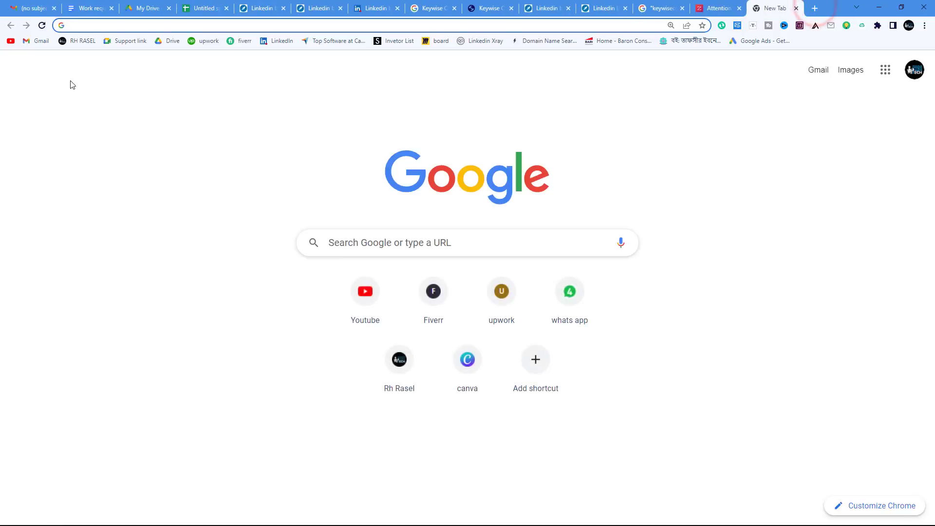
{"action": "key", "text": "ctrl+v"}
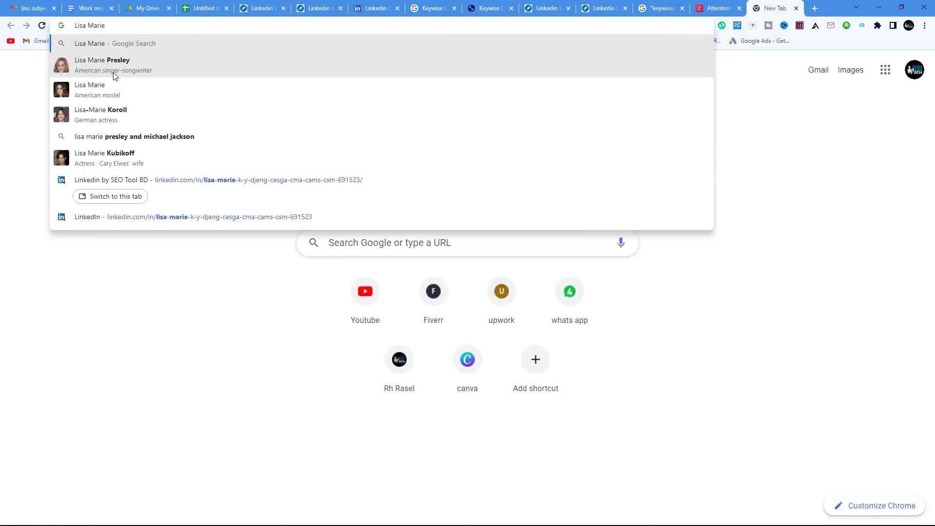
{"action": "type", "text": "@"}
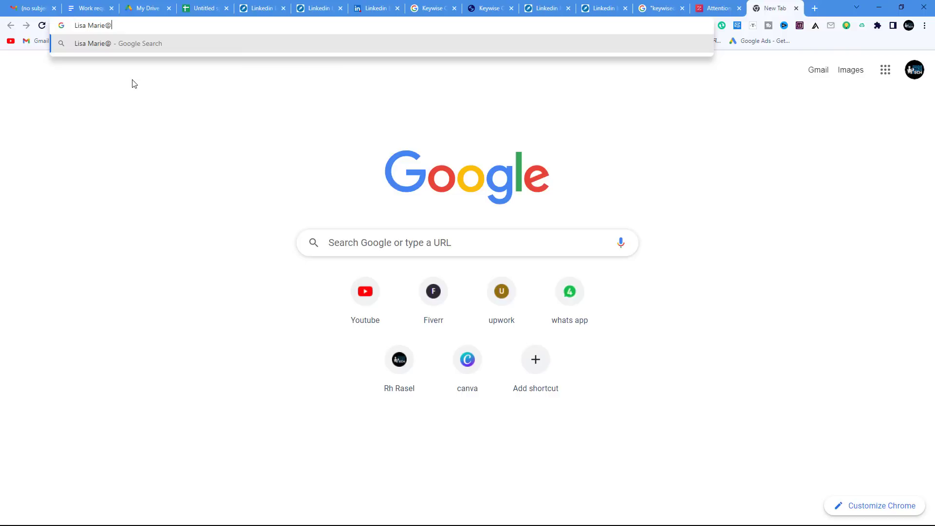
Step: Copy the domain keywisecapital.com from the company website's address, append it after the @ in the new query, and run the Google search
{"action": "left_click", "coordinate": [493, 7]}
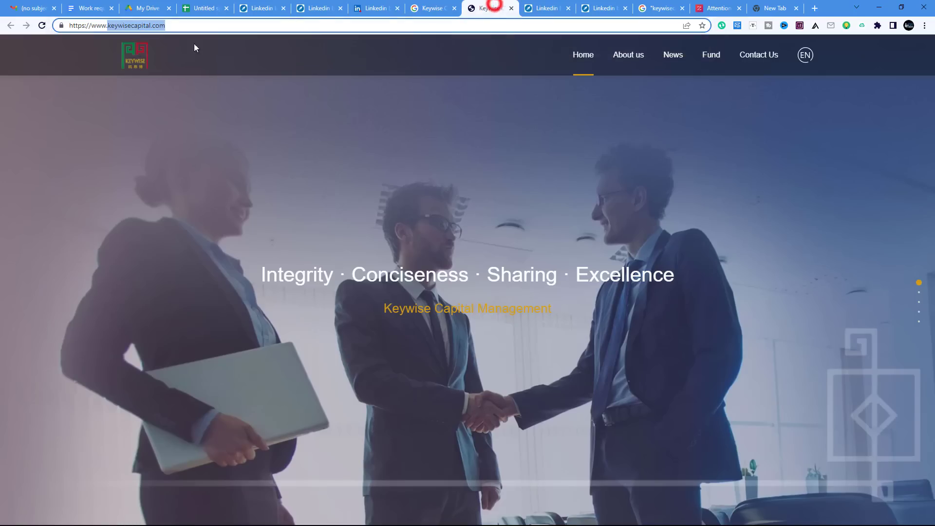
{"action": "right_click", "coordinate": [137, 25]}
{"action": "left_click", "coordinate": [179, 92]}
{"action": "left_click", "coordinate": [763, 8]}
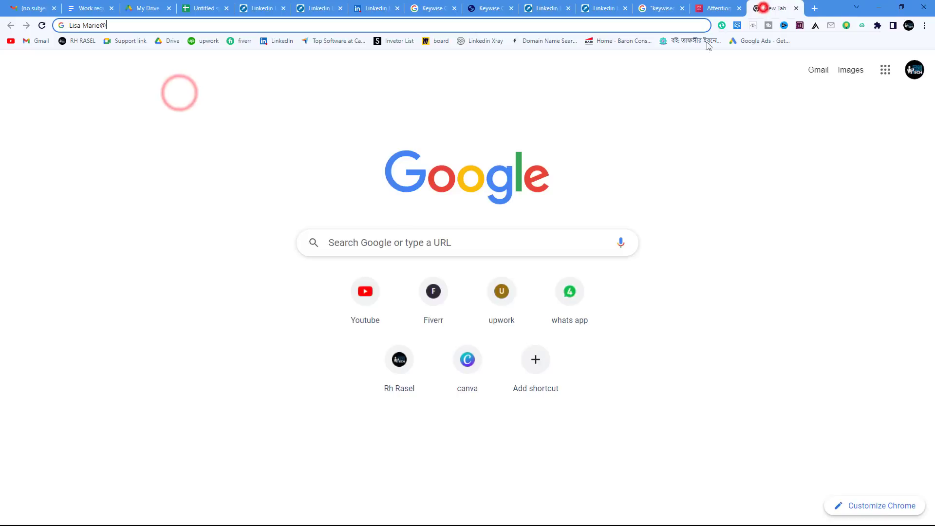
{"action": "key", "text": "ctrl+v"}
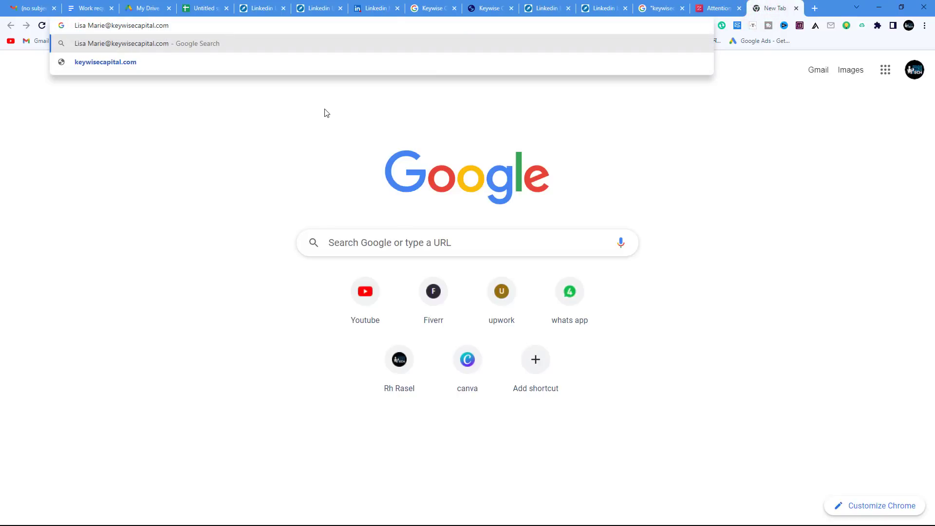
{"action": "key", "text": "Return"}
Step: Find "@" within the search results page and look through the results for the lead's email address
{"action": "scroll", "coordinate": [319, 162], "scroll_direction": "down", "scroll_amount": 1}
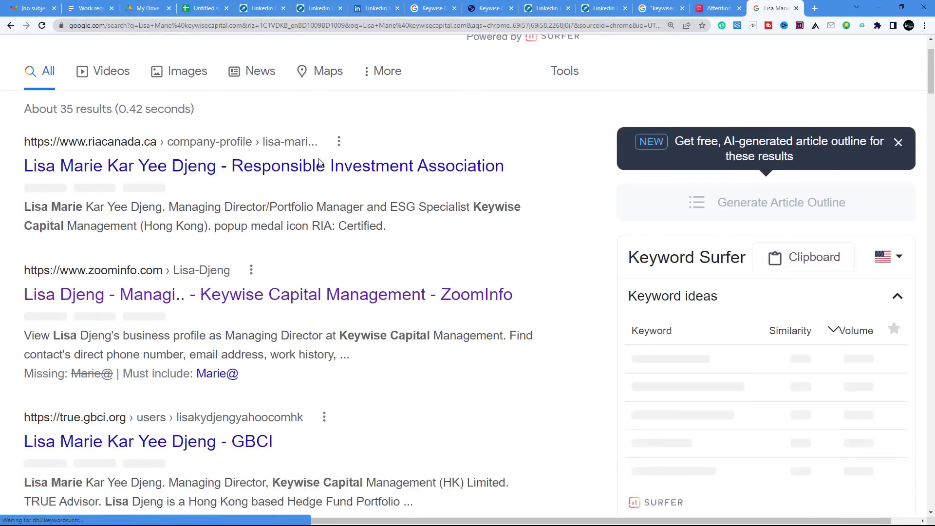
{"action": "scroll", "coordinate": [320, 212], "scroll_direction": "down", "scroll_amount": 3}
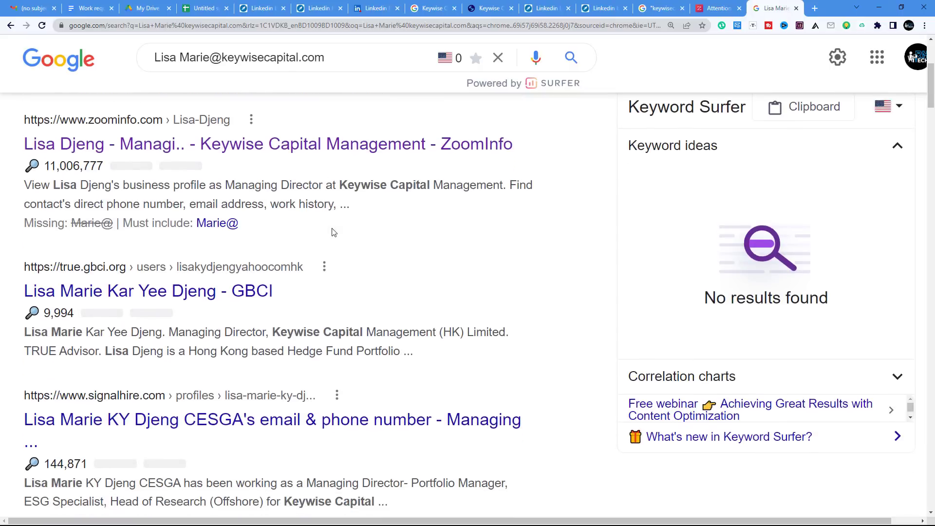
{"action": "scroll", "coordinate": [423, 245], "scroll_direction": "down", "scroll_amount": 4}
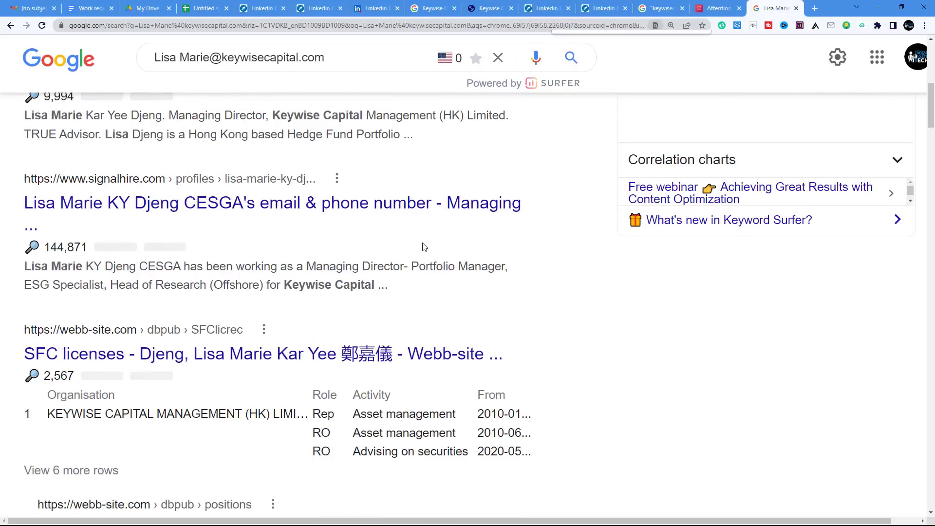
{"action": "key", "text": "ctrl+f"}
{"action": "type", "text": "@"}
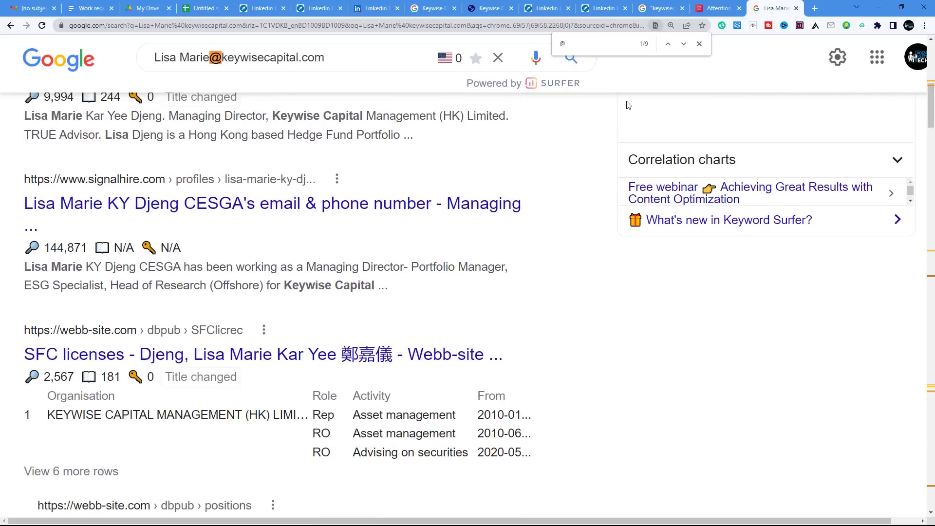
{"action": "scroll", "coordinate": [560, 243], "scroll_direction": "down", "scroll_amount": 10}
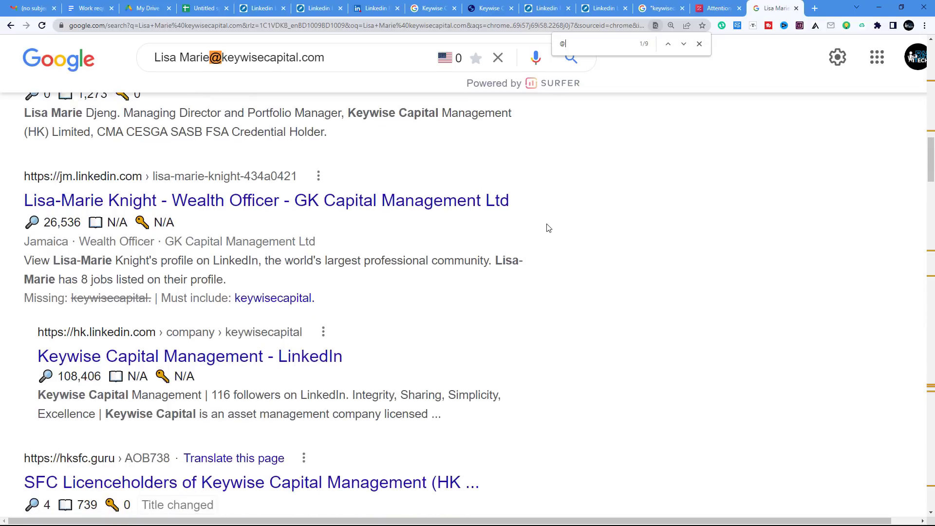
{"action": "scroll", "coordinate": [548, 231], "scroll_direction": "down", "scroll_amount": 18}
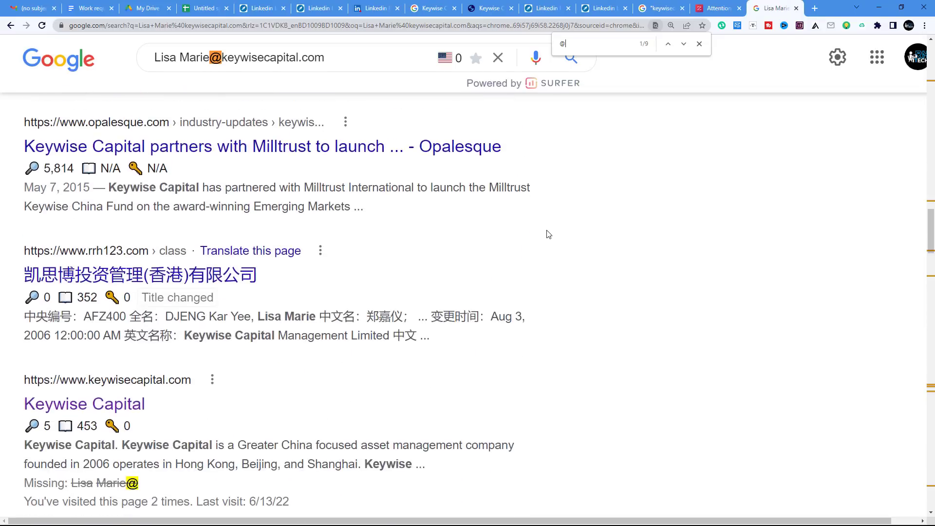
{"action": "scroll", "coordinate": [549, 235], "scroll_direction": "down", "scroll_amount": 7}
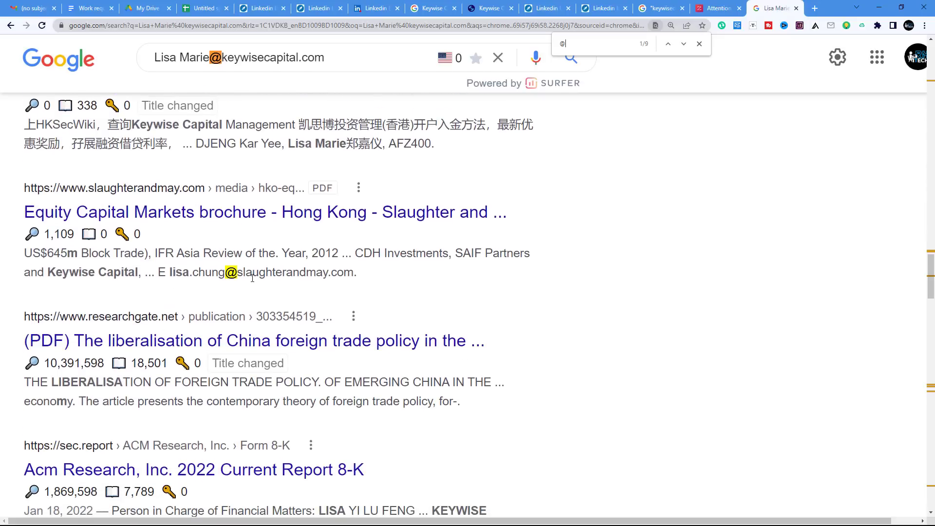
{"action": "scroll", "coordinate": [285, 286], "scroll_direction": "up", "scroll_amount": 1}
{"action": "scroll", "coordinate": [241, 296], "scroll_direction": "down", "scroll_amount": 7}
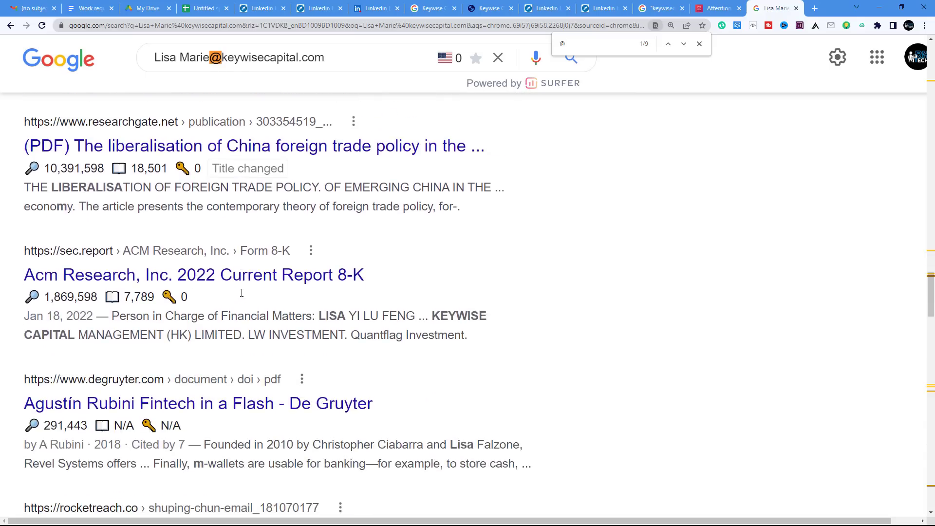
{"action": "scroll", "coordinate": [241, 296], "scroll_direction": "down", "scroll_amount": 8}
{"action": "scroll", "coordinate": [241, 297], "scroll_direction": "up", "scroll_amount": 1}
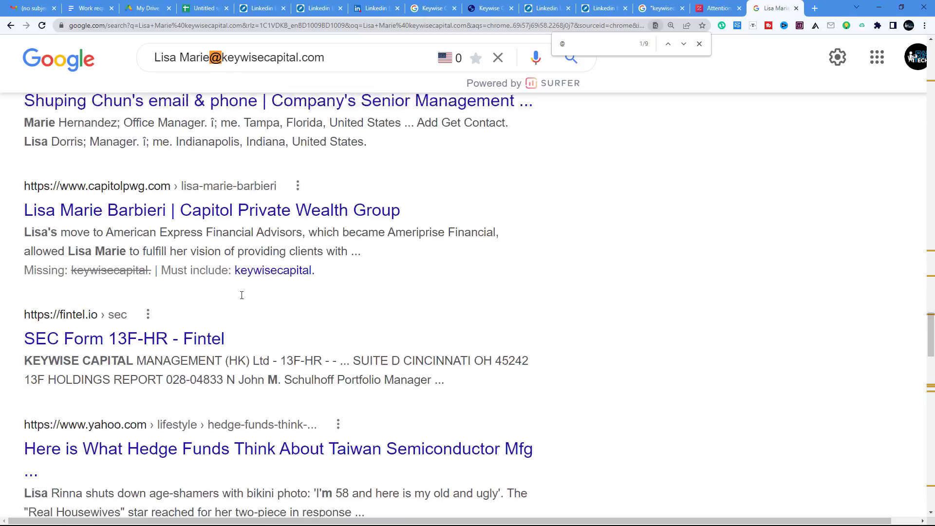
{"action": "scroll", "coordinate": [242, 298], "scroll_direction": "down", "scroll_amount": 7}
{"action": "scroll", "coordinate": [243, 298], "scroll_direction": "down", "scroll_amount": 5}
{"action": "scroll", "coordinate": [242, 298], "scroll_direction": "up", "scroll_amount": 9}
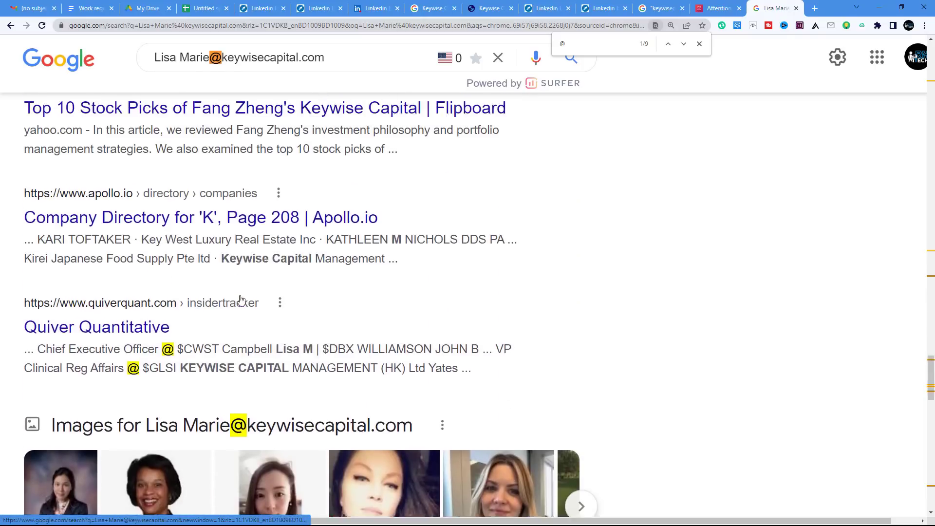
Step: Shorten the lead's first name in the searched address to its initial and copy the resulting email address
{"action": "left_click", "coordinate": [214, 56]}
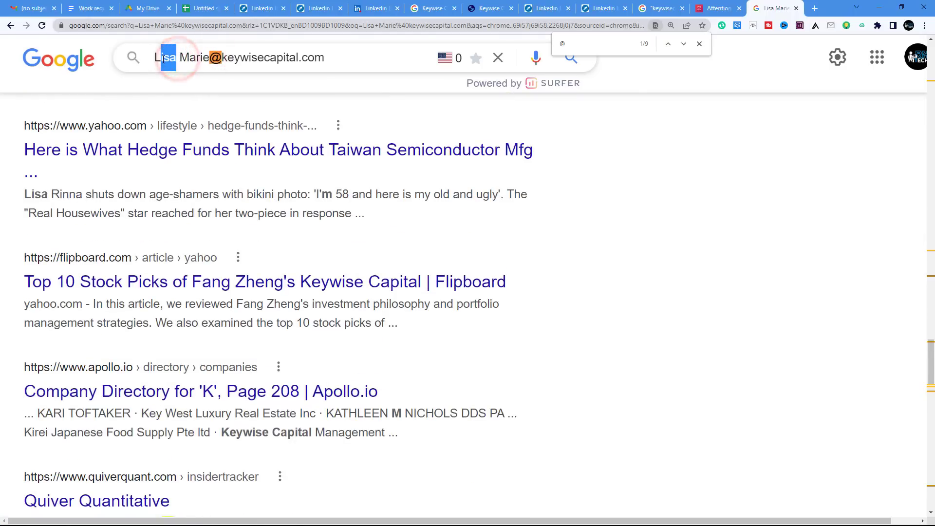
{"action": "key", "text": "BackSpace"}
{"action": "key", "text": "BackSpace"}
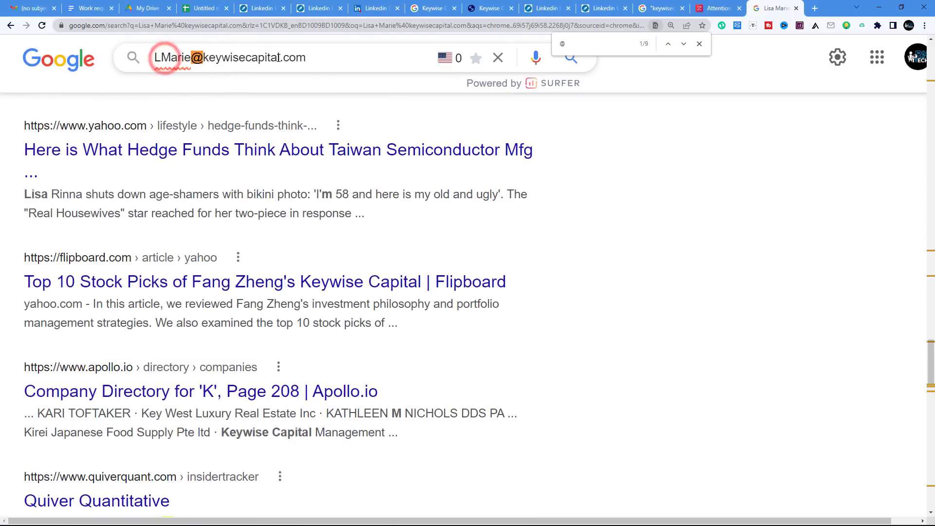
{"action": "left_click_drag", "start_coordinate": [347, 59], "coordinate": [156, 60]}
{"action": "right_click", "coordinate": [161, 61]}
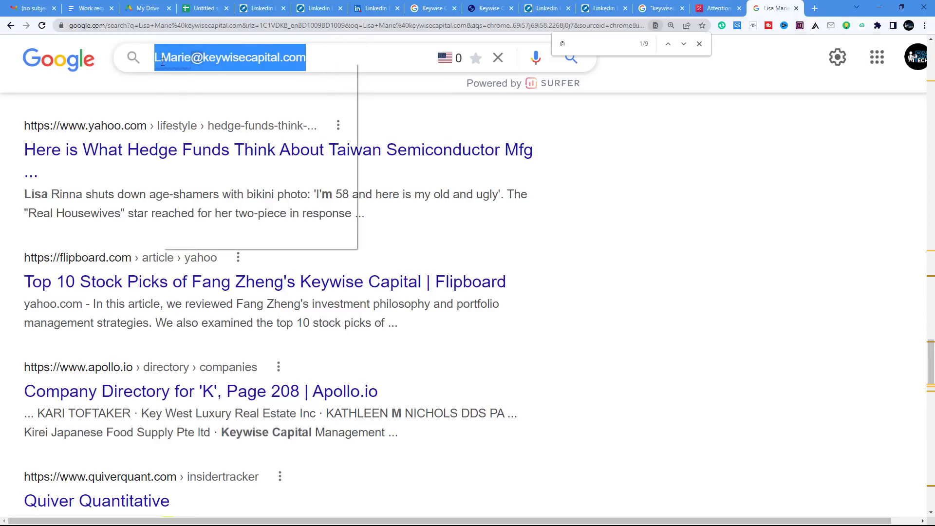
{"action": "left_click", "coordinate": [211, 98]}
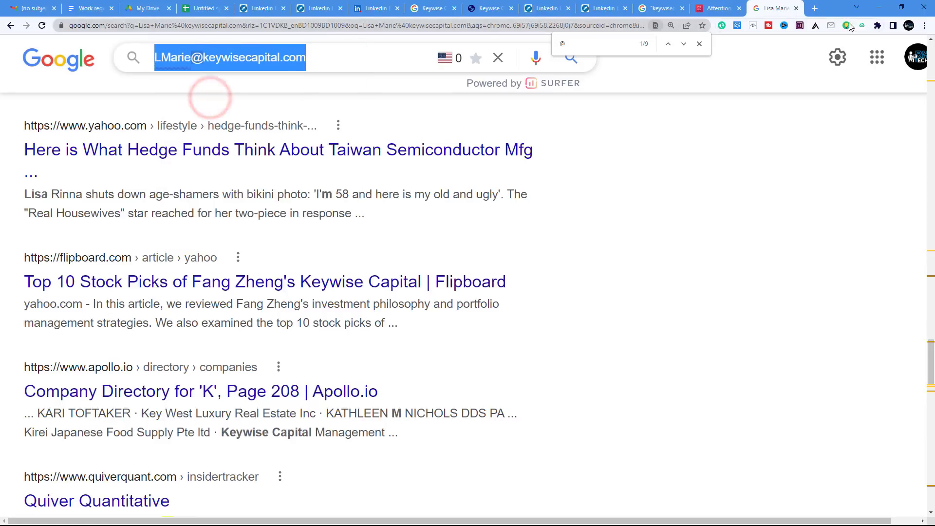
Step: Open the email verifier site mailrefine.com in a new tab
{"action": "left_click", "coordinate": [814, 8]}
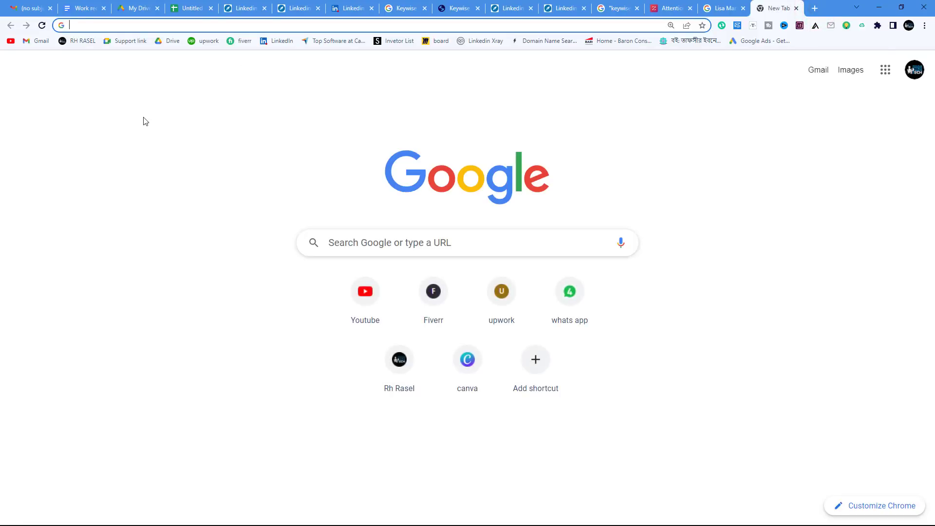
{"action": "type", "text": "mailrefine.com"}
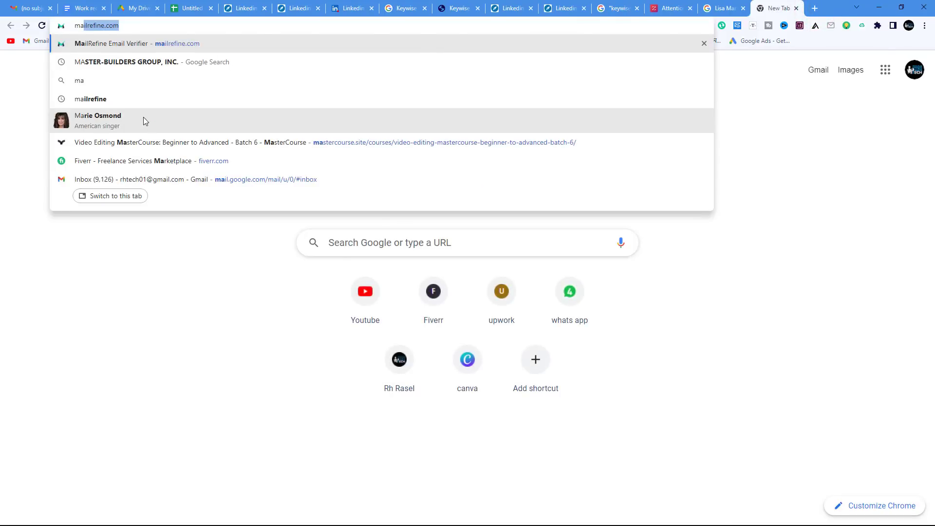
{"action": "key", "text": "Return"}
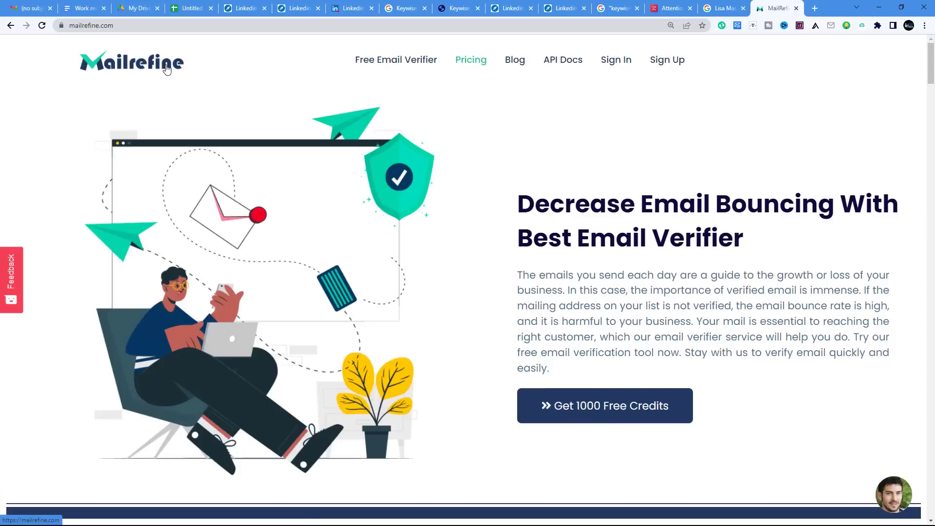
Step: Look through the Mailrefine home page for its verification features, free trial offer and credit pricing plans
{"action": "scroll", "coordinate": [415, 182], "scroll_direction": "down", "scroll_amount": 15}
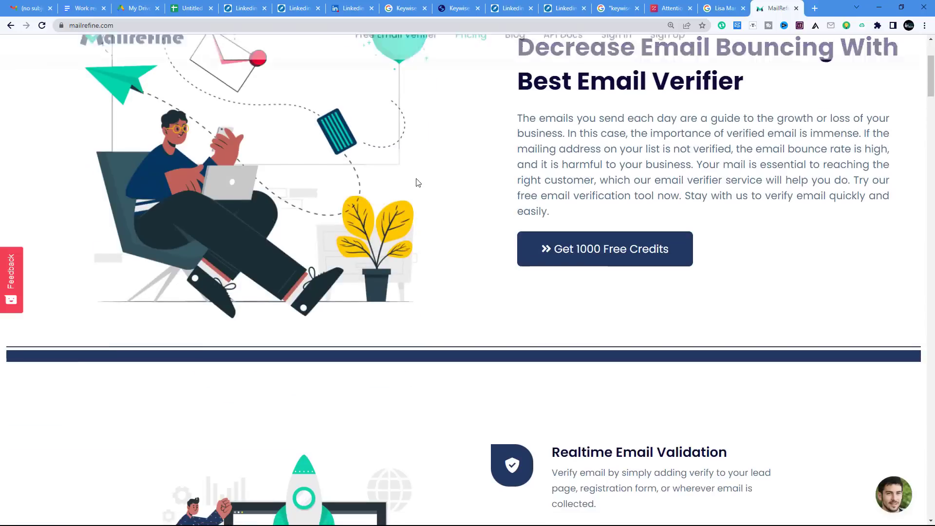
{"action": "scroll", "coordinate": [416, 184], "scroll_direction": "down", "scroll_amount": 15}
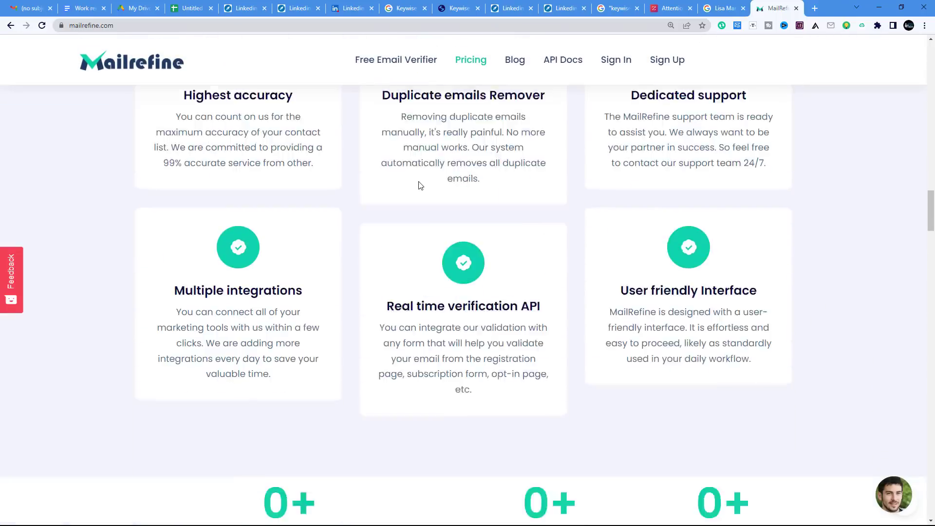
{"action": "scroll", "coordinate": [421, 189], "scroll_direction": "down", "scroll_amount": 15}
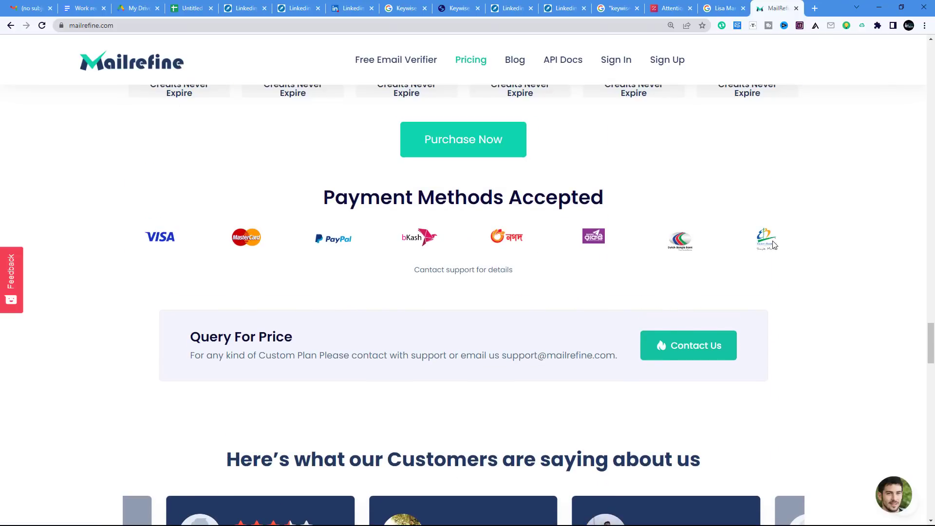
{"action": "scroll", "coordinate": [667, 239], "scroll_direction": "up", "scroll_amount": 15}
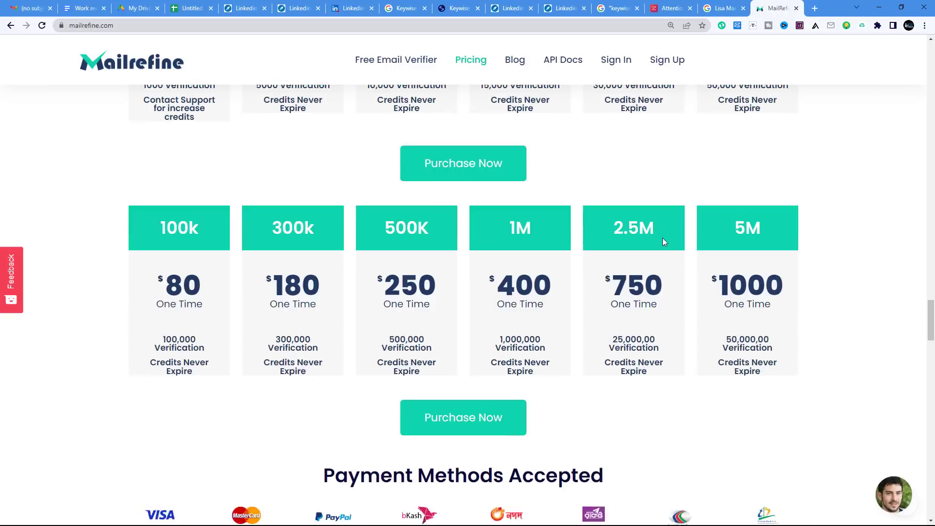
{"action": "scroll", "coordinate": [665, 243], "scroll_direction": "up", "scroll_amount": 3}
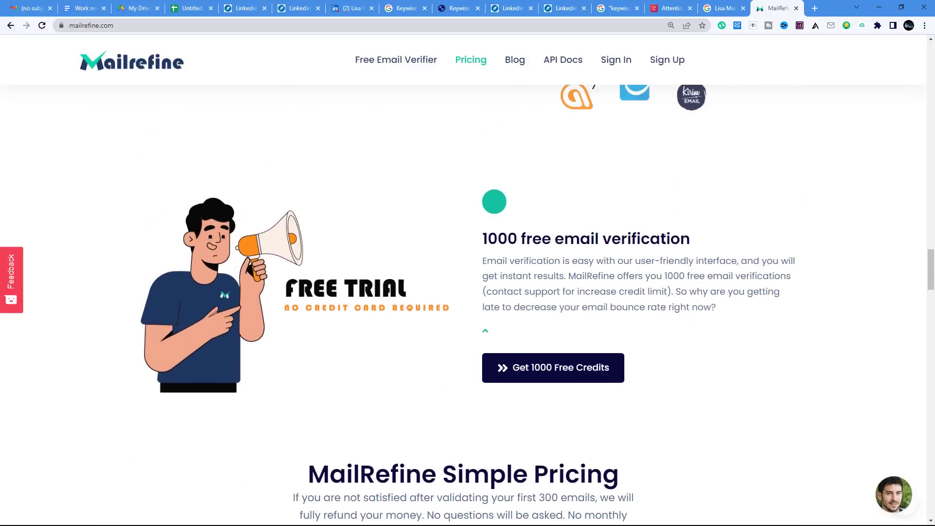
{"action": "scroll", "coordinate": [666, 244], "scroll_direction": "down", "scroll_amount": 9}
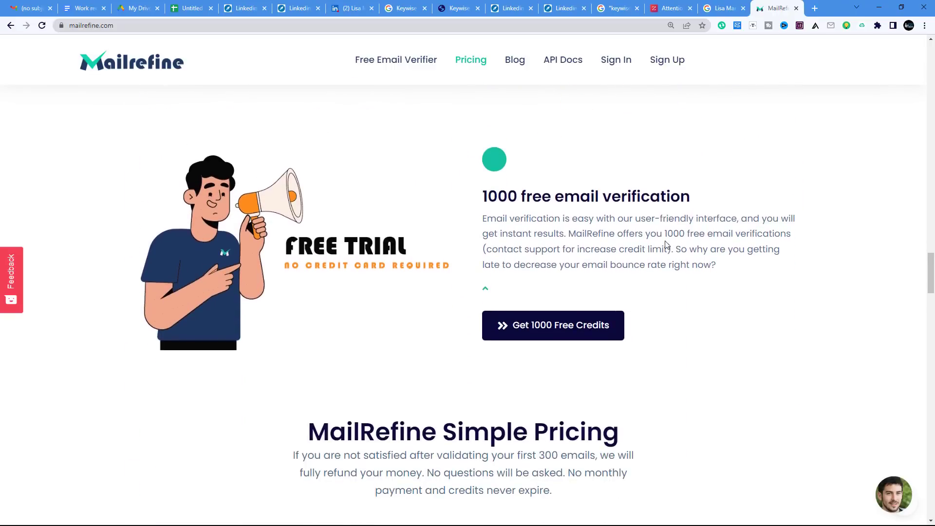
{"action": "key", "text": "ctrl+minus"}
{"action": "key", "text": "ctrl+minus"}
{"action": "scroll", "coordinate": [392, 200], "scroll_direction": "up", "scroll_amount": 3}
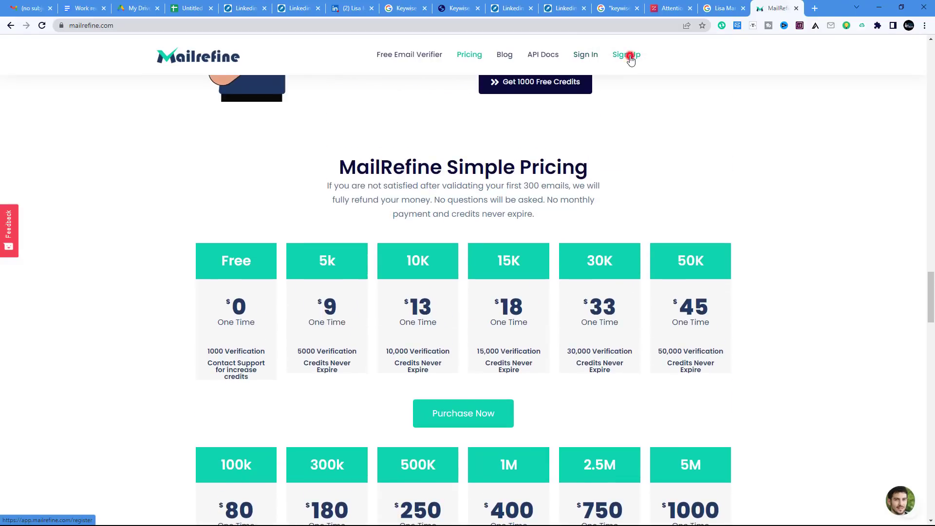
Step: Examine the fields and Google option on the Mailrefine registration form, and return to the home page
{"action": "left_click", "coordinate": [633, 57]}
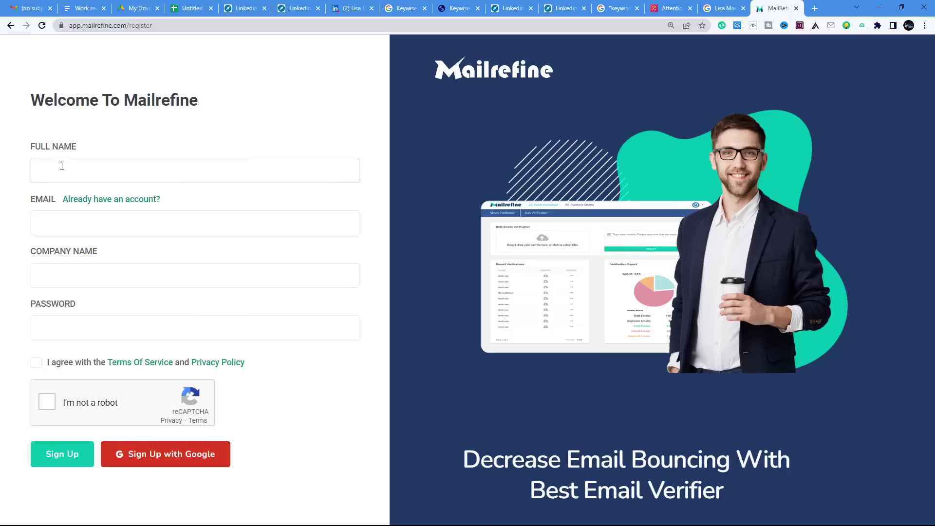
{"action": "left_click", "coordinate": [62, 166]}
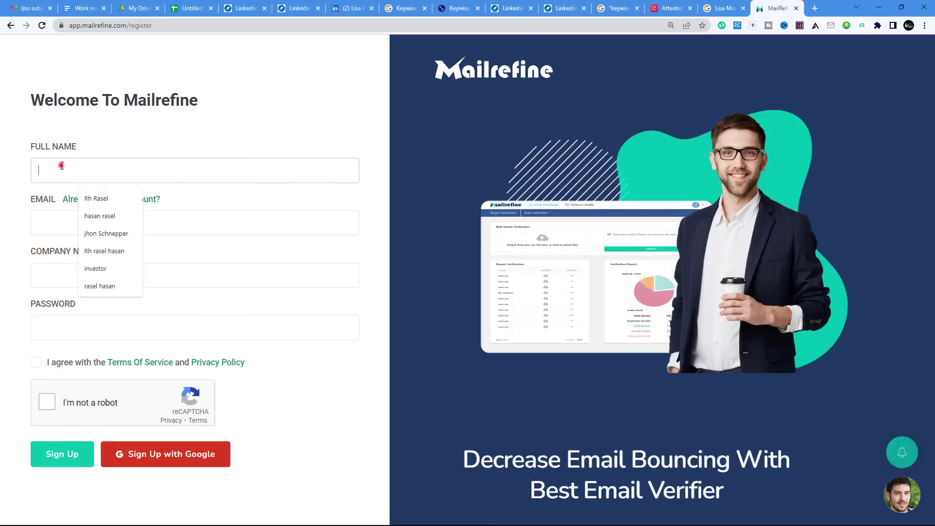
{"action": "left_click", "coordinate": [46, 235]}
{"action": "left_click", "coordinate": [46, 273]}
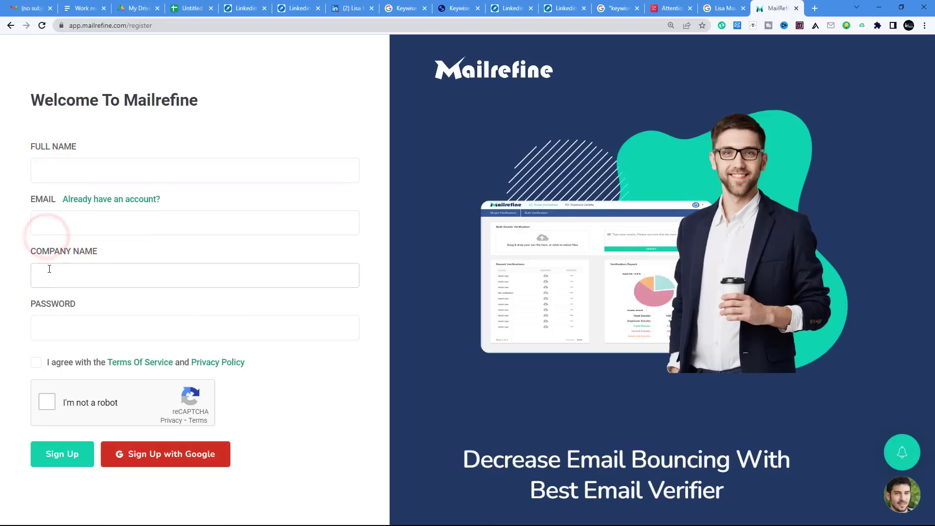
{"action": "left_click", "coordinate": [18, 327]}
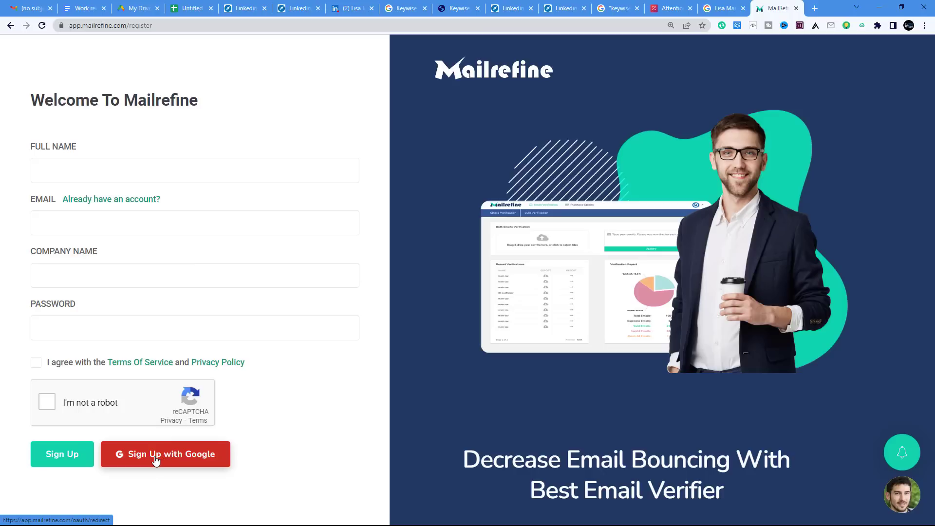
{"action": "left_click", "coordinate": [11, 25]}
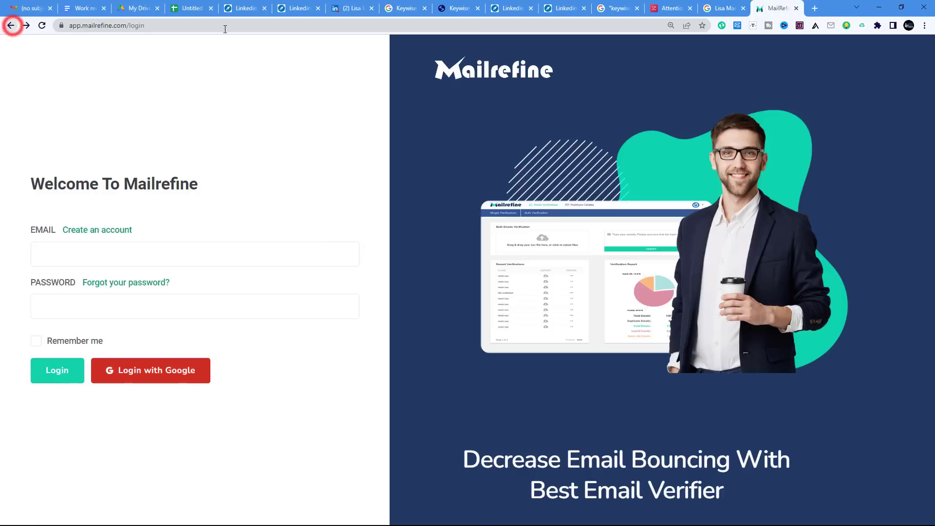
{"action": "left_click", "coordinate": [10, 25]}
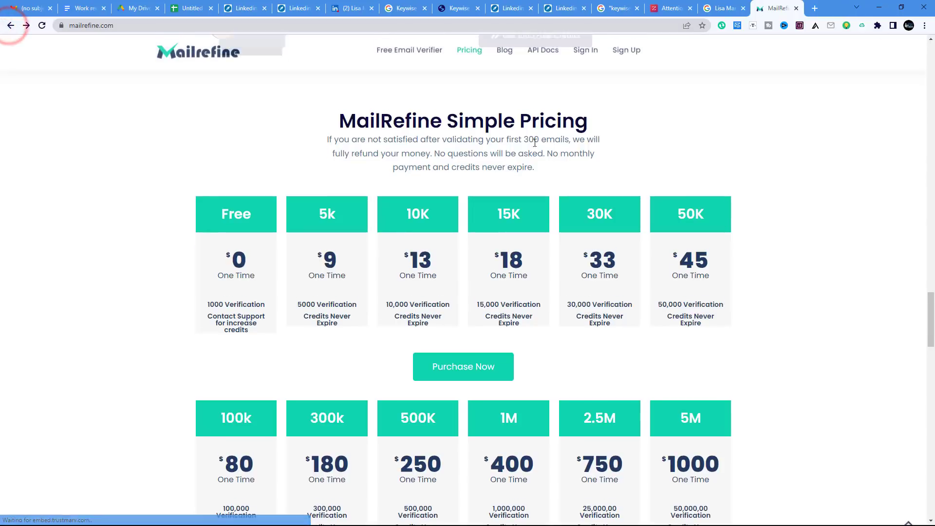
Step: Sign in to Mailrefine with the saved account email and password
{"action": "scroll", "coordinate": [539, 143], "scroll_direction": "up", "scroll_amount": 5}
{"action": "left_click", "coordinate": [586, 56]}
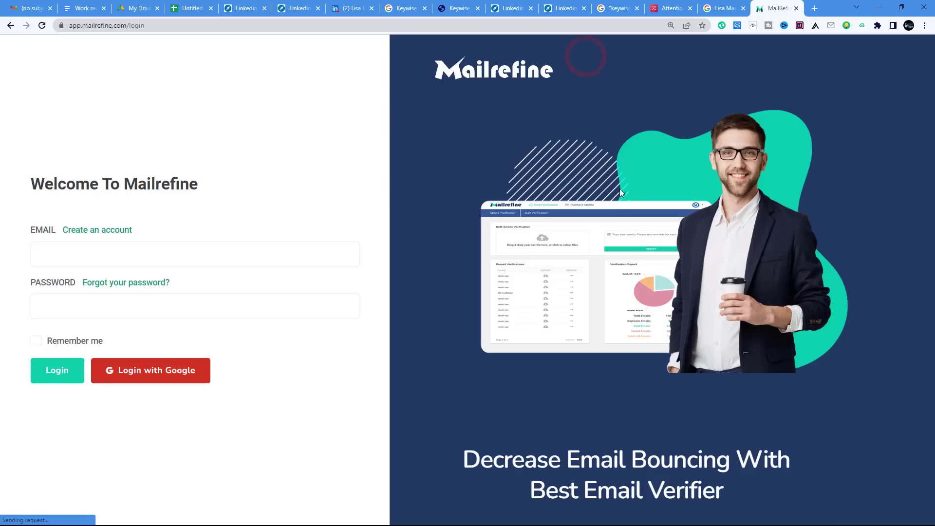
{"action": "left_click", "coordinate": [85, 252]}
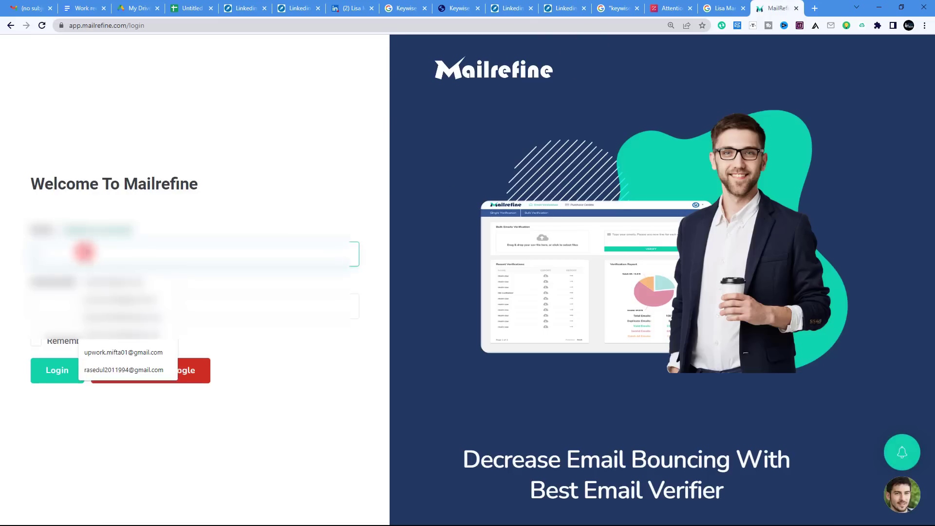
{"action": "left_click", "coordinate": [111, 300]}
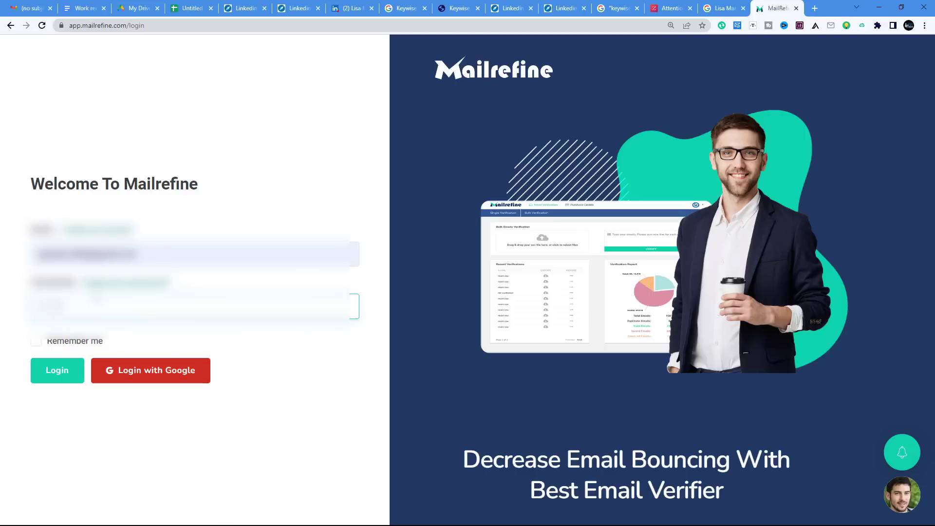
{"action": "left_click", "coordinate": [57, 370]}
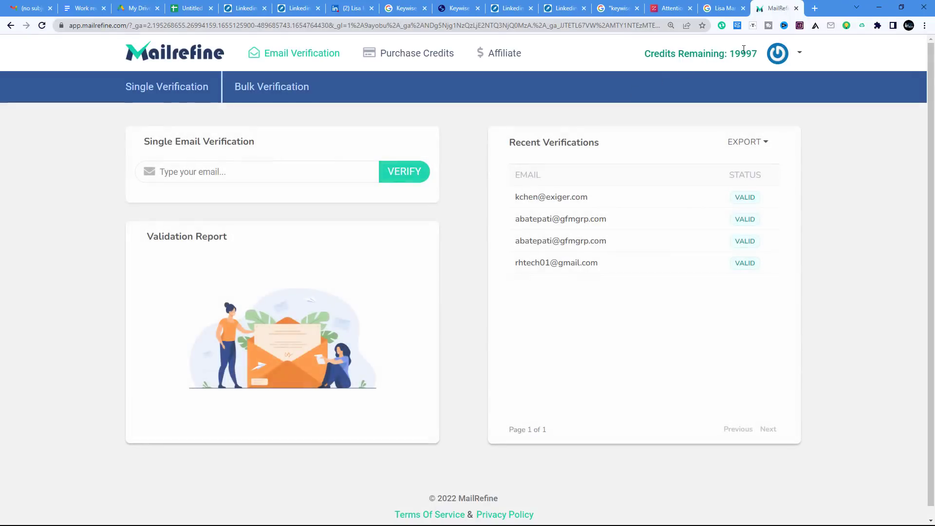
Step: Check the remaining credits, open the credit purchase page, and examine the free plan's verification allowance
{"action": "left_click_drag", "start_coordinate": [731, 52], "coordinate": [758, 54]}
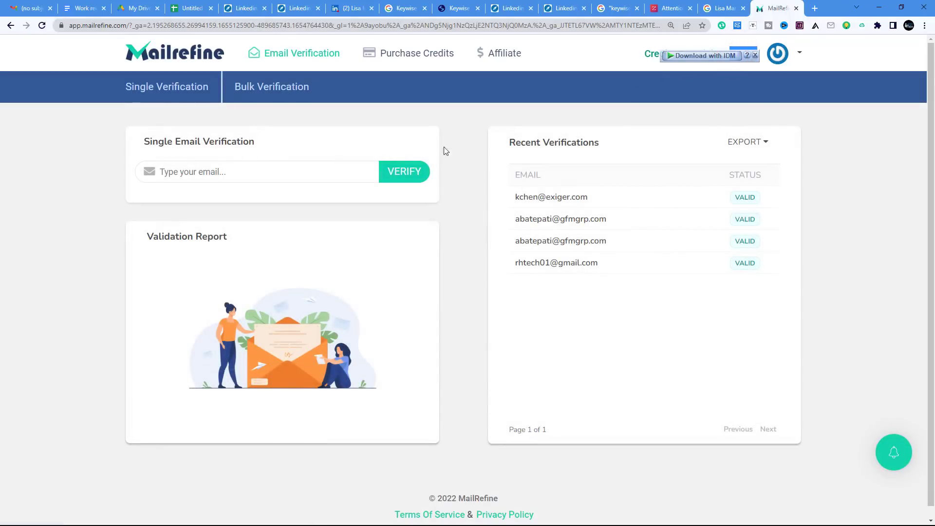
{"action": "left_click", "coordinate": [406, 56]}
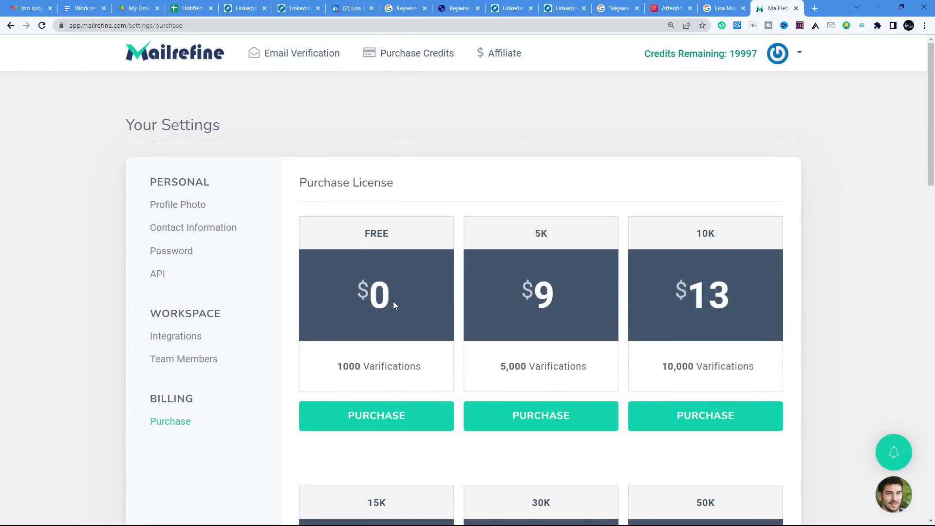
{"action": "left_click_drag", "start_coordinate": [337, 366], "coordinate": [361, 370]}
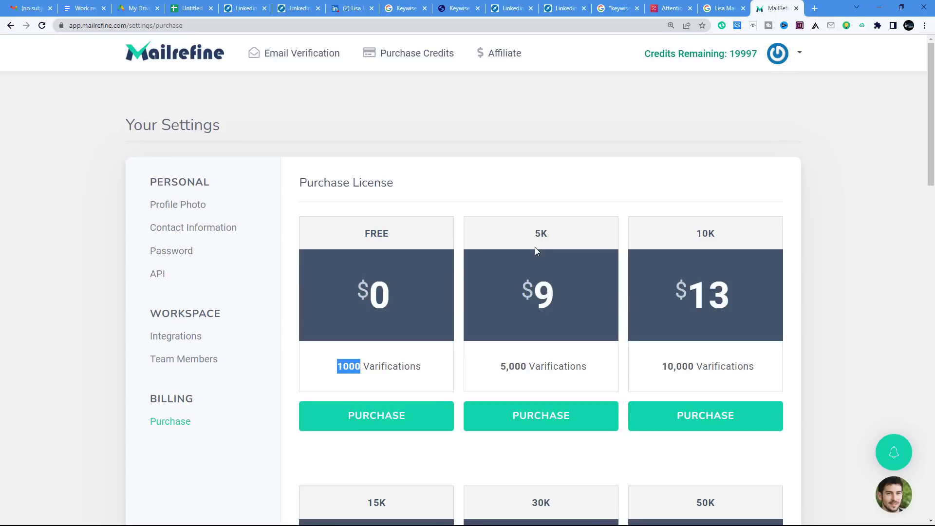
Step: Review the payment options for the 5K credit plan with Bangladesh as the location, and close the checkout
{"action": "left_click", "coordinate": [529, 413]}
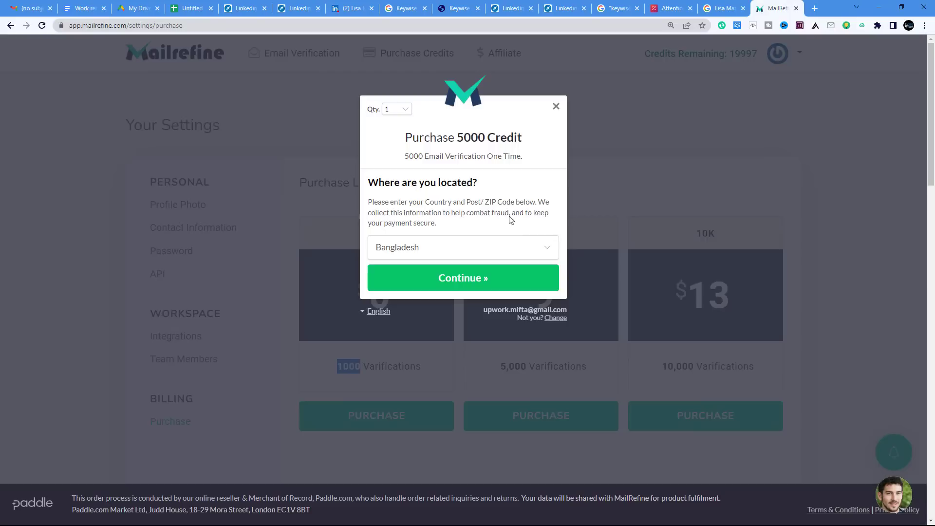
{"action": "left_click", "coordinate": [468, 274]}
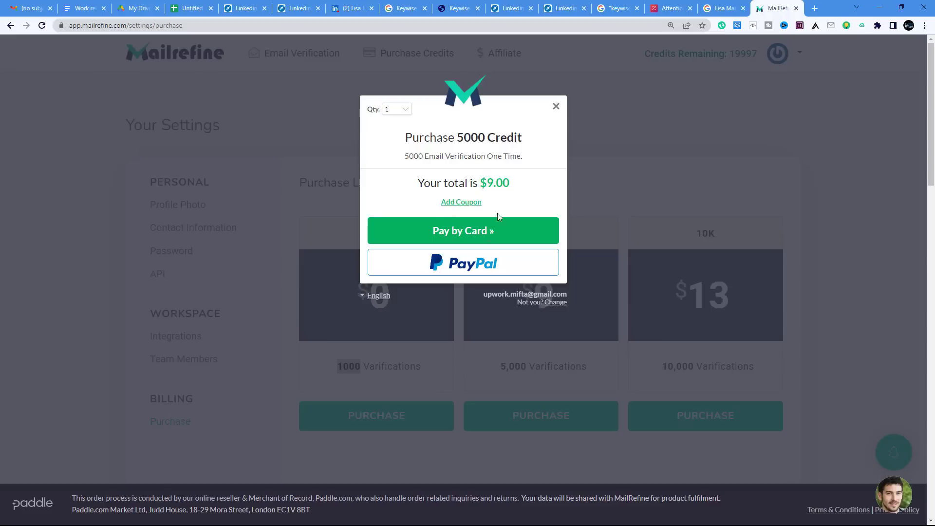
{"action": "left_click", "coordinate": [556, 107]}
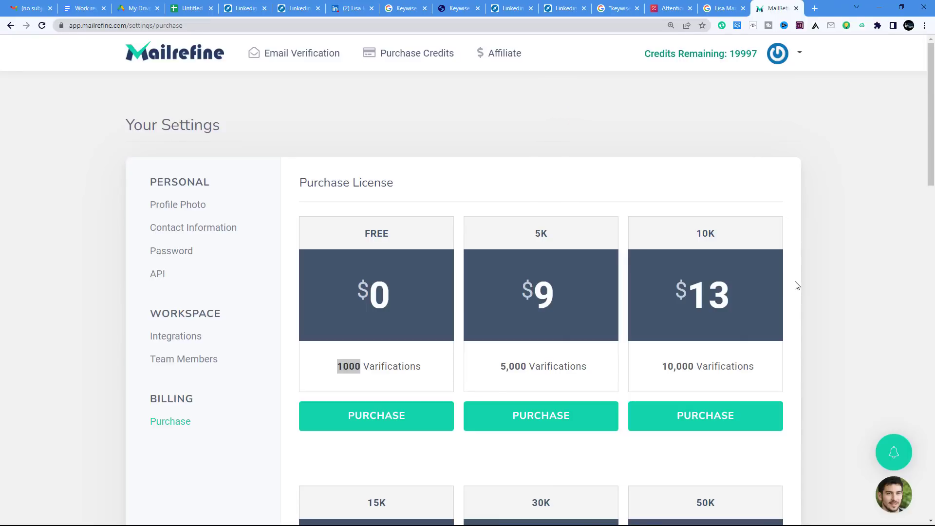
Step: Open the Mailrefine support chat and read the conversation about buying the 5k plan by bKash
{"action": "left_click", "coordinate": [890, 500]}
{"action": "left_click", "coordinate": [897, 499]}
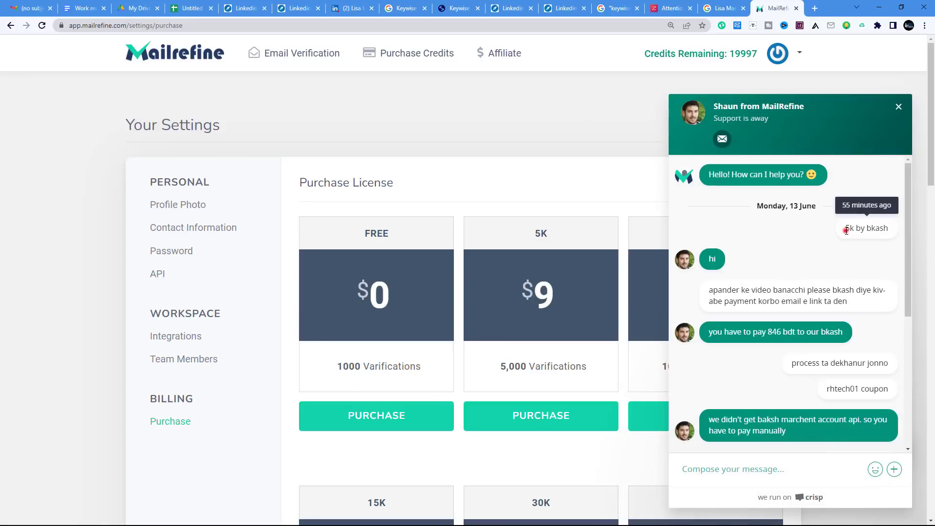
{"action": "left_click_drag", "start_coordinate": [846, 231], "coordinate": [896, 234]}
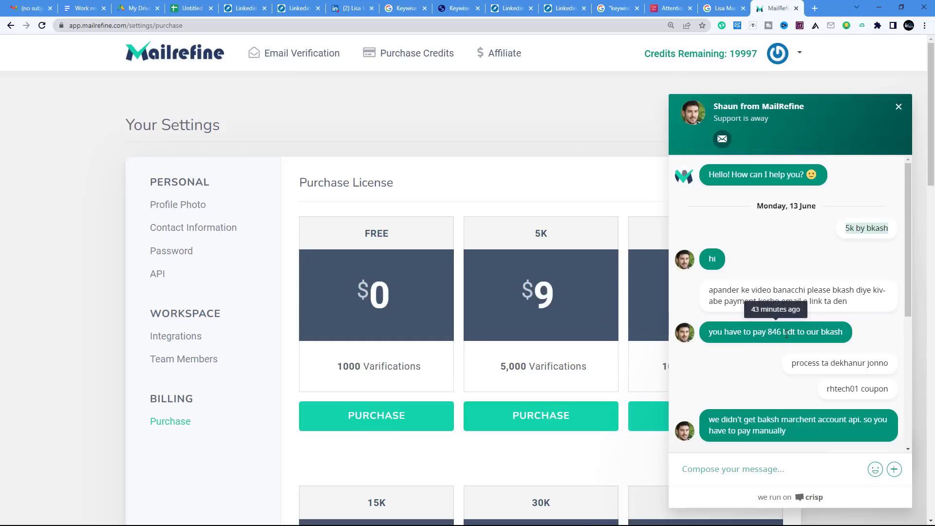
Step: Open the money transfer site wise.com in a new tab
{"action": "left_click", "coordinate": [815, 8]}
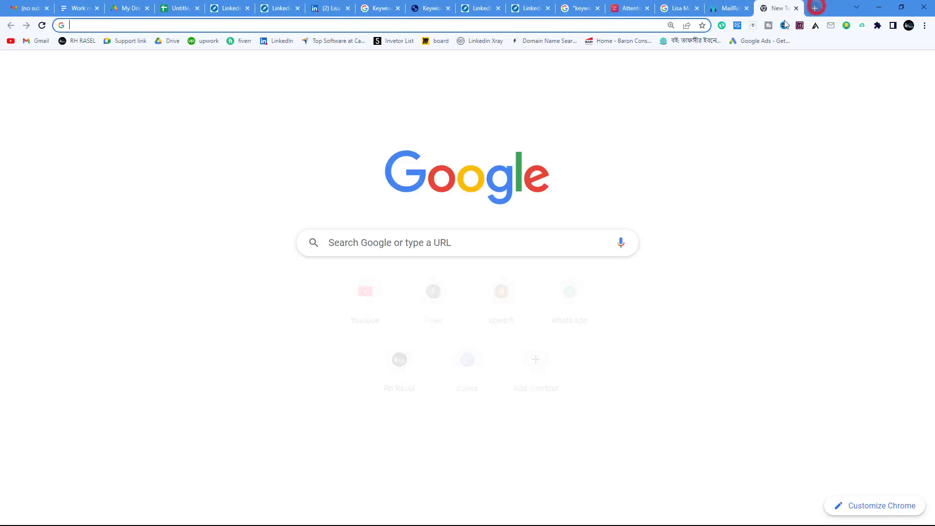
{"action": "type", "text": "wise.com"}
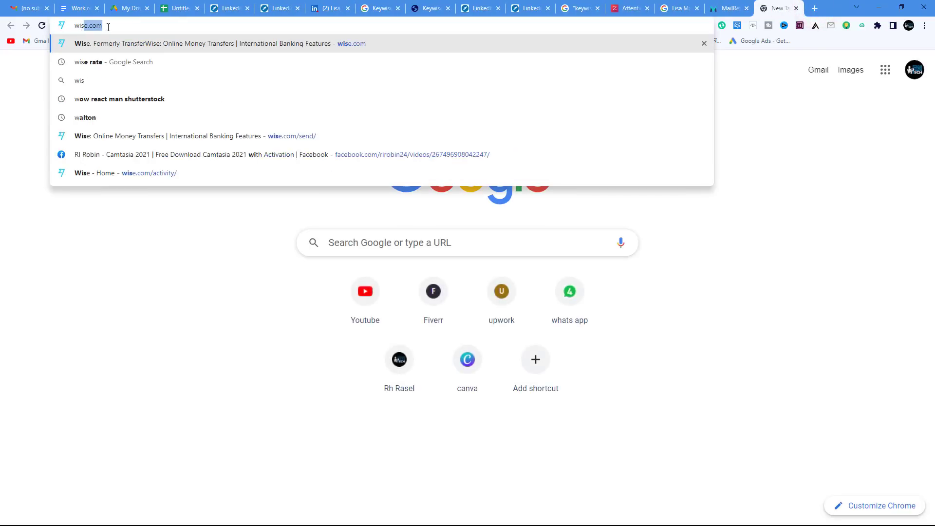
{"action": "key", "text": "Return"}
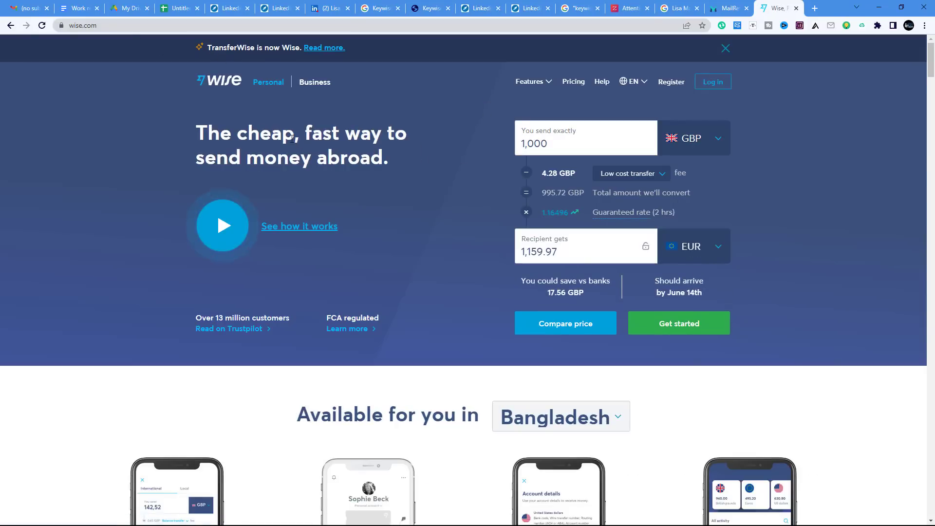
Step: Set the transfer calculator to send 1 USD with BDT as the recipient currency to check the exchange rate
{"action": "left_click_drag", "start_coordinate": [559, 146], "coordinate": [495, 141]}
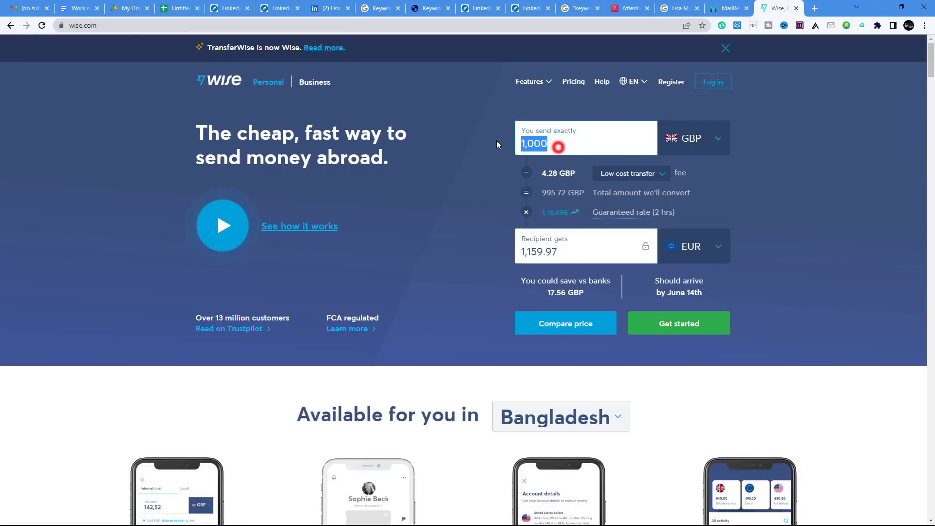
{"action": "key", "text": "BackSpace"}
{"action": "type", "text": "1"}
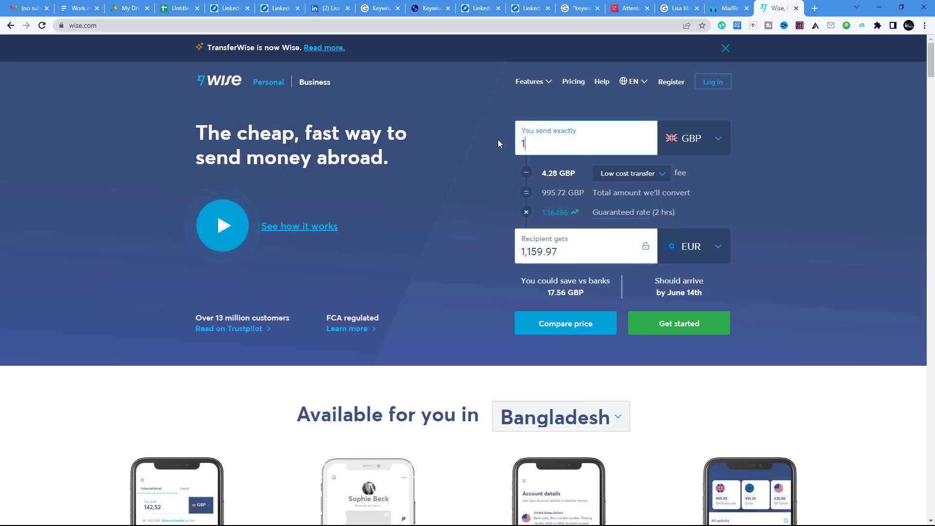
{"action": "left_click", "coordinate": [679, 140]}
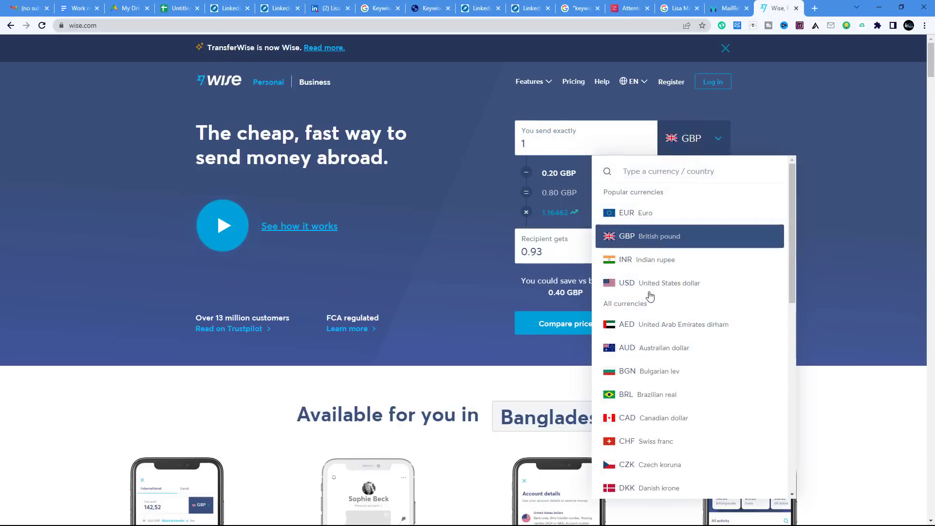
{"action": "left_click", "coordinate": [651, 282]}
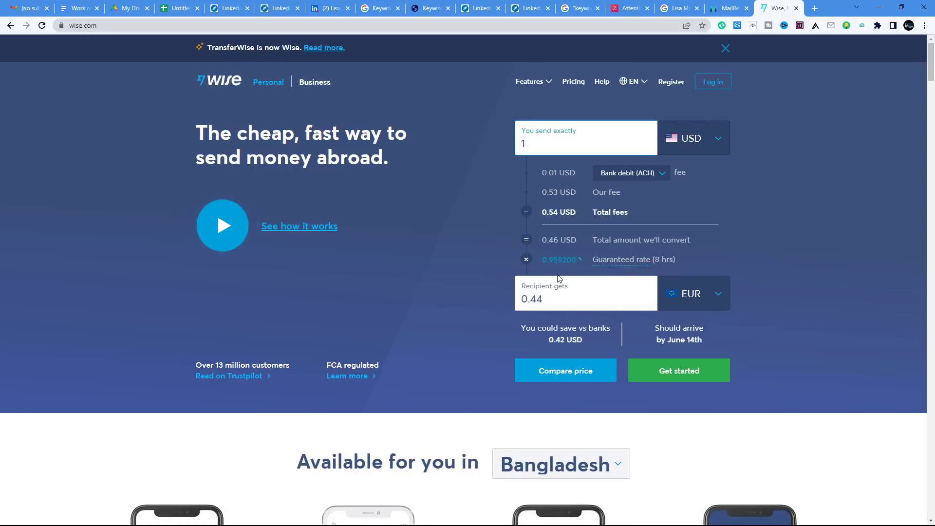
{"action": "left_click", "coordinate": [709, 290]}
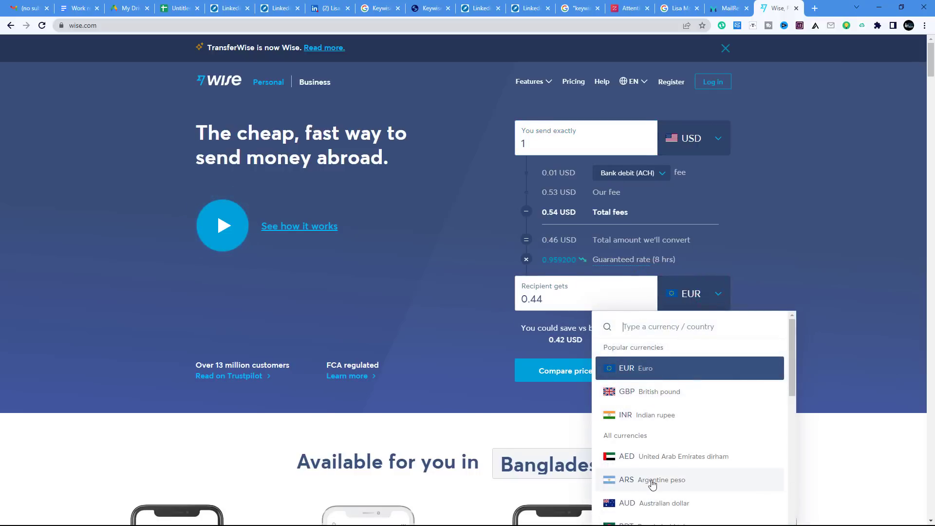
{"action": "left_click", "coordinate": [640, 521]}
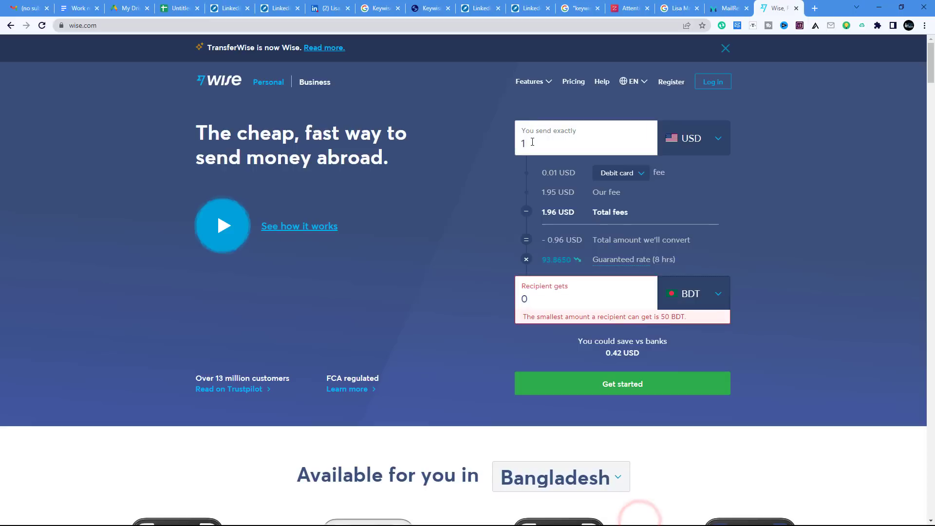
{"action": "double_click", "coordinate": [532, 142]}
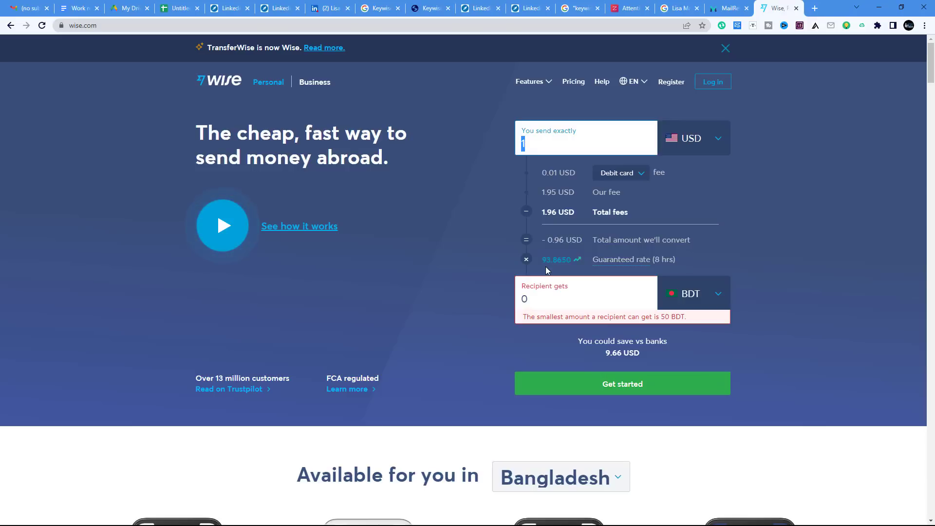
Step: Open the Google calculator in a new tab
{"action": "left_click", "coordinate": [720, 6]}
{"action": "left_click", "coordinate": [776, 7]}
{"action": "left_click", "coordinate": [814, 8]}
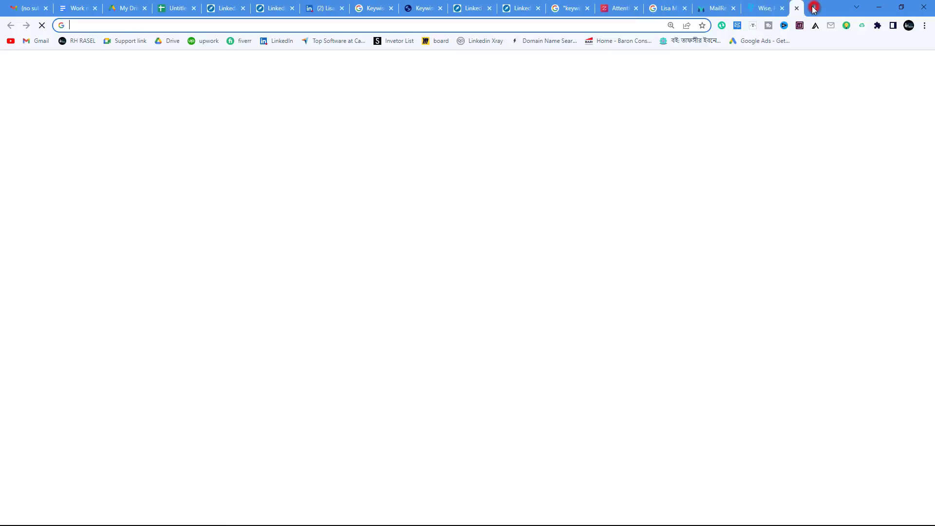
{"action": "type", "text": "ca"}
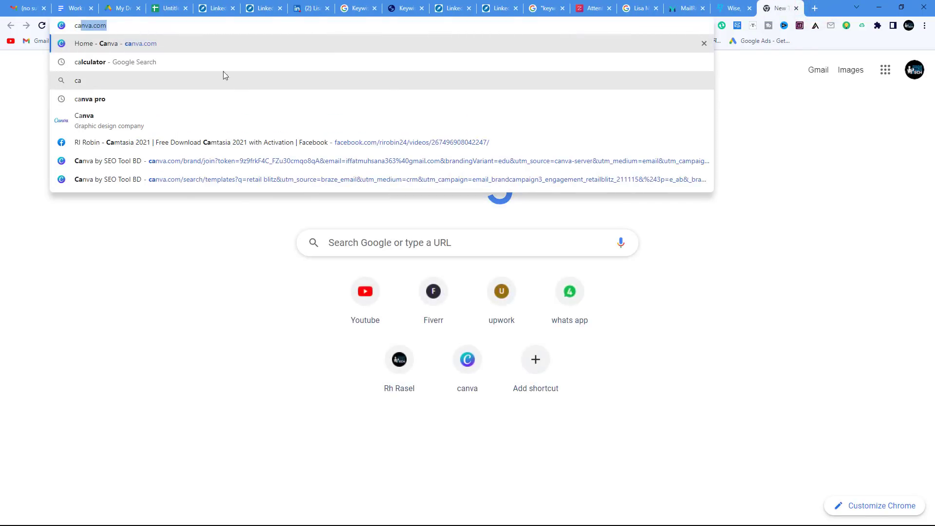
{"action": "left_click", "coordinate": [211, 63]}
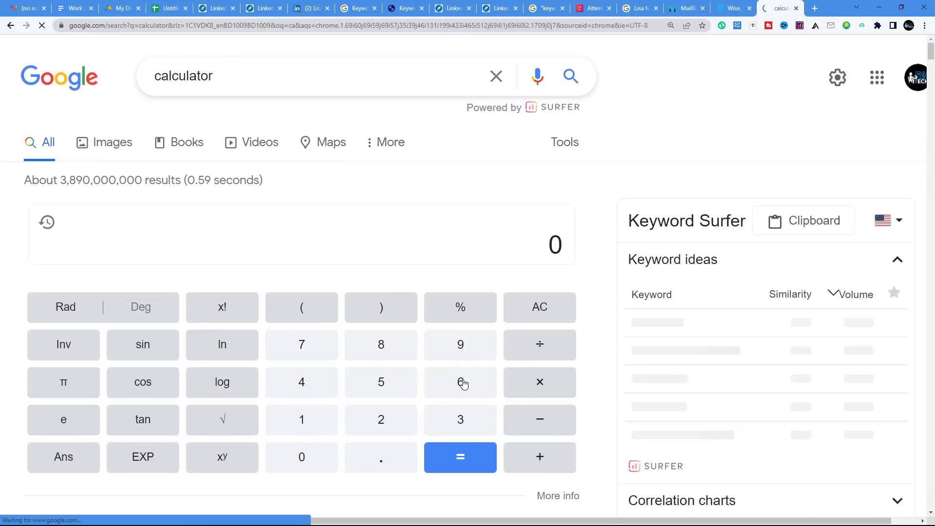
Step: Multiply the 5K plan's 9 USD price by the 93.8650 exchange rate, checking the price and rate pages for the figures
{"action": "left_click", "coordinate": [462, 344]}
{"action": "left_click", "coordinate": [531, 383]}
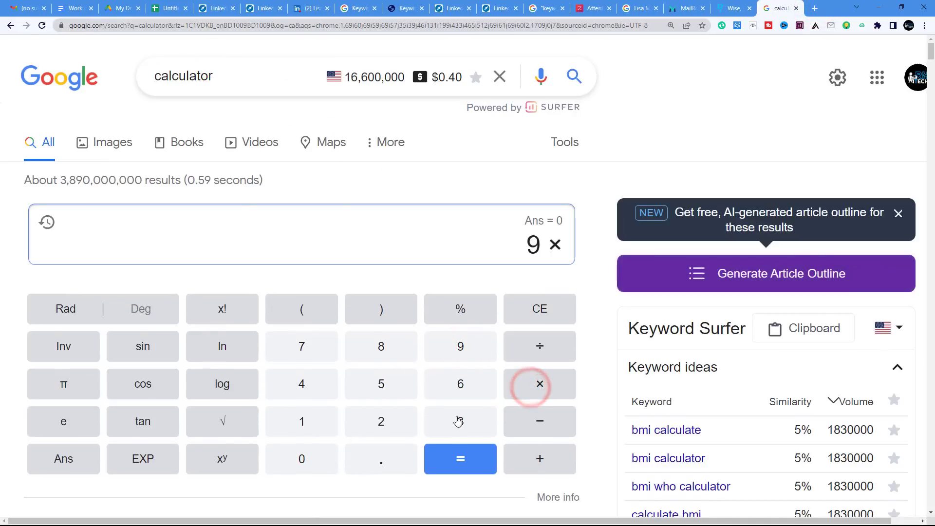
{"action": "left_click", "coordinate": [459, 348]}
{"action": "left_click", "coordinate": [456, 422]}
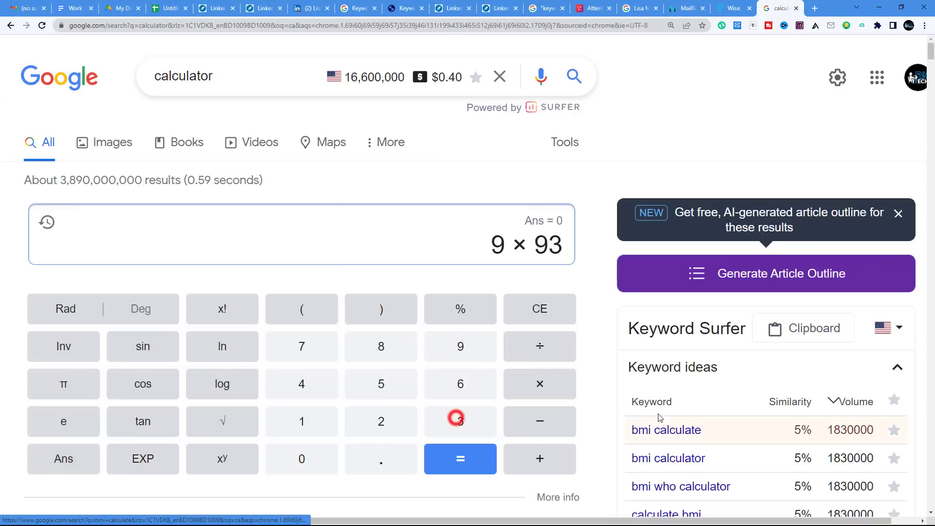
{"action": "left_click", "coordinate": [383, 456]}
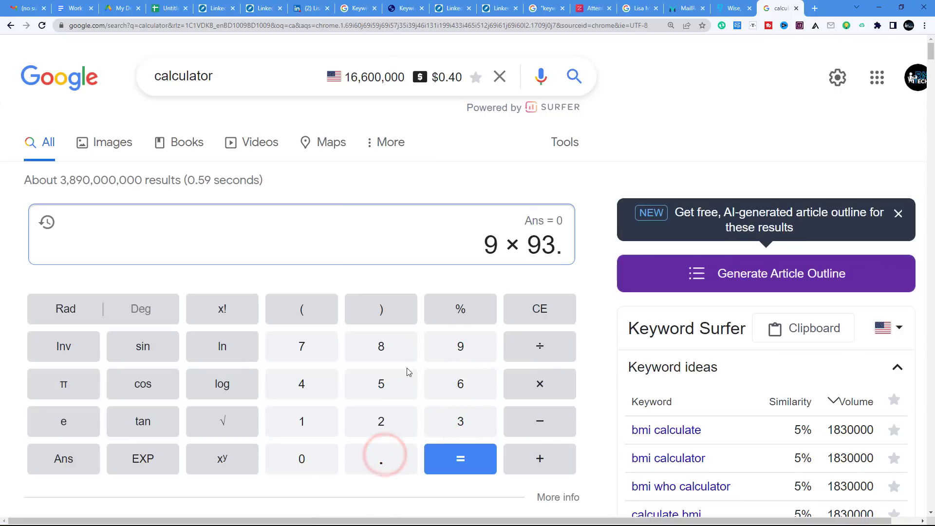
{"action": "left_click", "coordinate": [381, 344]}
{"action": "left_click", "coordinate": [441, 382]}
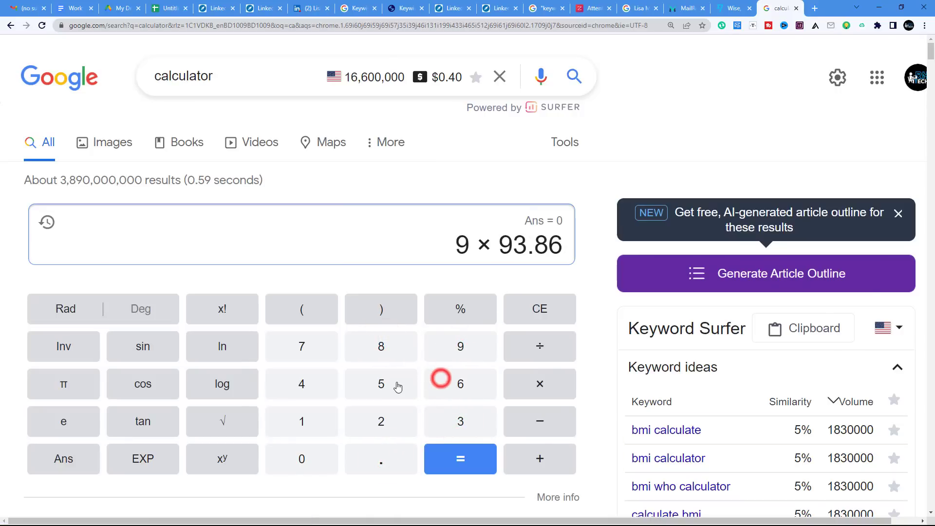
{"action": "left_click", "coordinate": [396, 381]}
{"action": "left_click", "coordinate": [317, 446]}
{"action": "left_click", "coordinate": [674, 9]}
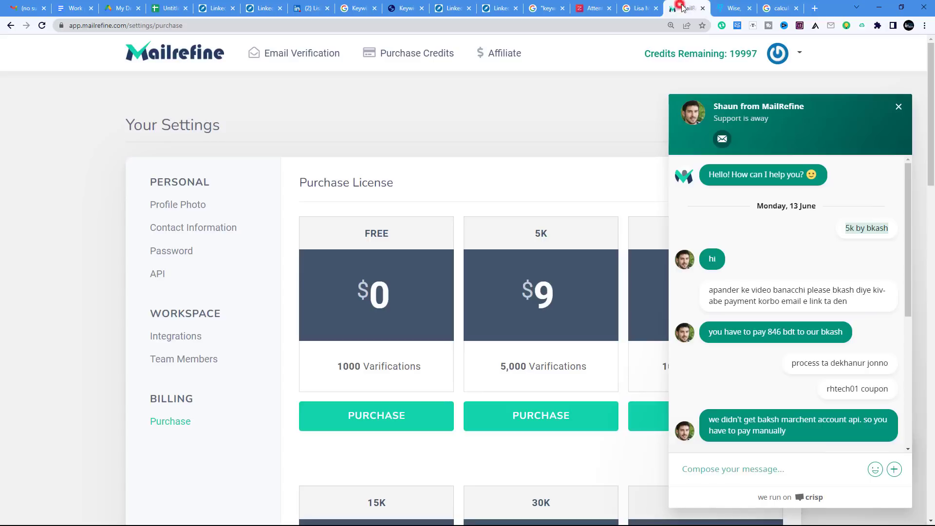
{"action": "left_click", "coordinate": [732, 8]}
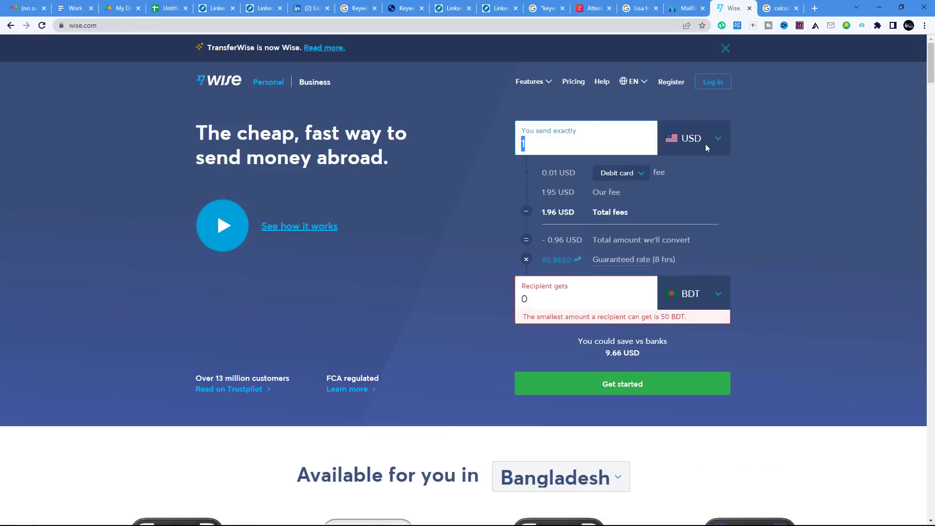
{"action": "left_click", "coordinate": [778, 8]}
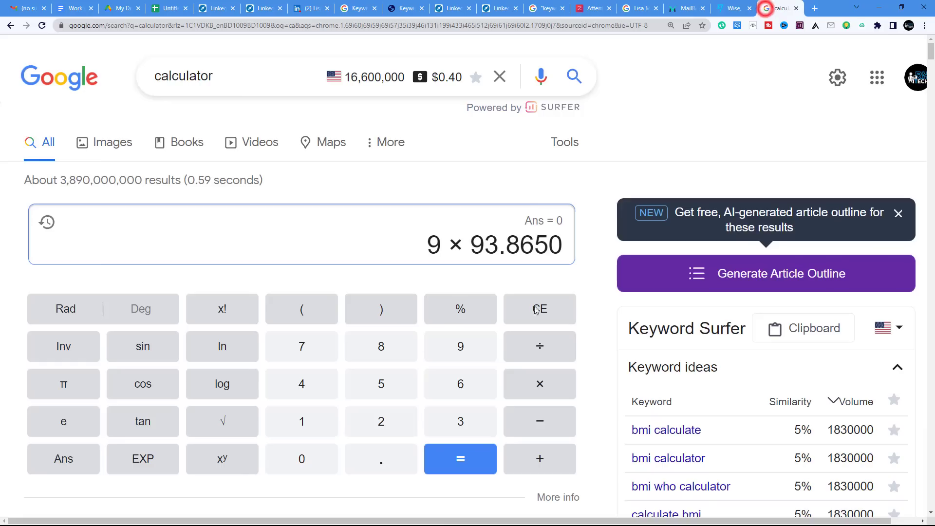
{"action": "left_click", "coordinate": [469, 456]}
{"action": "key", "text": "ctrl+plus"}
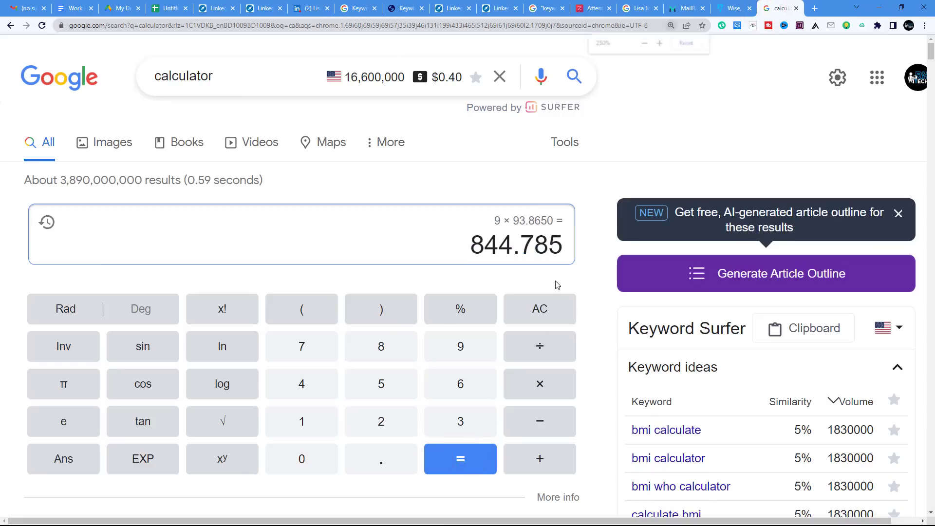
Step: Read the Mailrefine support chat for the 5K plan's bKash price and highlight the amount payable with the coupon
{"action": "left_click", "coordinate": [687, 9]}
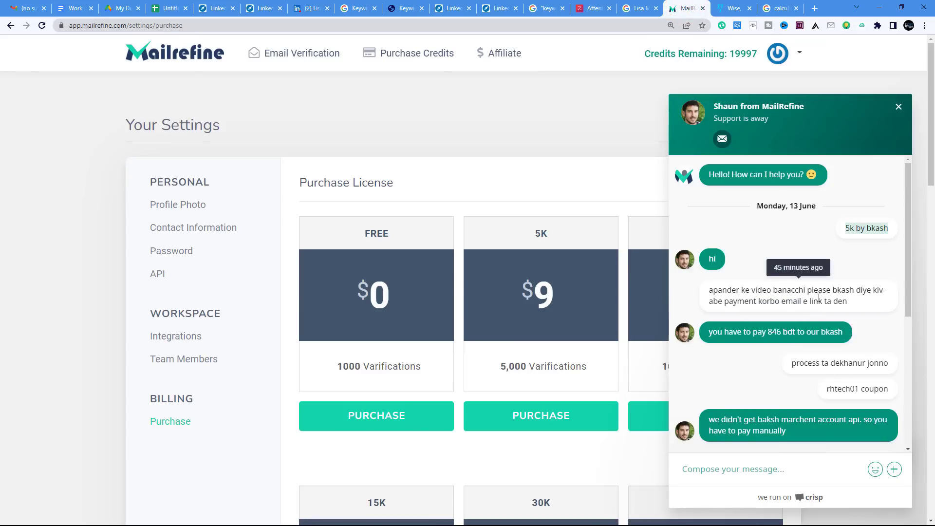
{"action": "scroll", "coordinate": [801, 297], "scroll_direction": "down", "scroll_amount": 5}
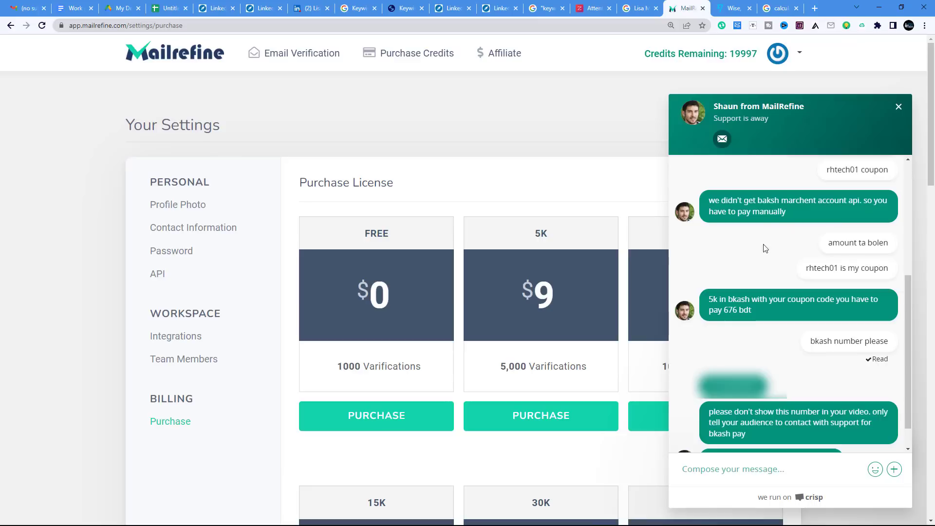
{"action": "double_click", "coordinate": [837, 268]}
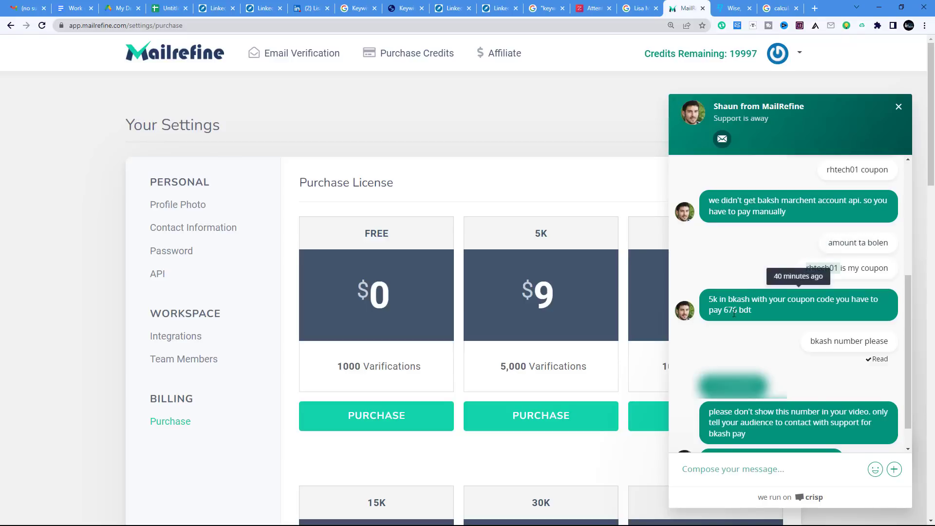
{"action": "left_click_drag", "start_coordinate": [724, 308], "coordinate": [737, 312]}
Step: Subtract the 20% coupon discount from the converted price in the calculator
{"action": "left_click", "coordinate": [773, 8]}
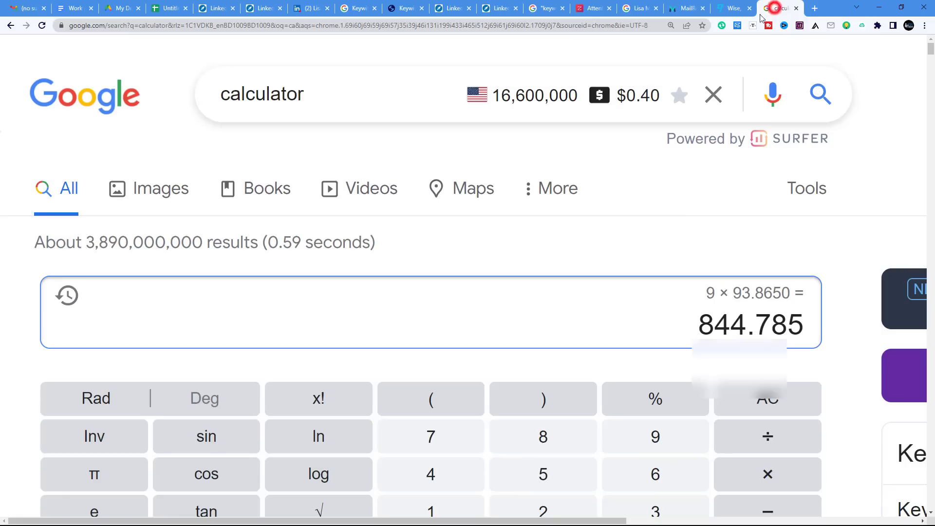
{"action": "scroll", "coordinate": [308, 277], "scroll_direction": "down", "scroll_amount": 2}
{"action": "left_click", "coordinate": [757, 418]}
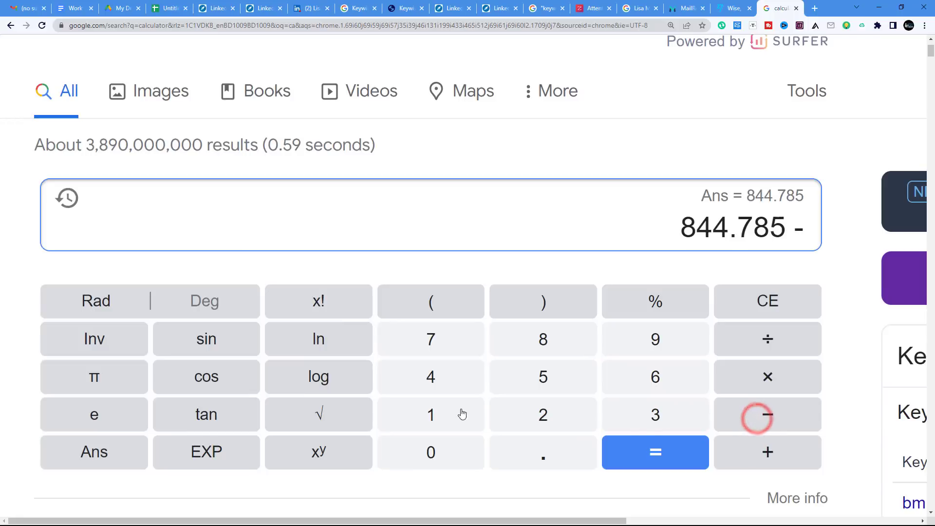
{"action": "left_click", "coordinate": [559, 418]}
{"action": "left_click", "coordinate": [412, 454]}
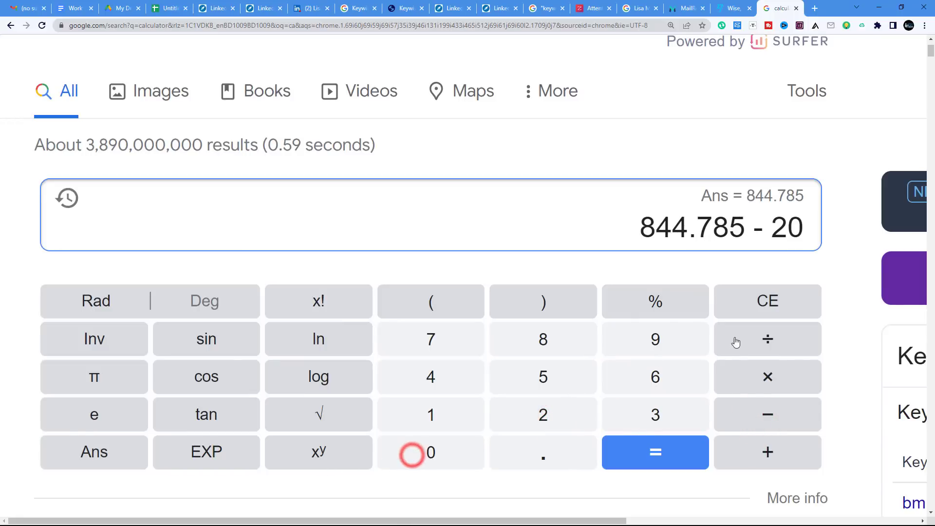
{"action": "left_click", "coordinate": [625, 303]}
{"action": "left_click", "coordinate": [652, 445]}
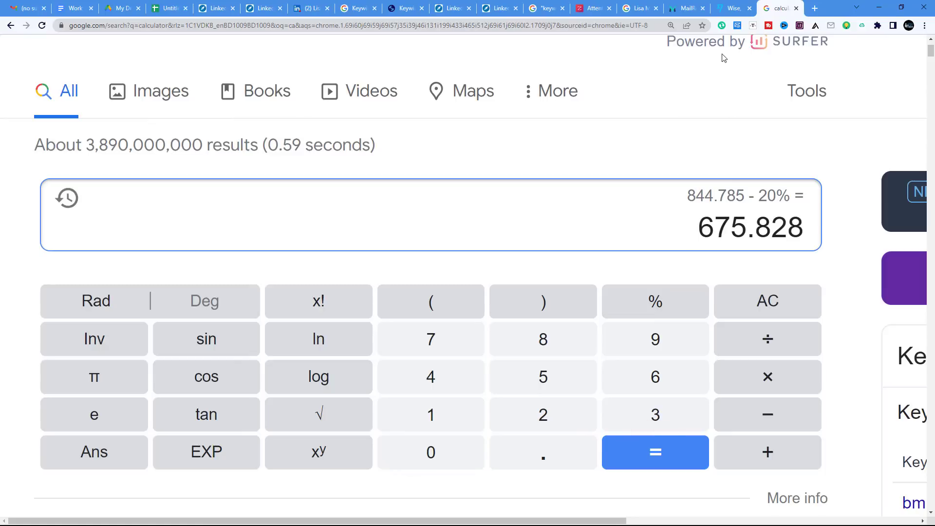
Step: Highlight the coupon code in the Mailrefine support chat, and open the email verification page
{"action": "left_click", "coordinate": [667, 7]}
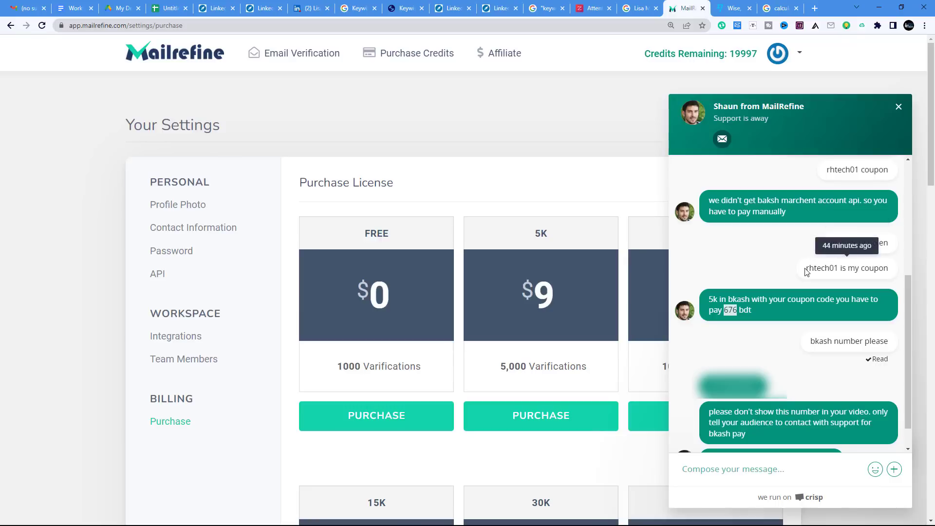
{"action": "left_click_drag", "start_coordinate": [840, 270], "coordinate": [804, 269]}
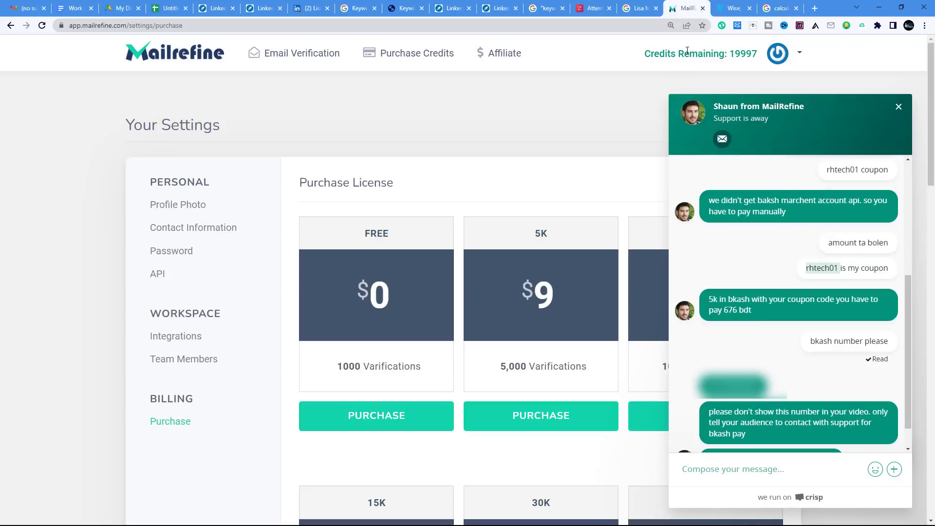
{"action": "left_click", "coordinate": [289, 54]}
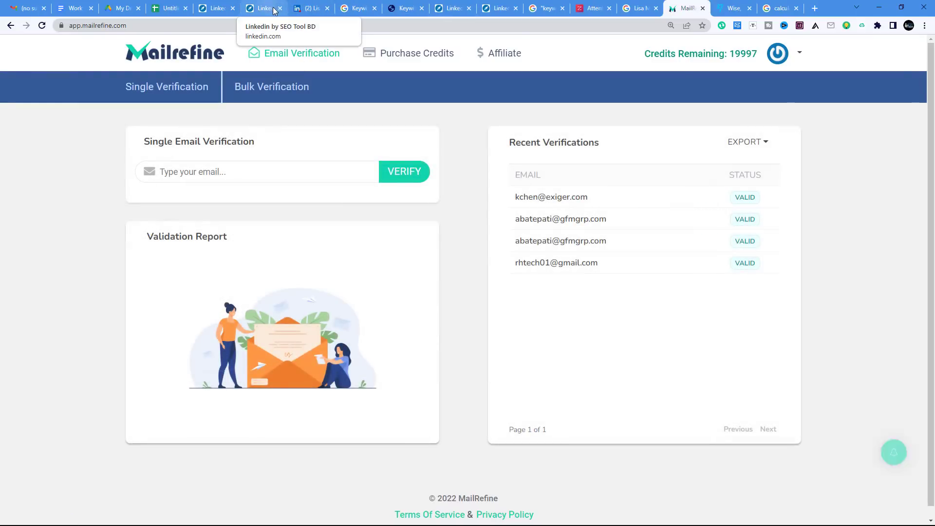
Step: Copy the candidate keywisecapital.com email address from the Google search box
{"action": "left_click", "coordinate": [309, 8]}
{"action": "left_click", "coordinate": [779, 9]}
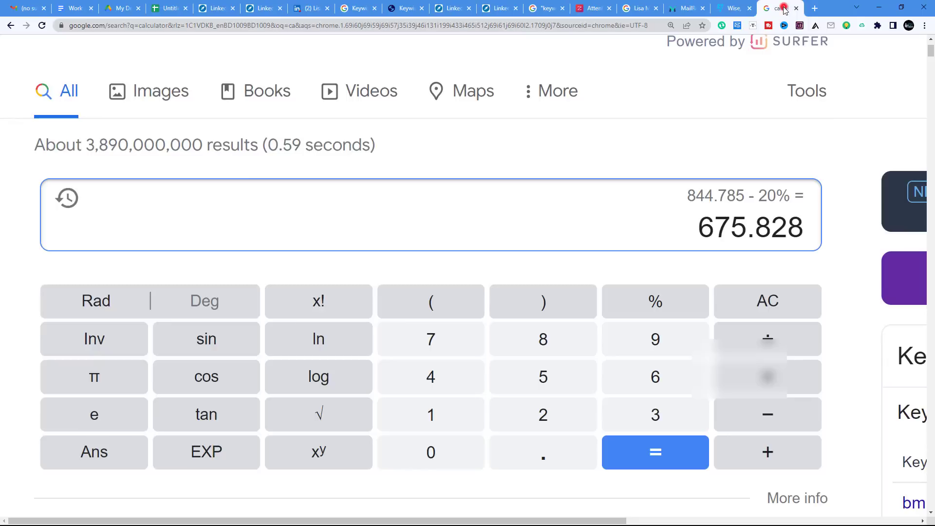
{"action": "left_click", "coordinate": [639, 7]}
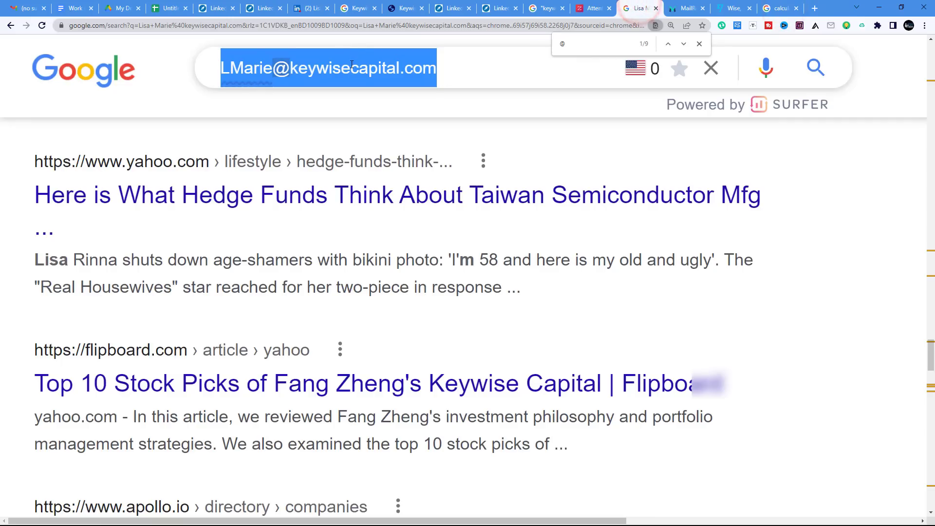
{"action": "right_click", "coordinate": [351, 63]}
{"action": "left_click", "coordinate": [390, 101]}
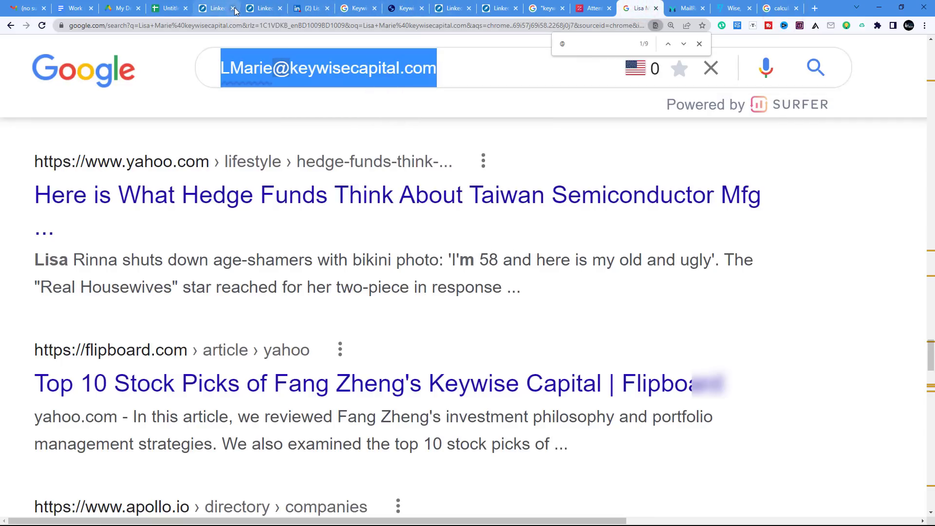
Step: Find the Sales Navigator profile of the GFM Focus Investing co-founder and copy the work email shown by Apollo
{"action": "left_click", "coordinate": [262, 8]}
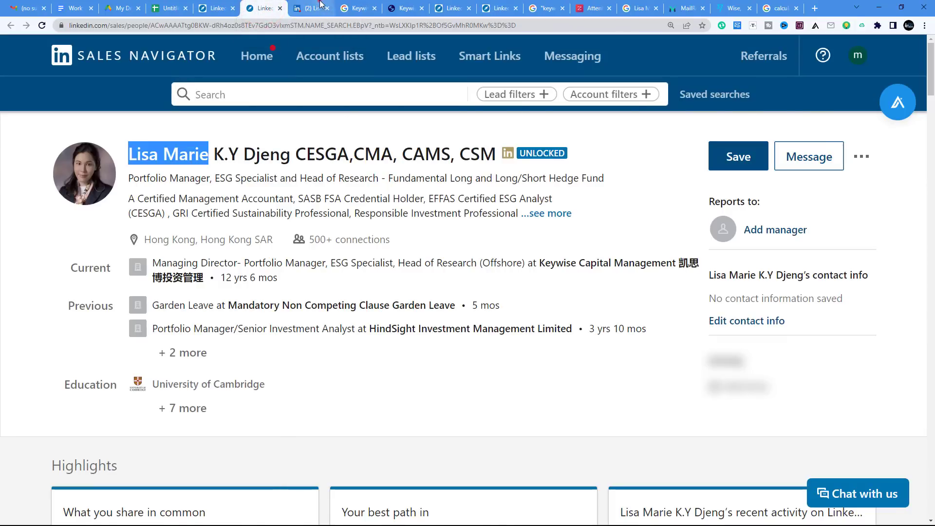
{"action": "left_click", "coordinate": [318, 8]}
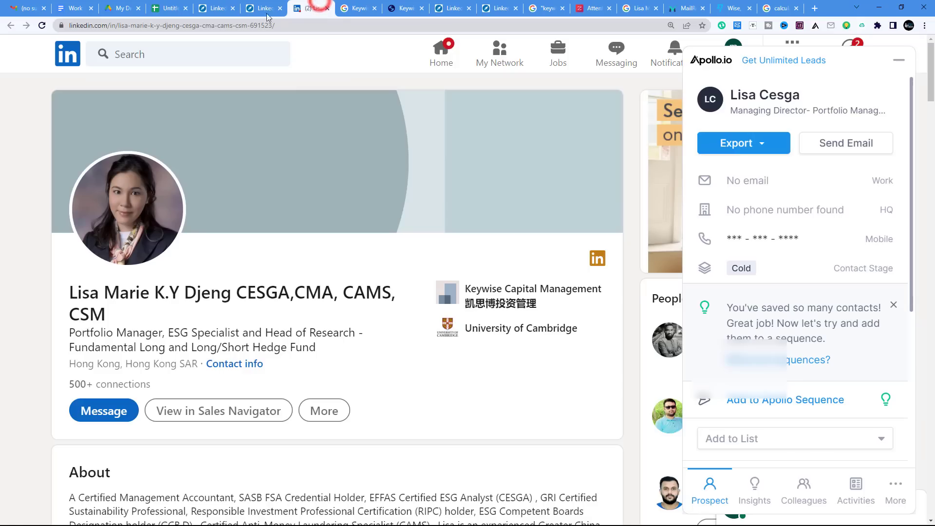
{"action": "left_click", "coordinate": [452, 8]}
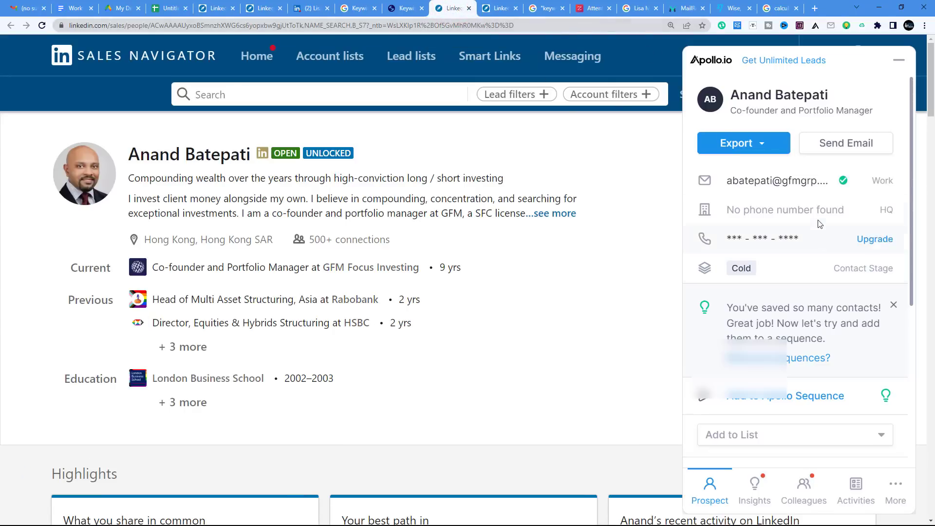
{"action": "mouse_move", "coordinate": [799, 189]}
{"action": "left_click", "coordinate": [857, 181]}
Step: Search the web for "apollo extension" and open the Chrome Web Store page for Apollo.io: Email Finder and Open Tracker
{"action": "left_click", "coordinate": [813, 8]}
{"action": "type", "text": "a"}
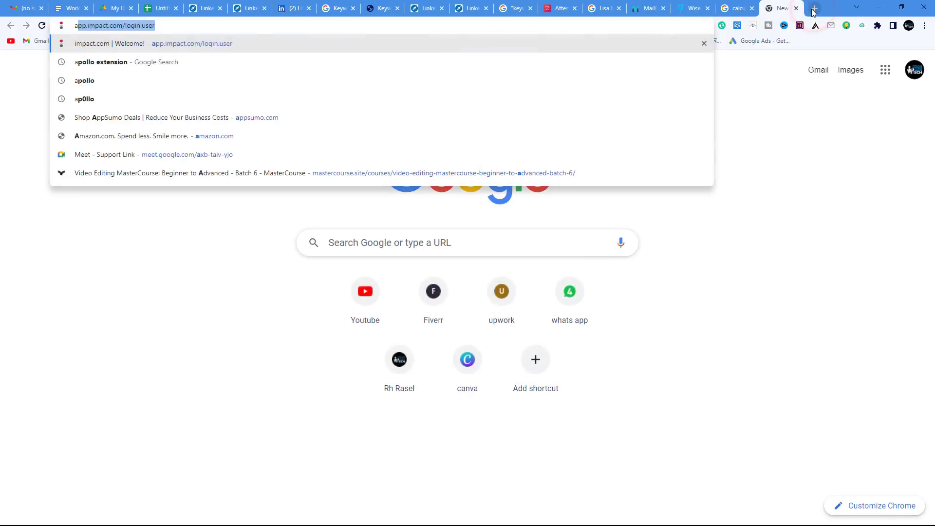
{"action": "type", "text": "pllo"}
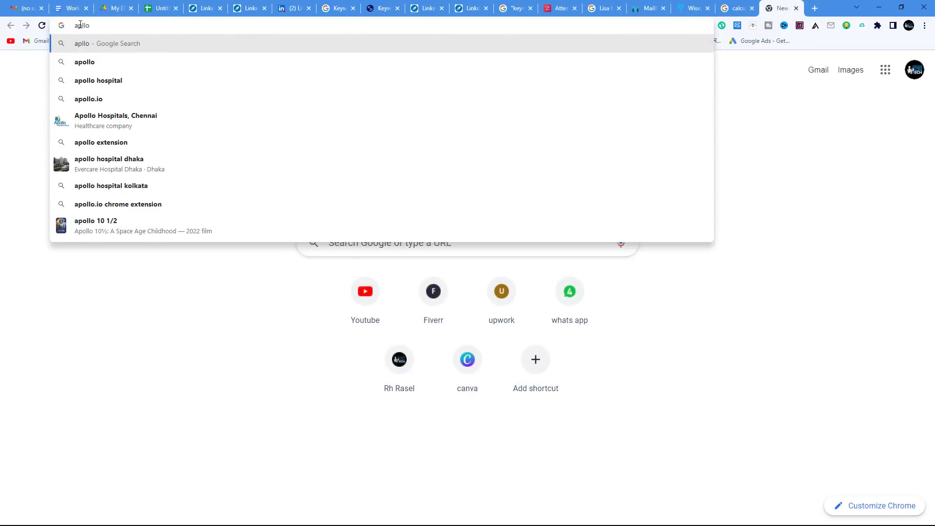
{"action": "type", "text": "o"}
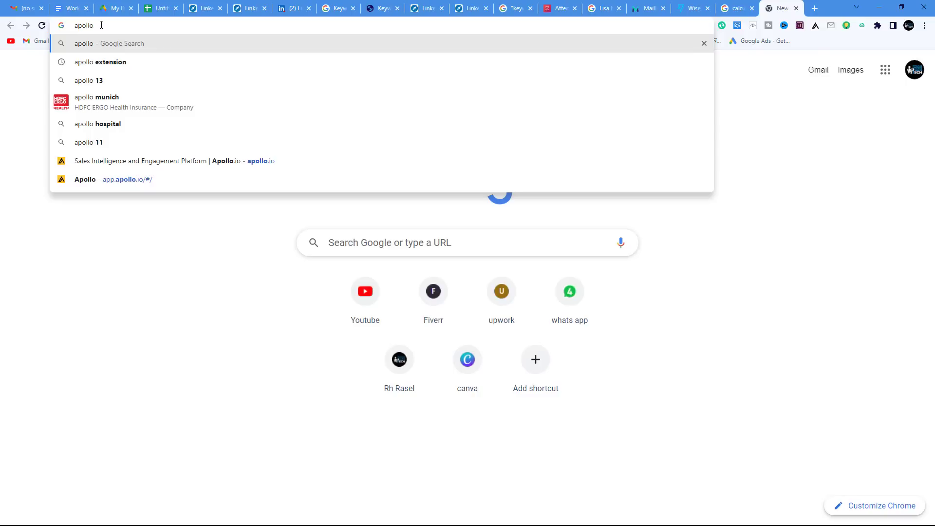
{"action": "left_click", "coordinate": [102, 62]}
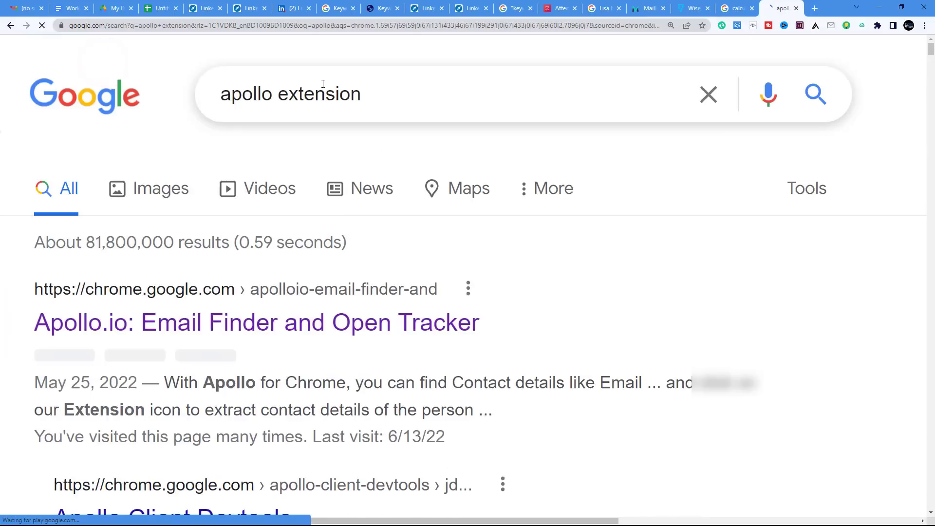
{"action": "left_click", "coordinate": [140, 327]}
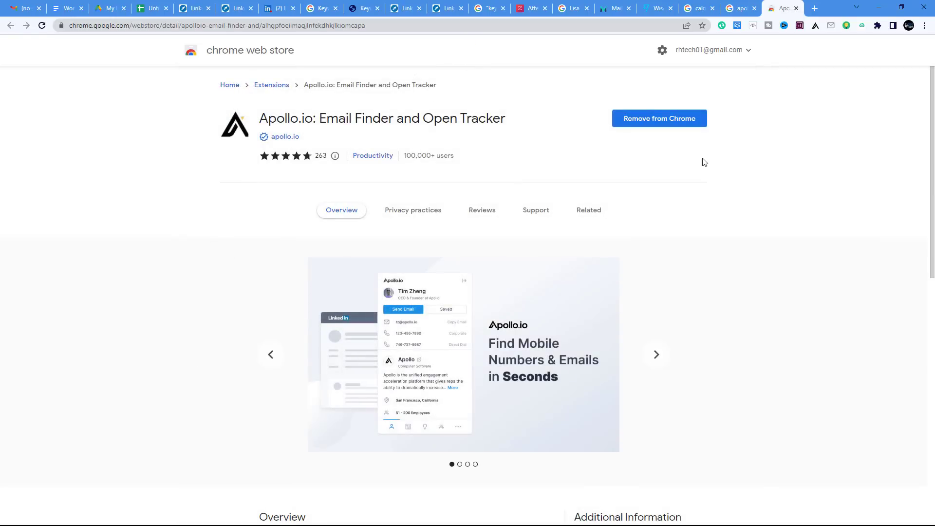
{"action": "key", "text": "ctrl+plus"}
{"action": "key", "text": "ctrl+plus"}
{"action": "key", "text": "ctrl+plus"}
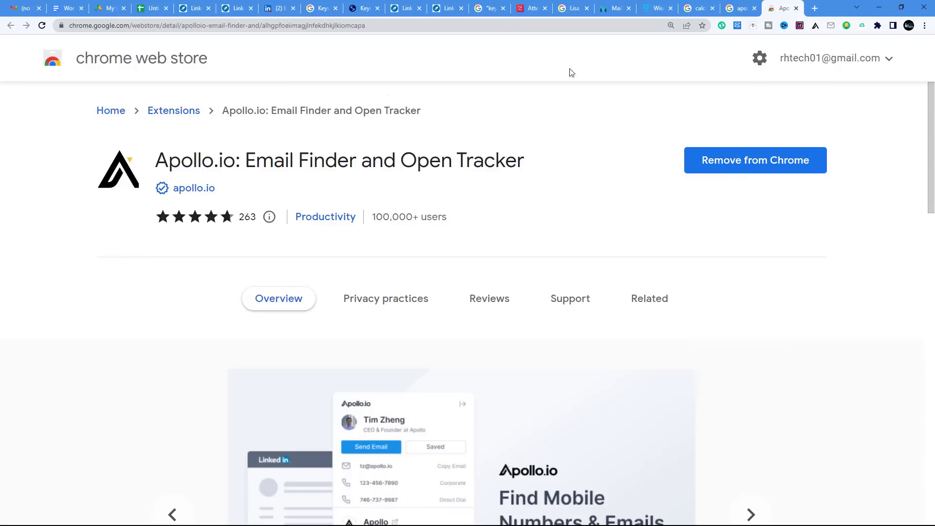
Step: Copy the GFM Focus Investing co-founder's work email from Apollo and check it with Mailrefine's single email verification
{"action": "left_click", "coordinate": [411, 14]}
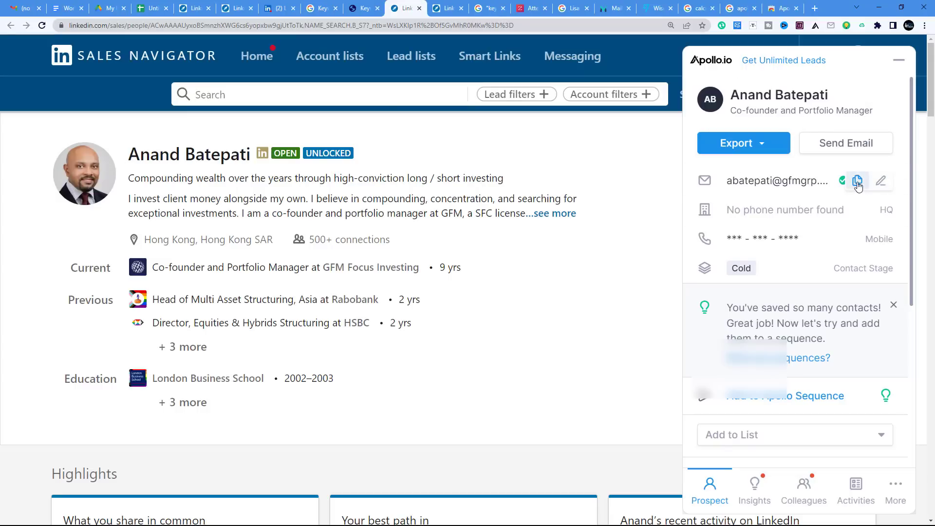
{"action": "left_click", "coordinate": [857, 180]}
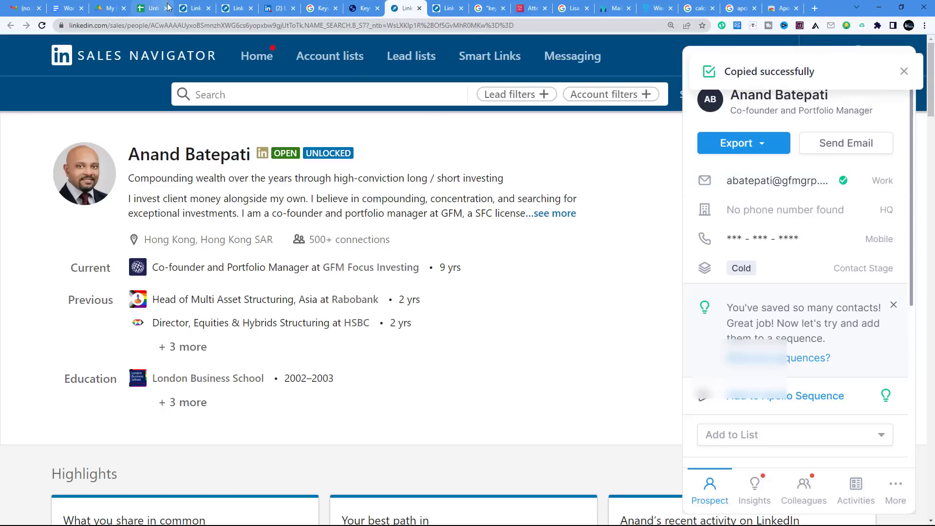
{"action": "left_click", "coordinate": [613, 7]}
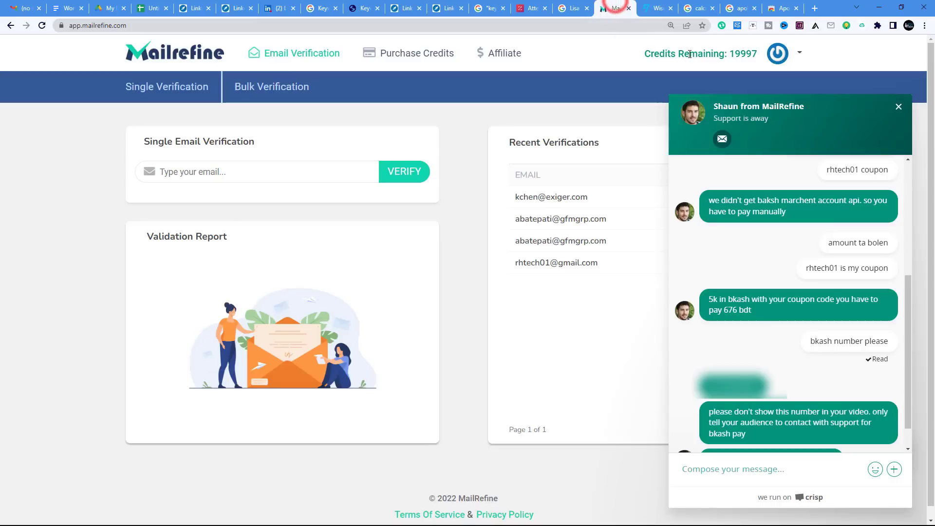
{"action": "left_click", "coordinate": [897, 107]}
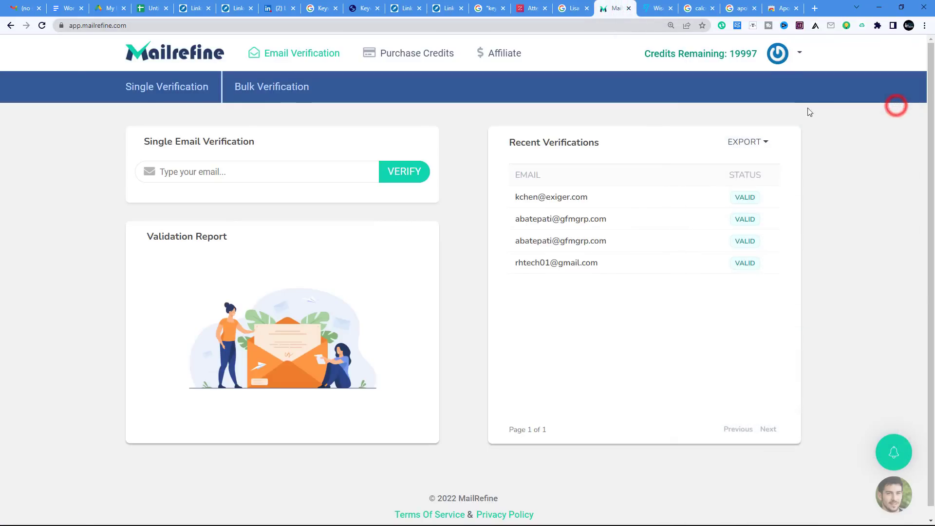
{"action": "left_click", "coordinate": [310, 54]}
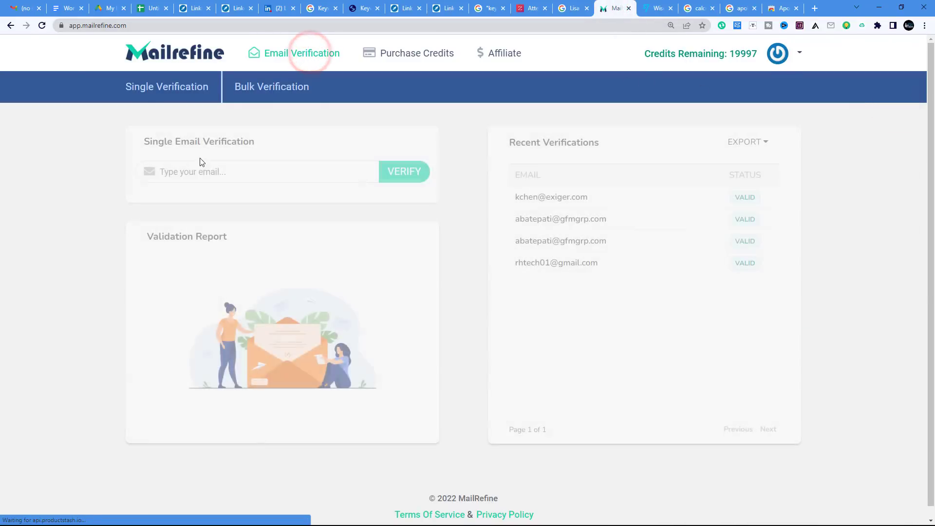
{"action": "left_click", "coordinate": [193, 173]}
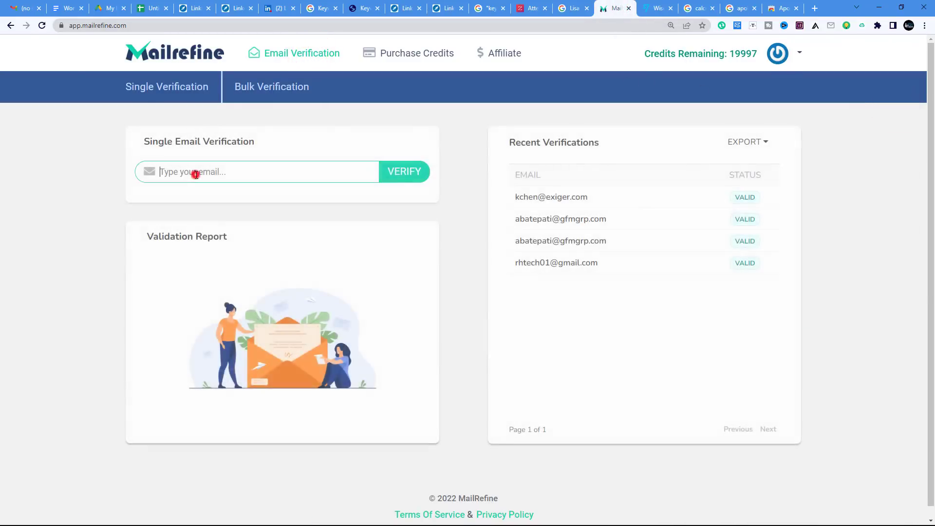
{"action": "right_click", "coordinate": [195, 176]}
{"action": "left_click", "coordinate": [235, 250]}
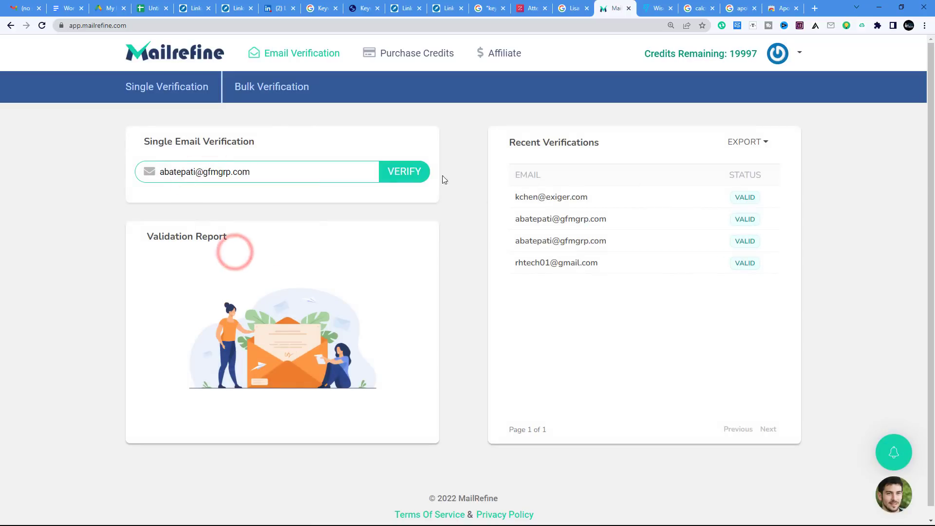
{"action": "left_click", "coordinate": [416, 173]}
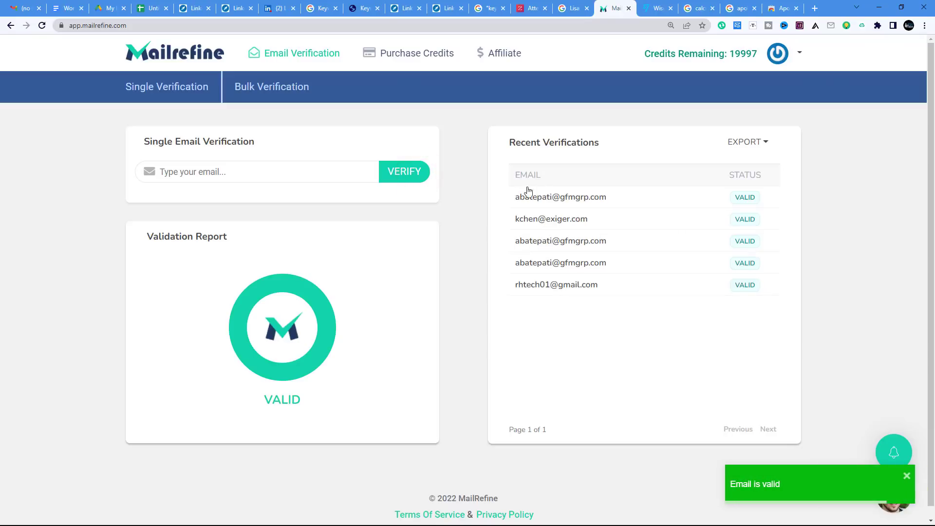
{"action": "left_click_drag", "start_coordinate": [616, 197], "coordinate": [512, 198]}
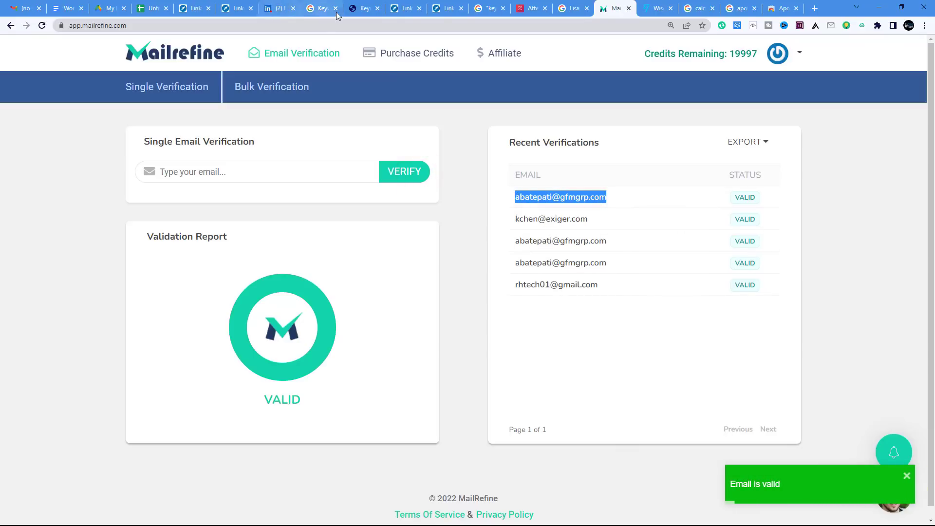
Step: From the Sales Navigator lead results, open the profile of the portfolio manager at A Hedge fund in Hong Kong and check Apollo for contact details
{"action": "left_click", "coordinate": [444, 9]}
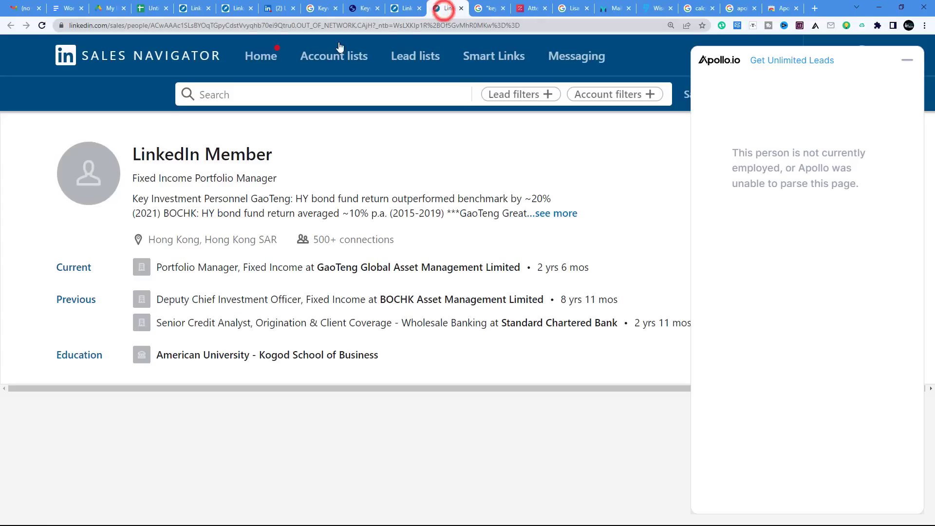
{"action": "left_click", "coordinate": [179, 10]}
{"action": "scroll", "coordinate": [731, 365], "scroll_direction": "down", "scroll_amount": 5}
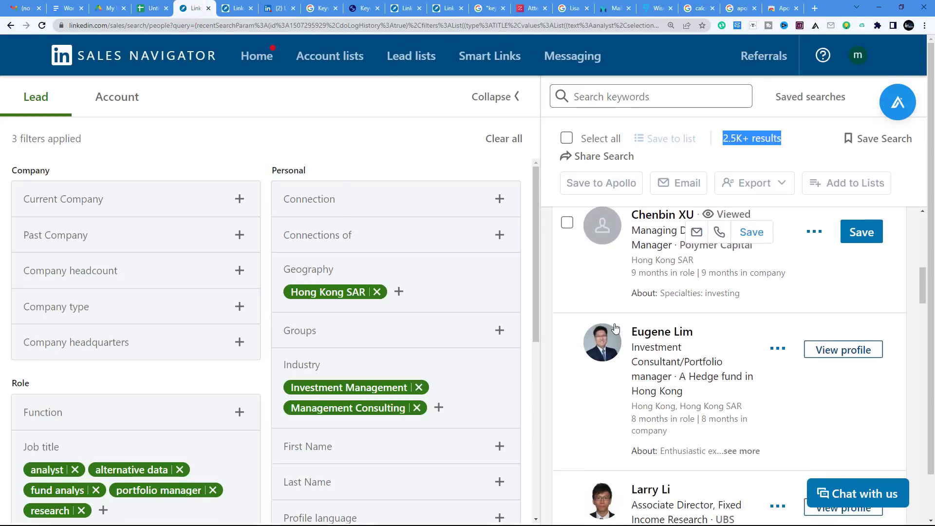
{"action": "right_click", "coordinate": [660, 332]}
{"action": "left_click", "coordinate": [674, 337]}
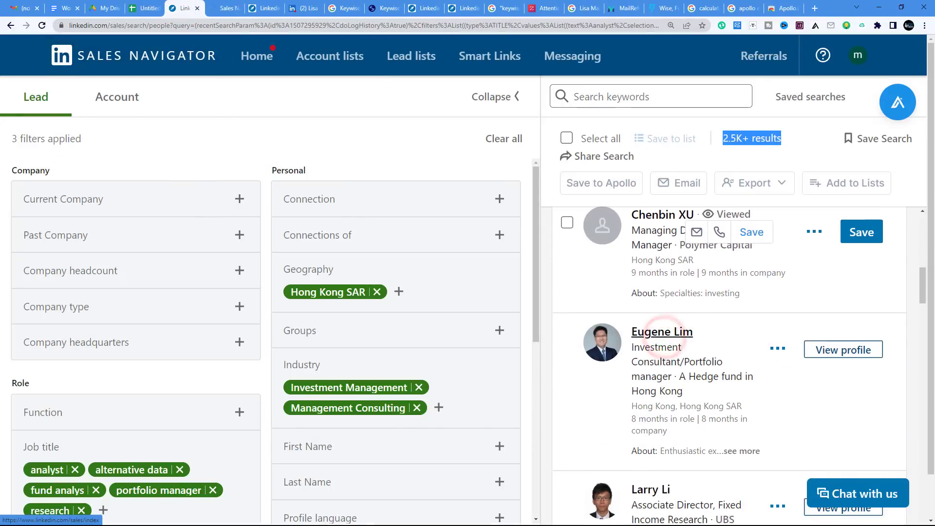
{"action": "left_click", "coordinate": [226, 8]}
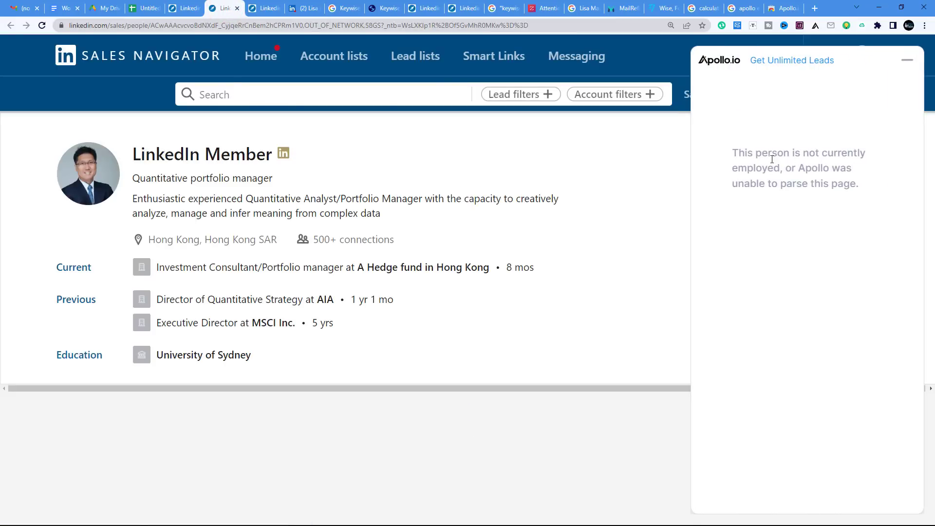
Step: Return to the Hong Kong lead search results and look for another lead further down the list
{"action": "left_click", "coordinate": [145, 8]}
{"action": "left_click", "coordinate": [180, 8]}
{"action": "scroll", "coordinate": [781, 417], "scroll_direction": "down", "scroll_amount": 4}
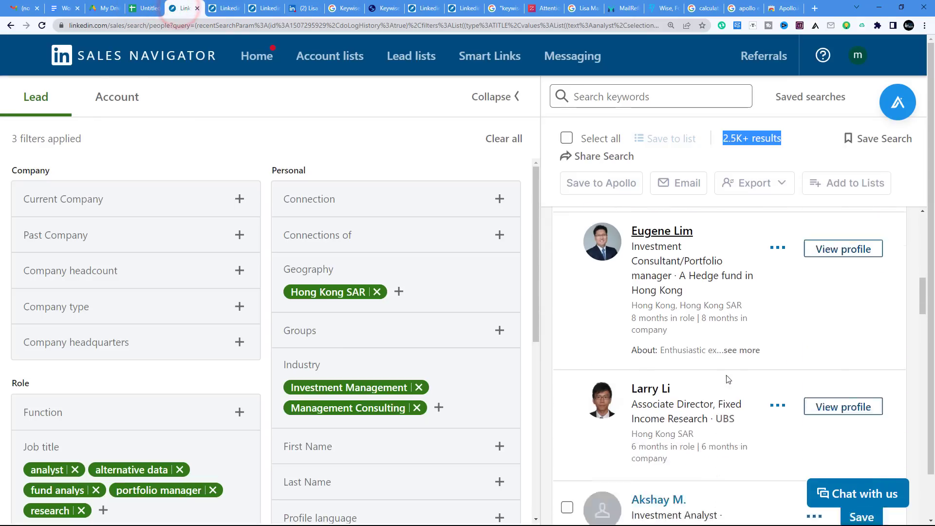